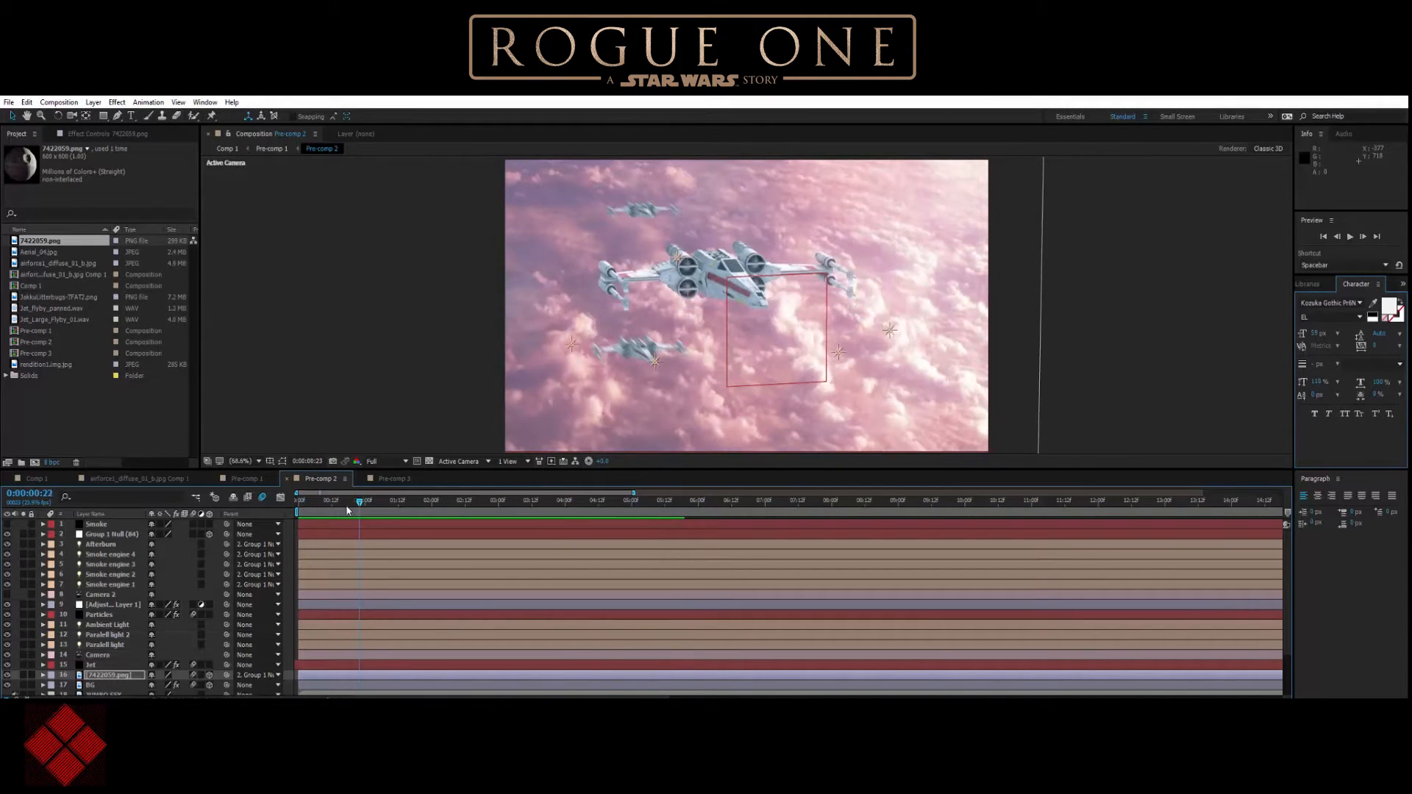
# Select the Group 1 Null (84) layer and scrub through the X-wing shot to about four seconds and back to the first frame.
pyautogui.click(120, 534)
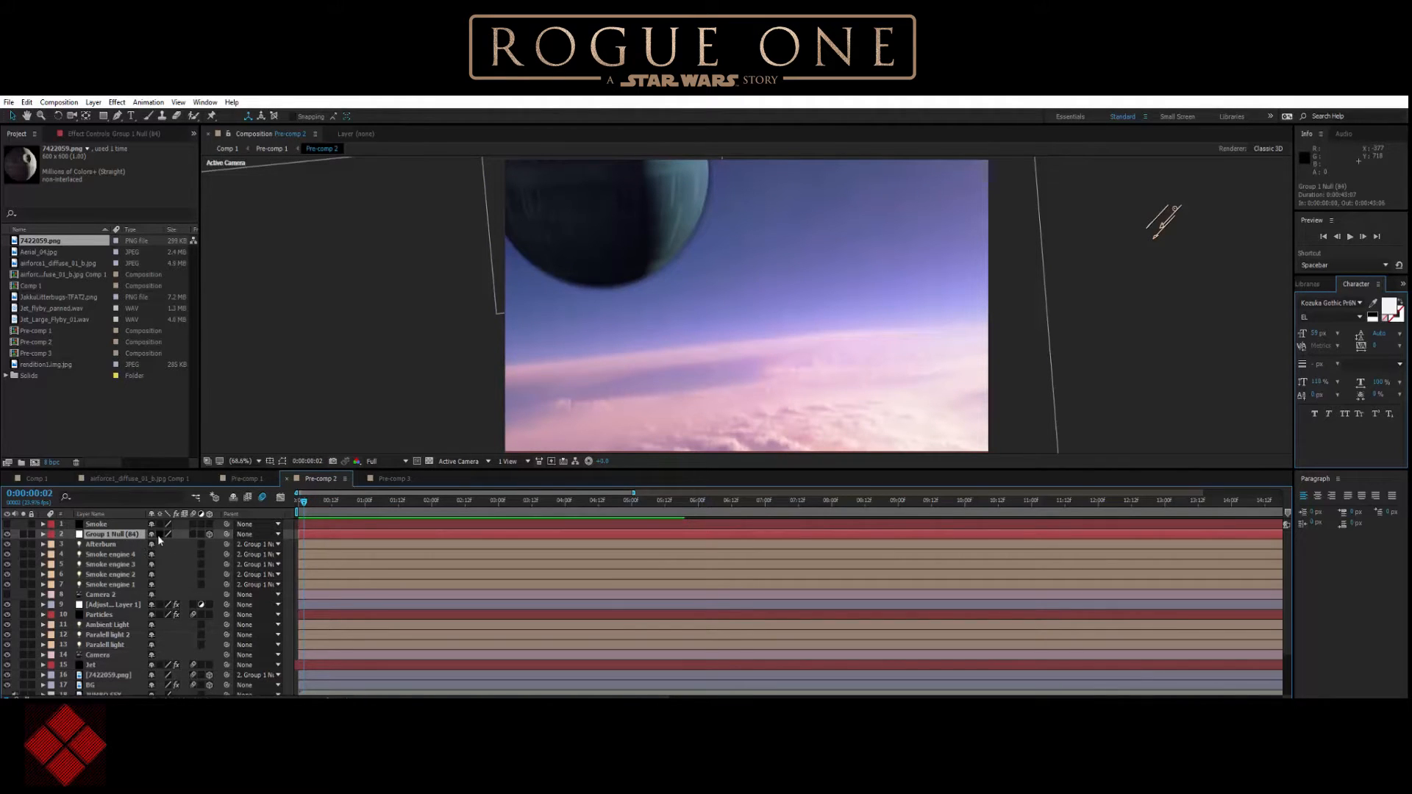
pyautogui.moveTo(312, 506); pyautogui.dragTo(383, 503)
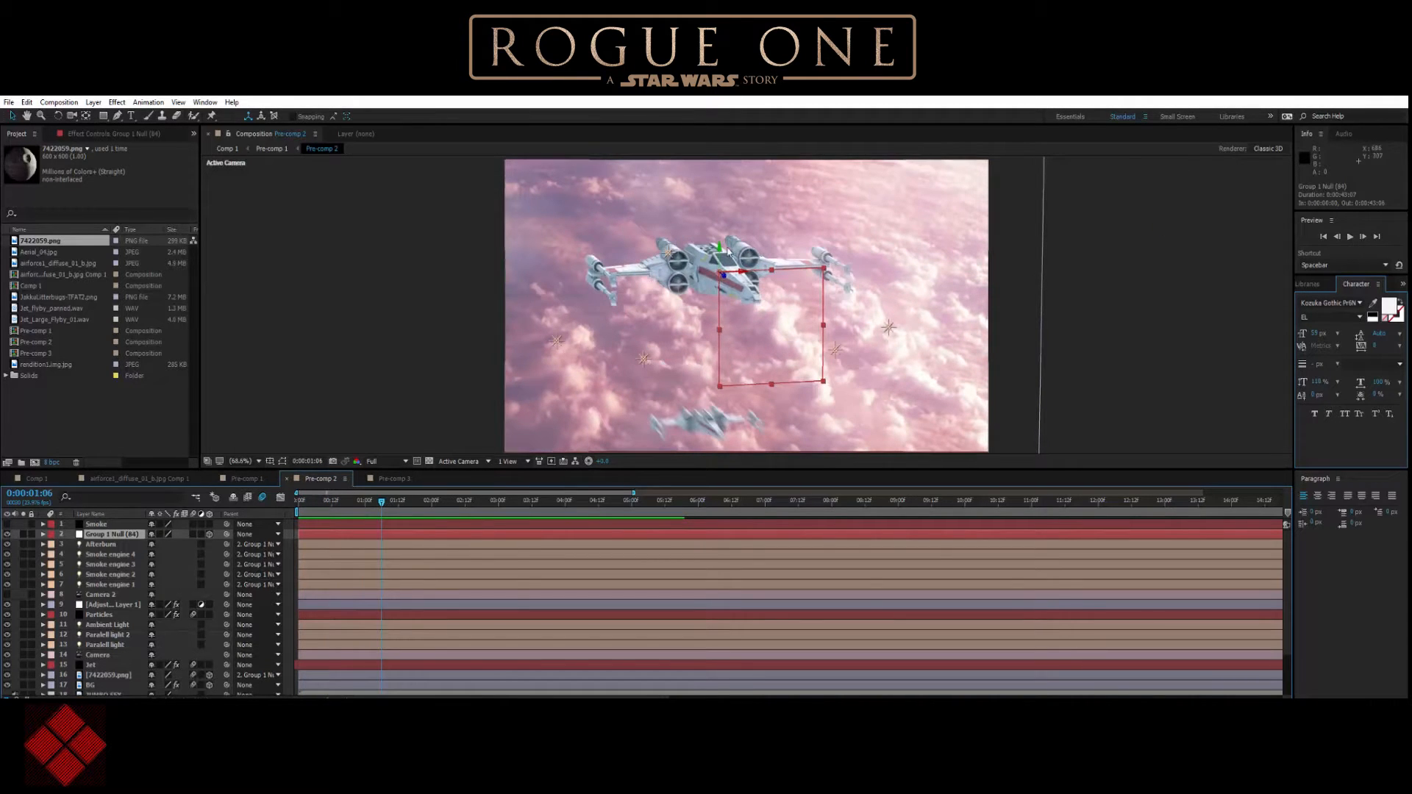
pyautogui.moveTo(381, 503); pyautogui.dragTo(591, 518)
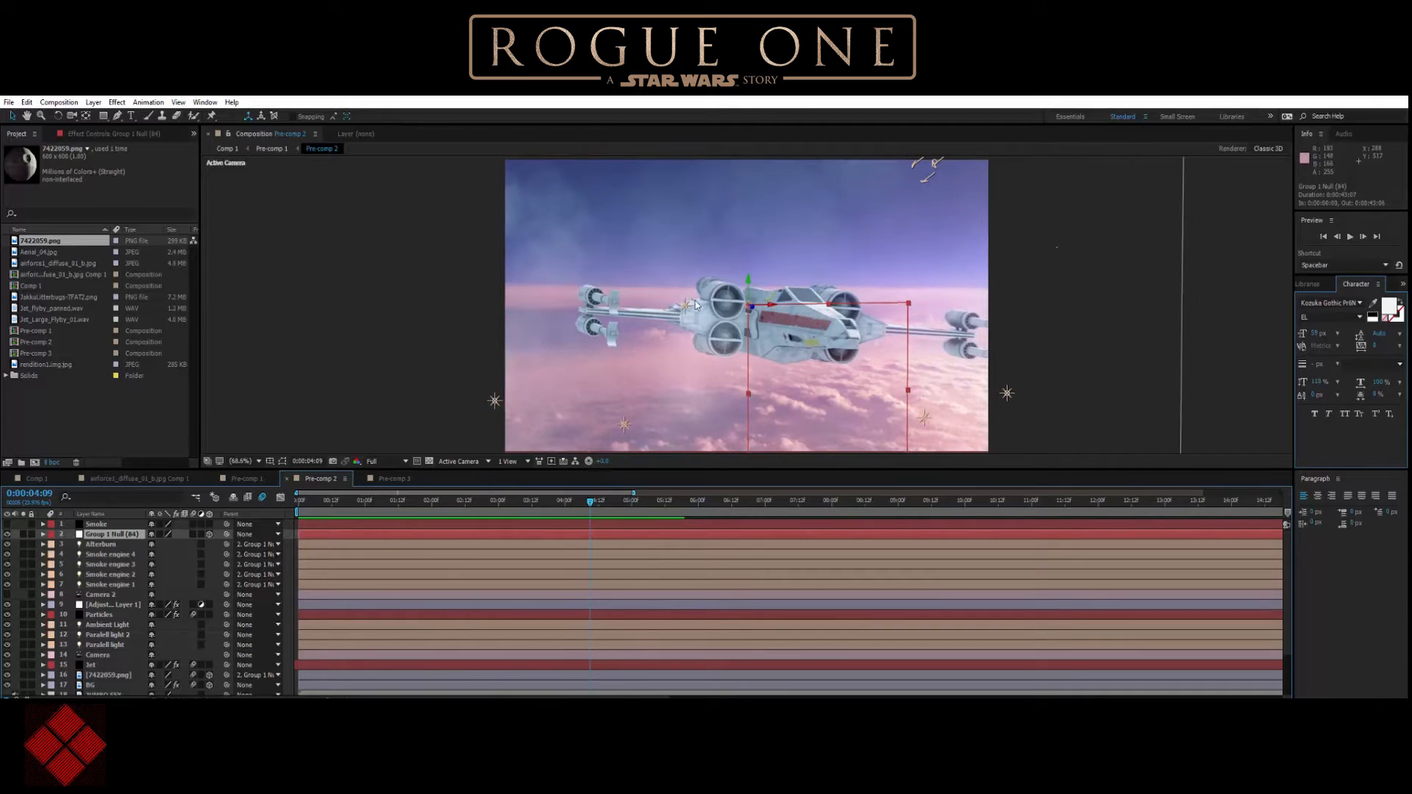
pyautogui.moveTo(591, 503); pyautogui.dragTo(301, 511)
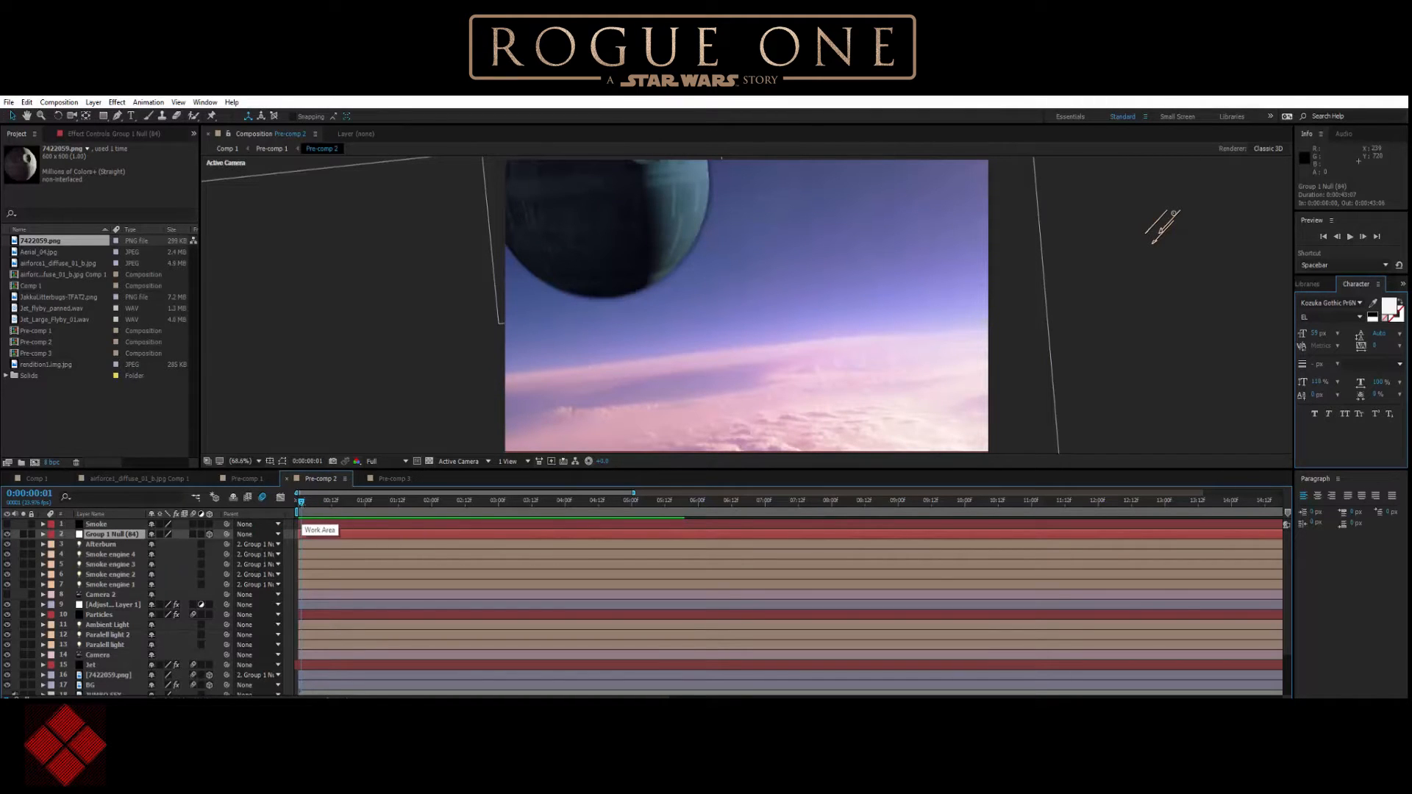
pyautogui.moveTo(301, 505); pyautogui.dragTo(297, 506)
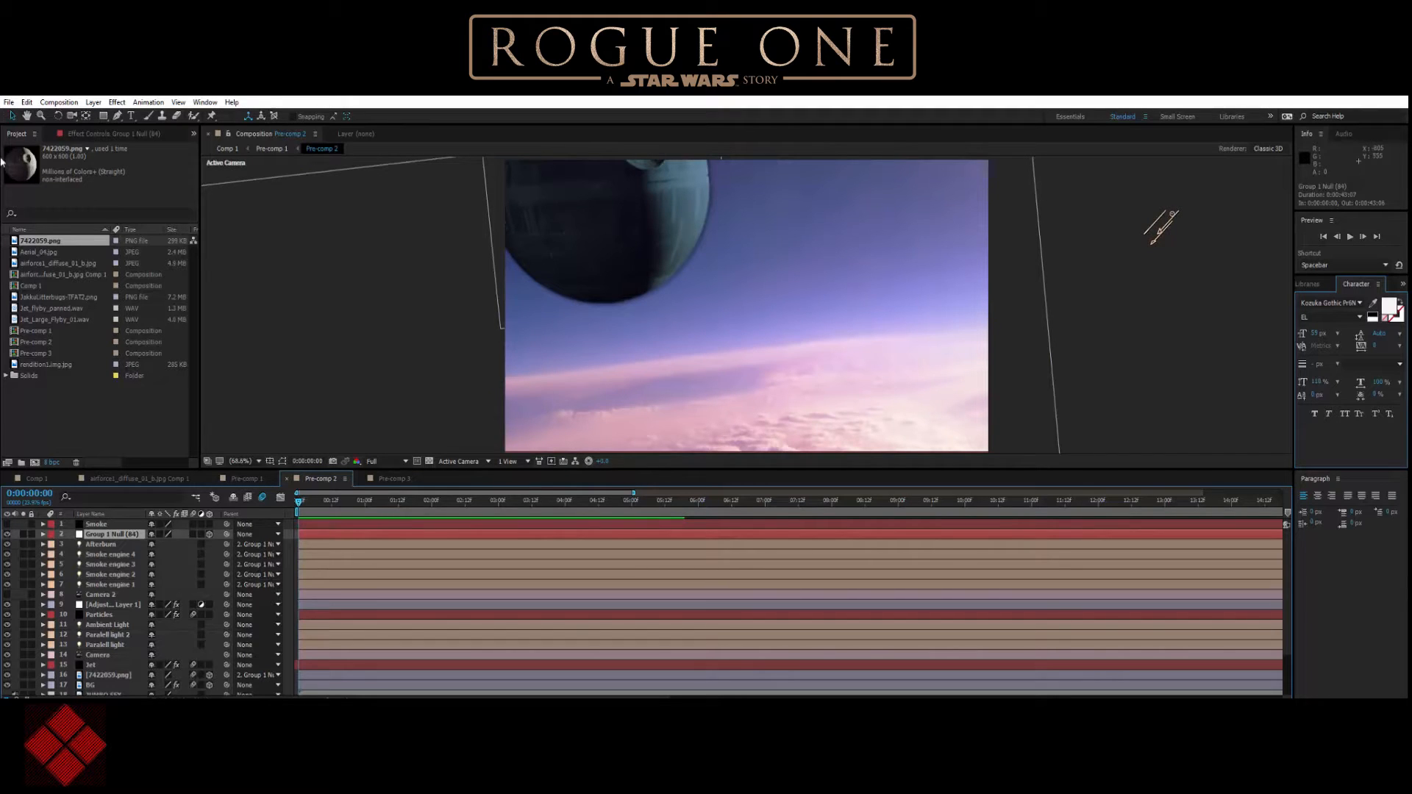
# Import the Mustafar_DB image from the desktop into the project.
pyautogui.click(9, 102)
pyautogui.moveTo(160, 274)
pyautogui.click(221, 267)
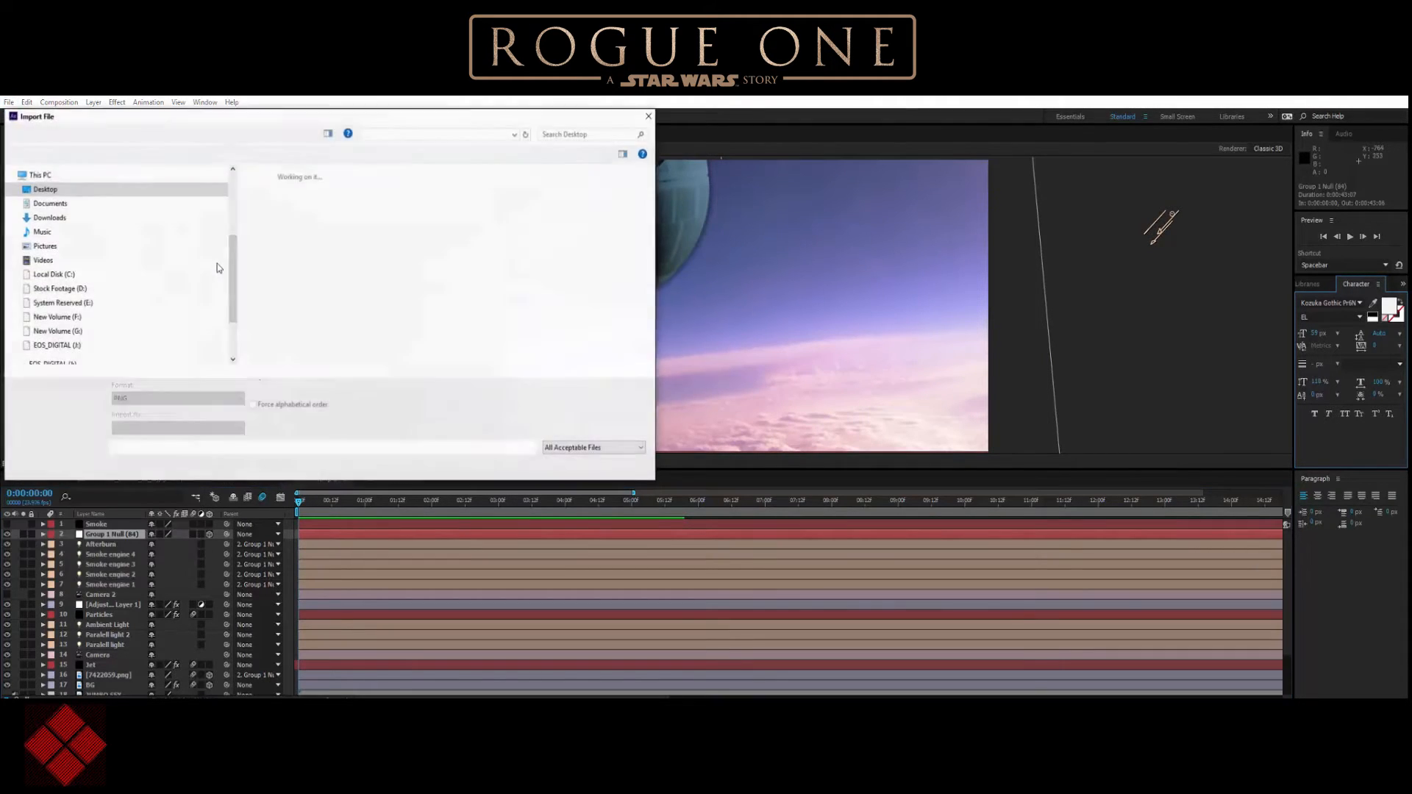
pyautogui.scroll(-3, 531, 321)
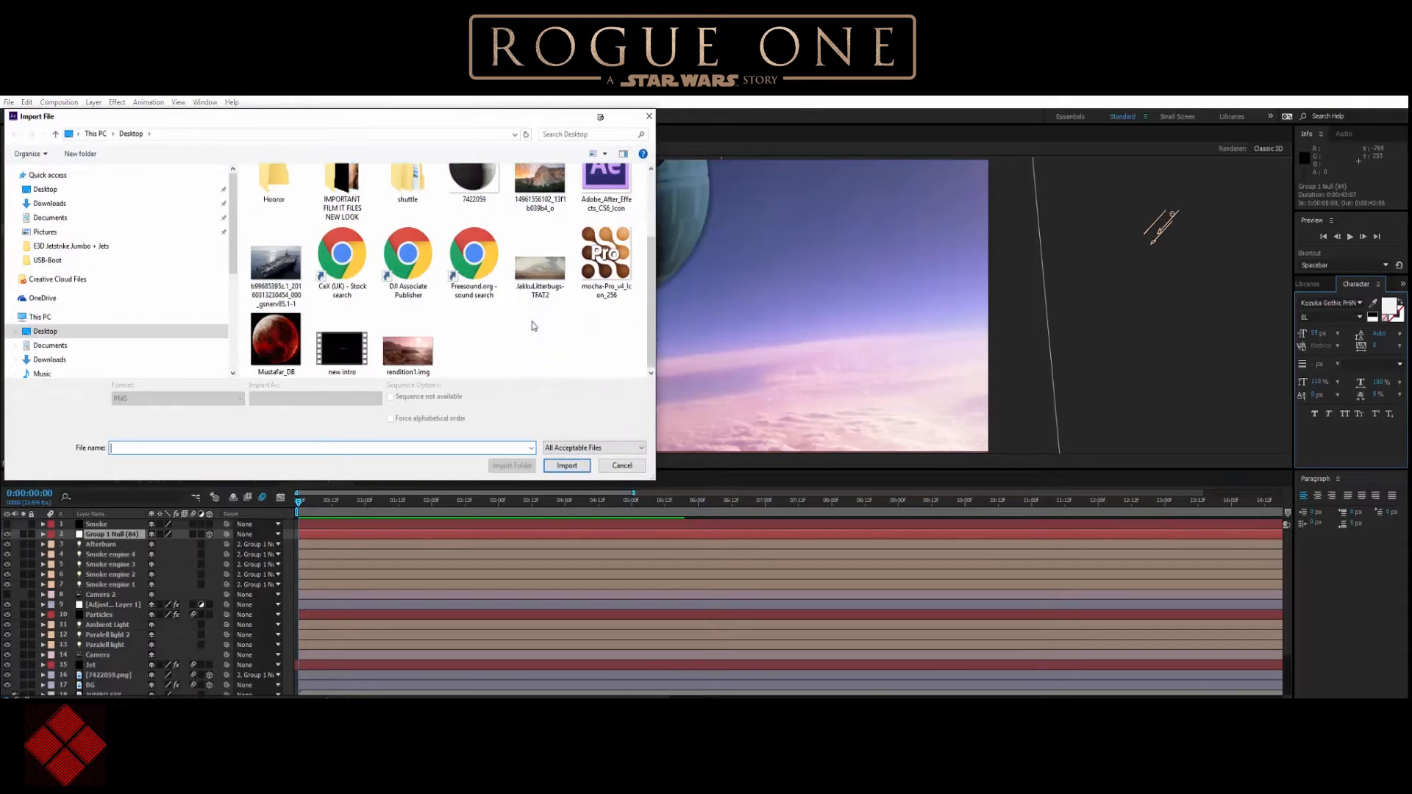
pyautogui.doubleClick(284, 337)
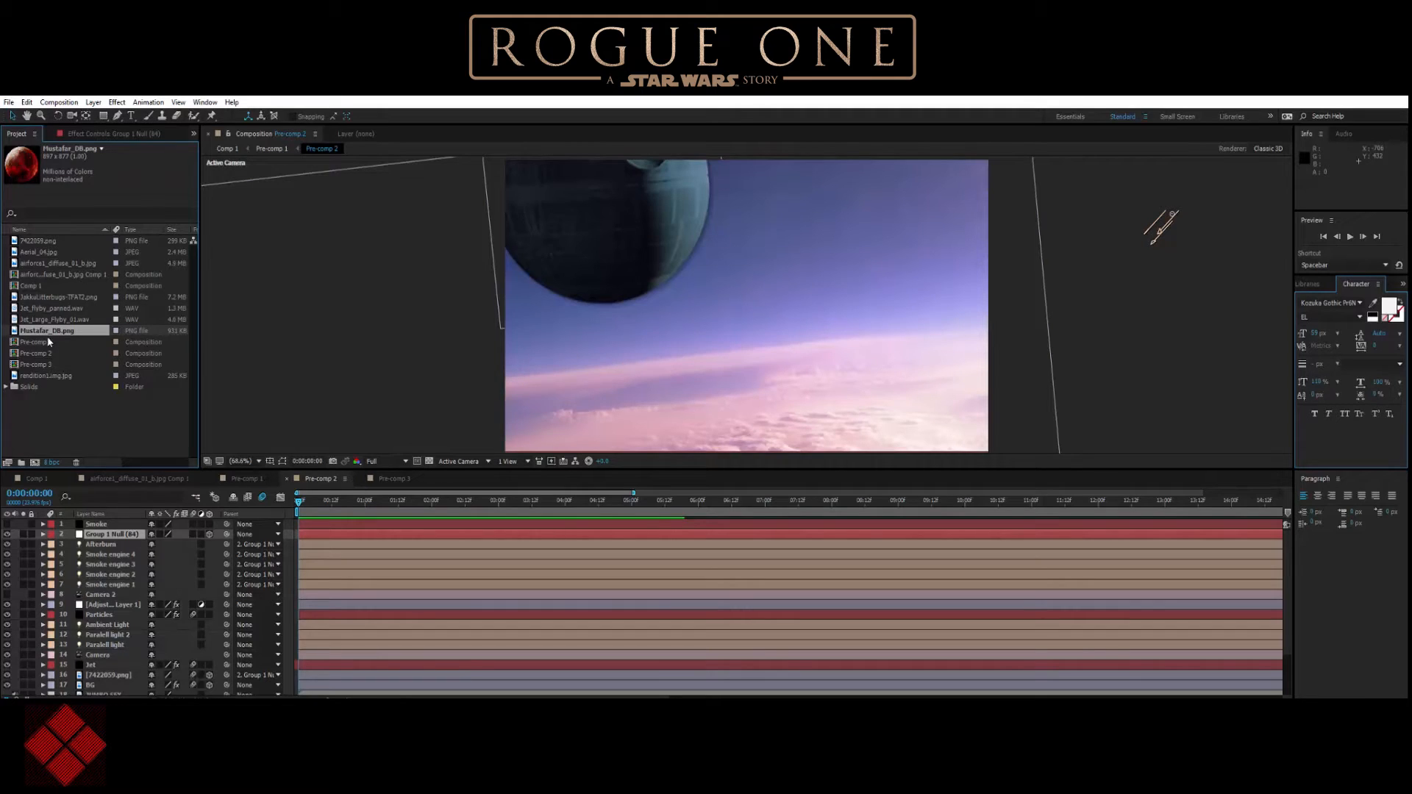
# Rename the 7422059.png layer to "death star" and reveal its scale property.
pyautogui.rightClick(116, 676)
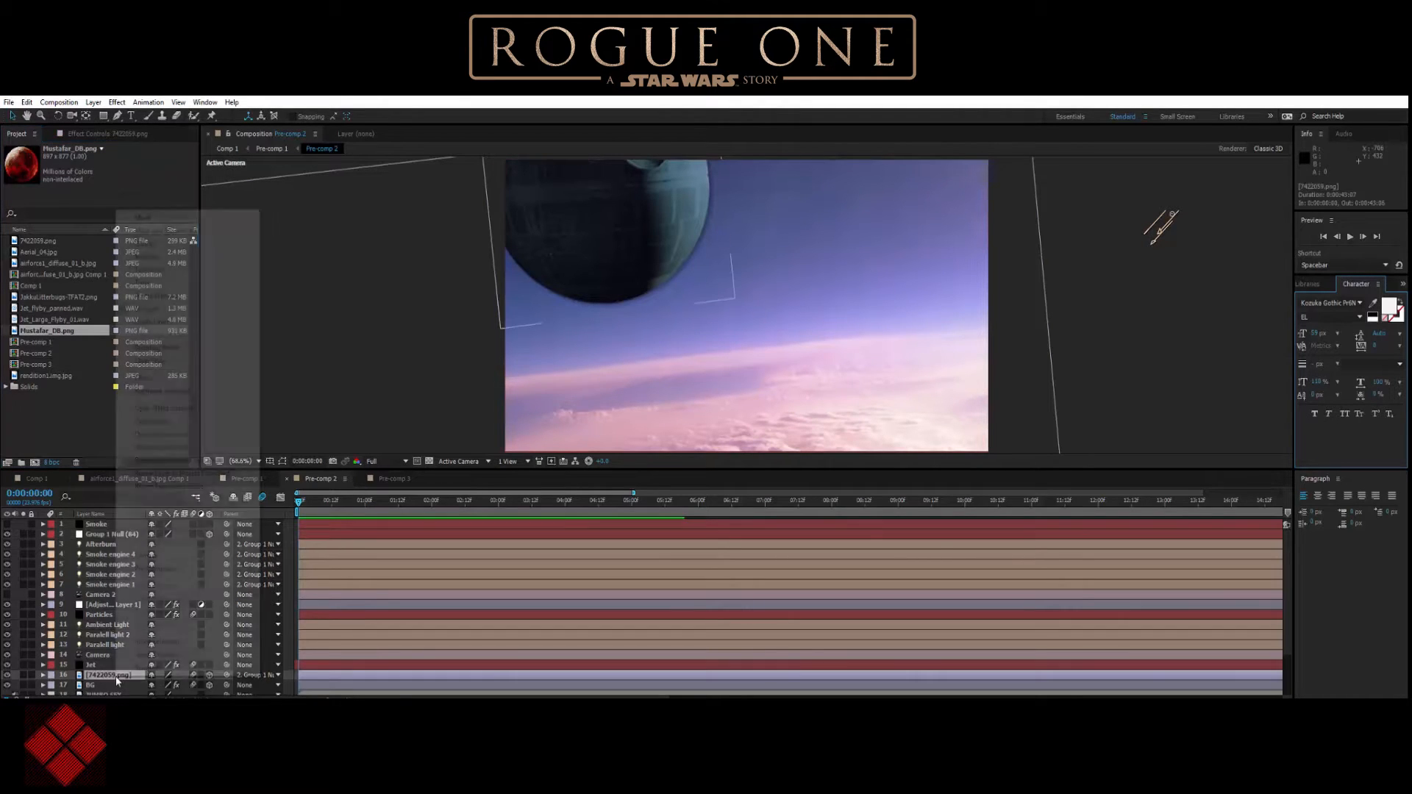
pyautogui.press('Return')
pyautogui.write('death star')
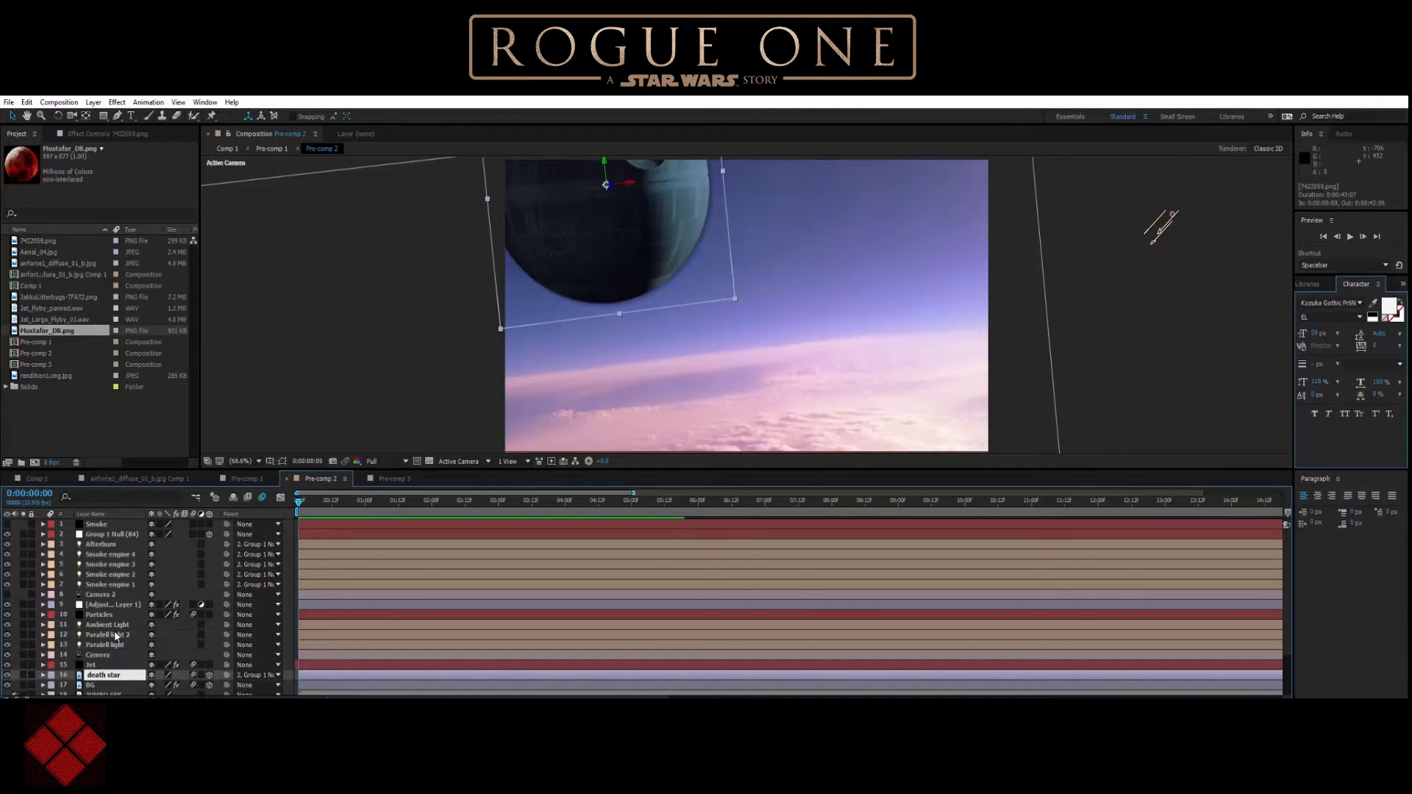
pyautogui.press('Return')
pyautogui.press('s')
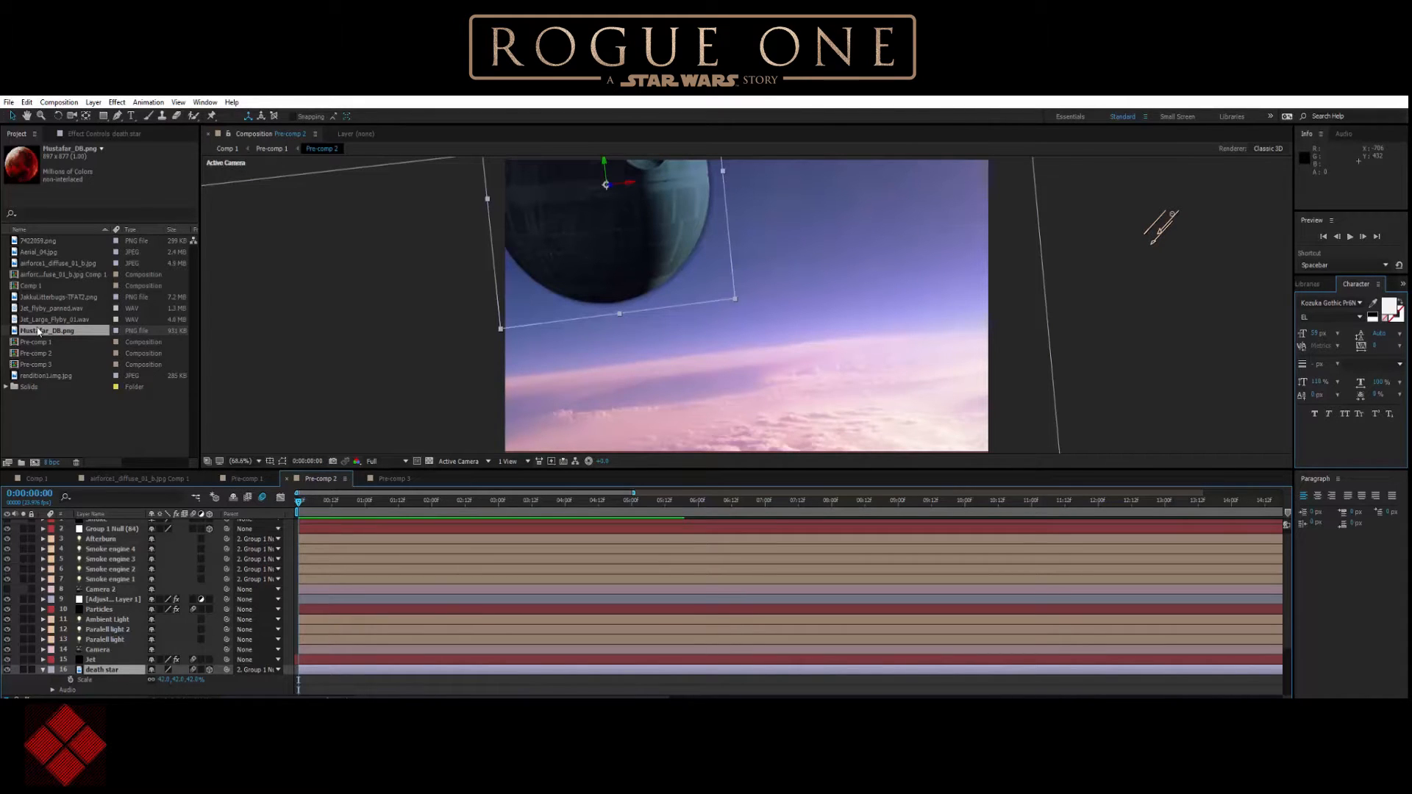
# Add Mustafar_DB.png to the Pre-comp 2 timeline between the Jet and death star layers.
pyautogui.moveTo(39, 335); pyautogui.dragTo(96, 668)
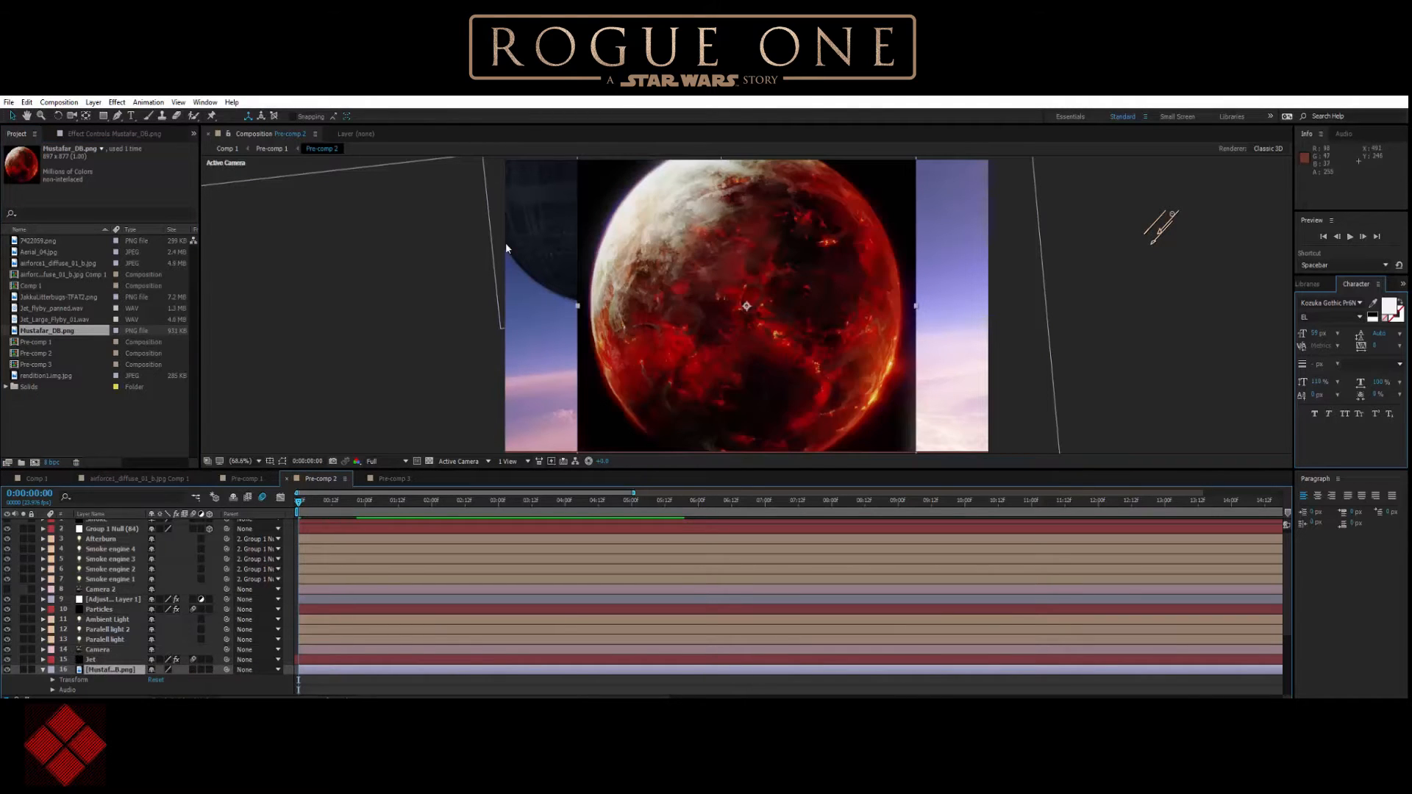
pyautogui.scroll(-1, 754, 289)
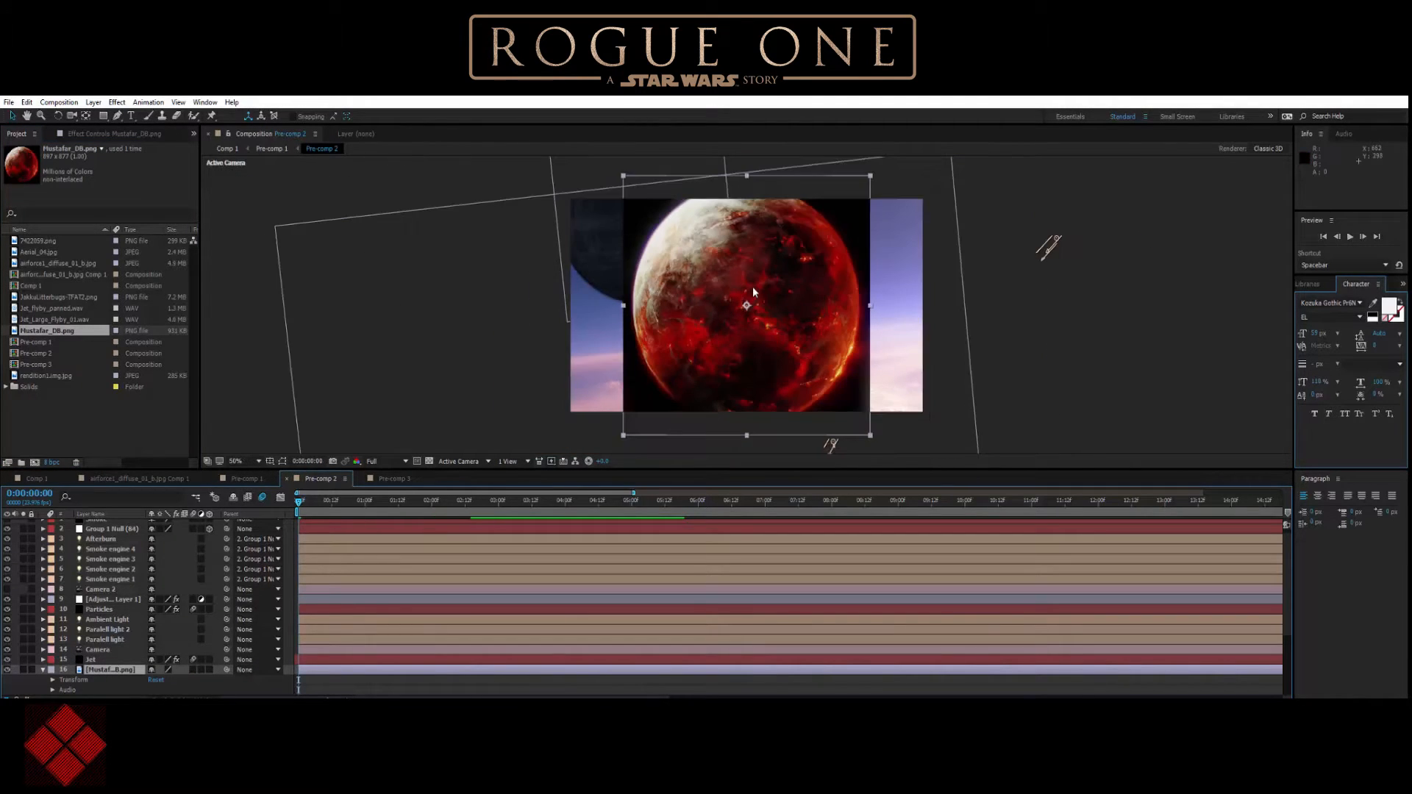
pyautogui.scroll(1, 753, 288)
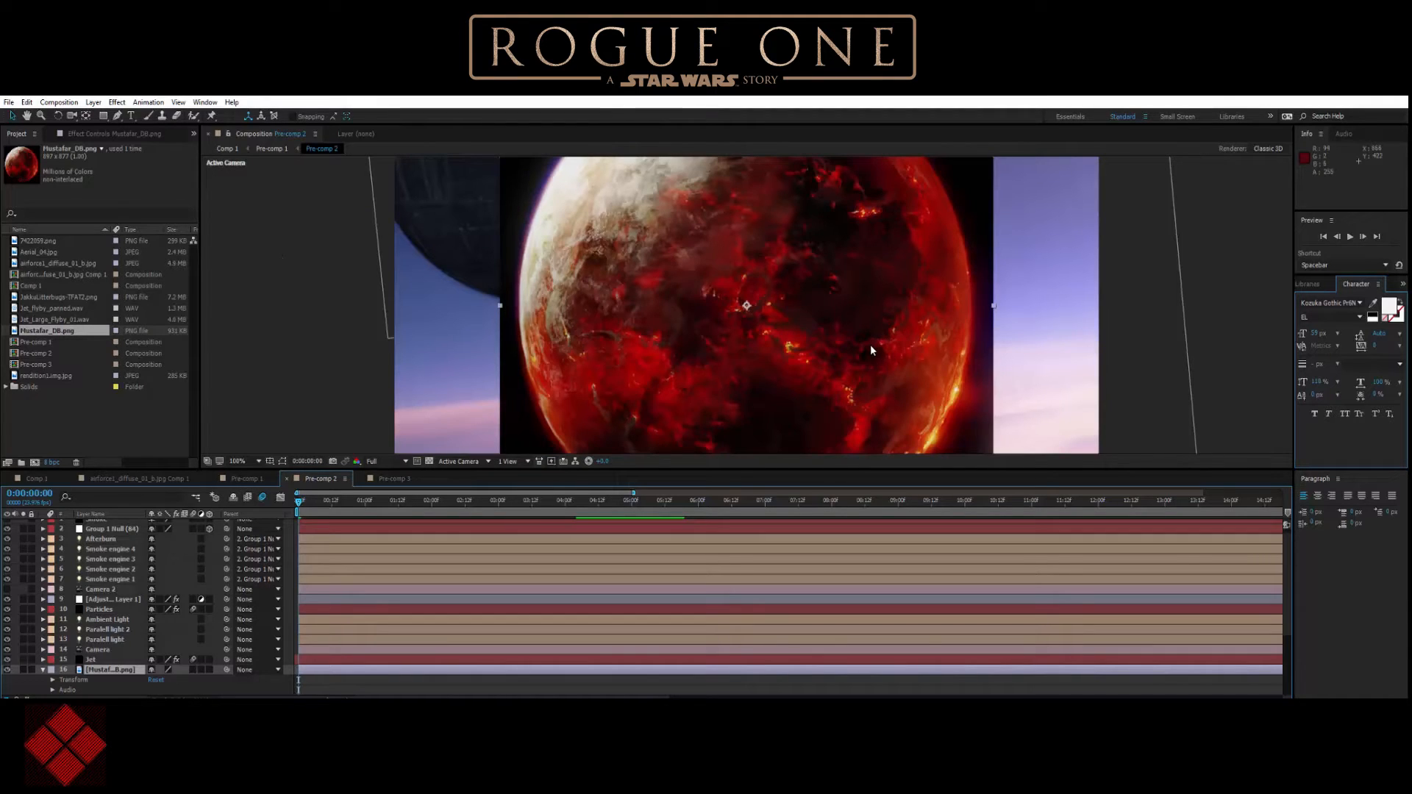
# Scale the Mustafar layer down to about 51% and lower the preview resolution to Half.
pyautogui.press('s')
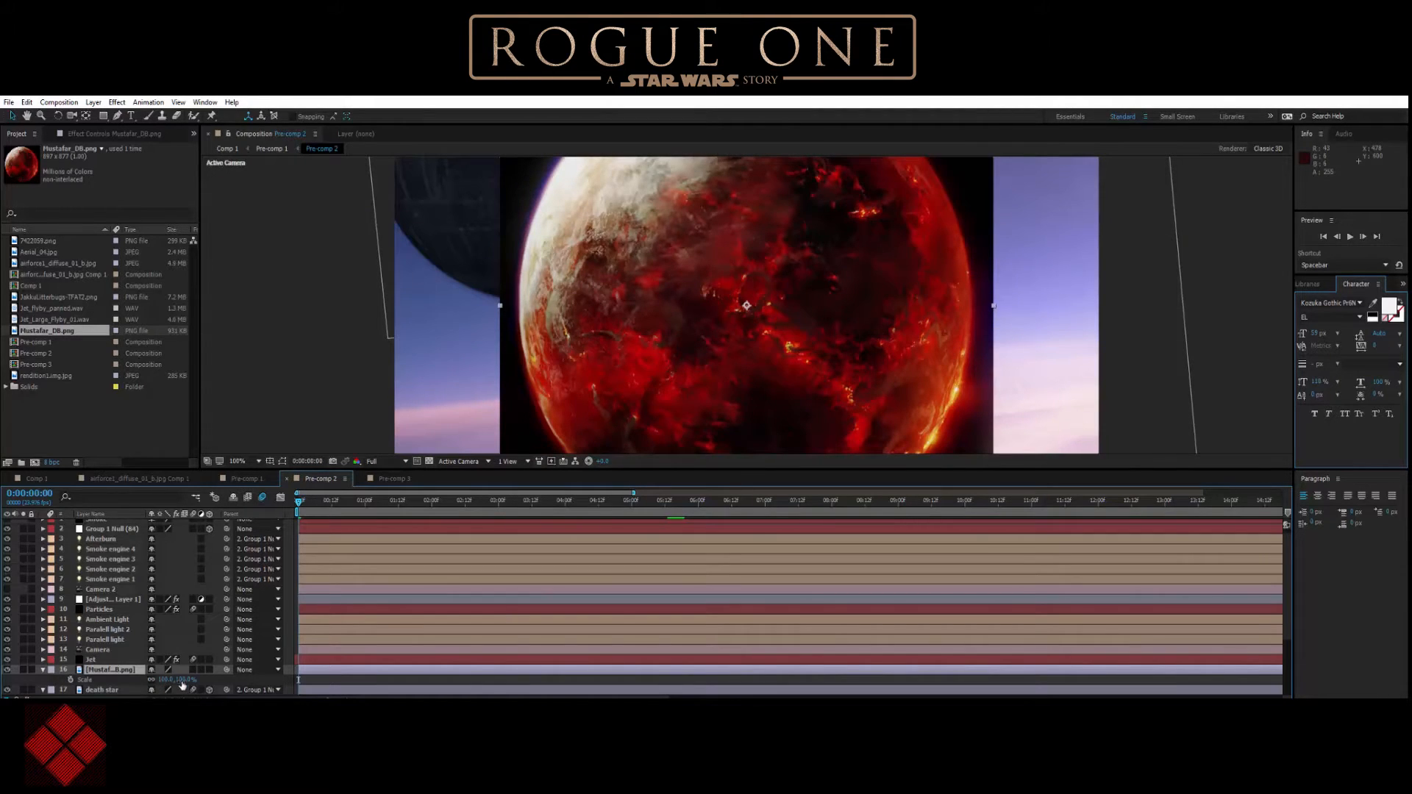
pyautogui.moveTo(181, 680); pyautogui.dragTo(155, 680)
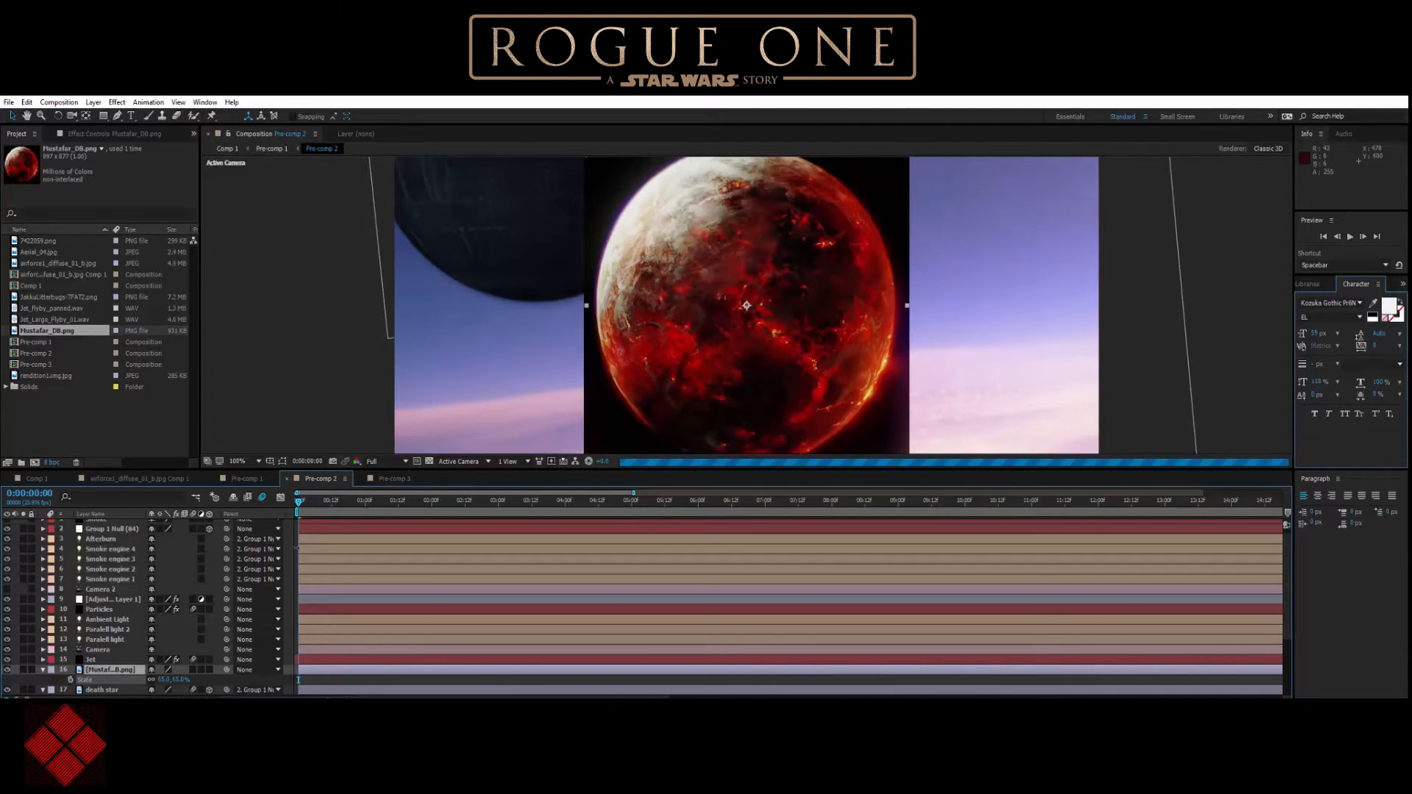
pyautogui.click(390, 461)
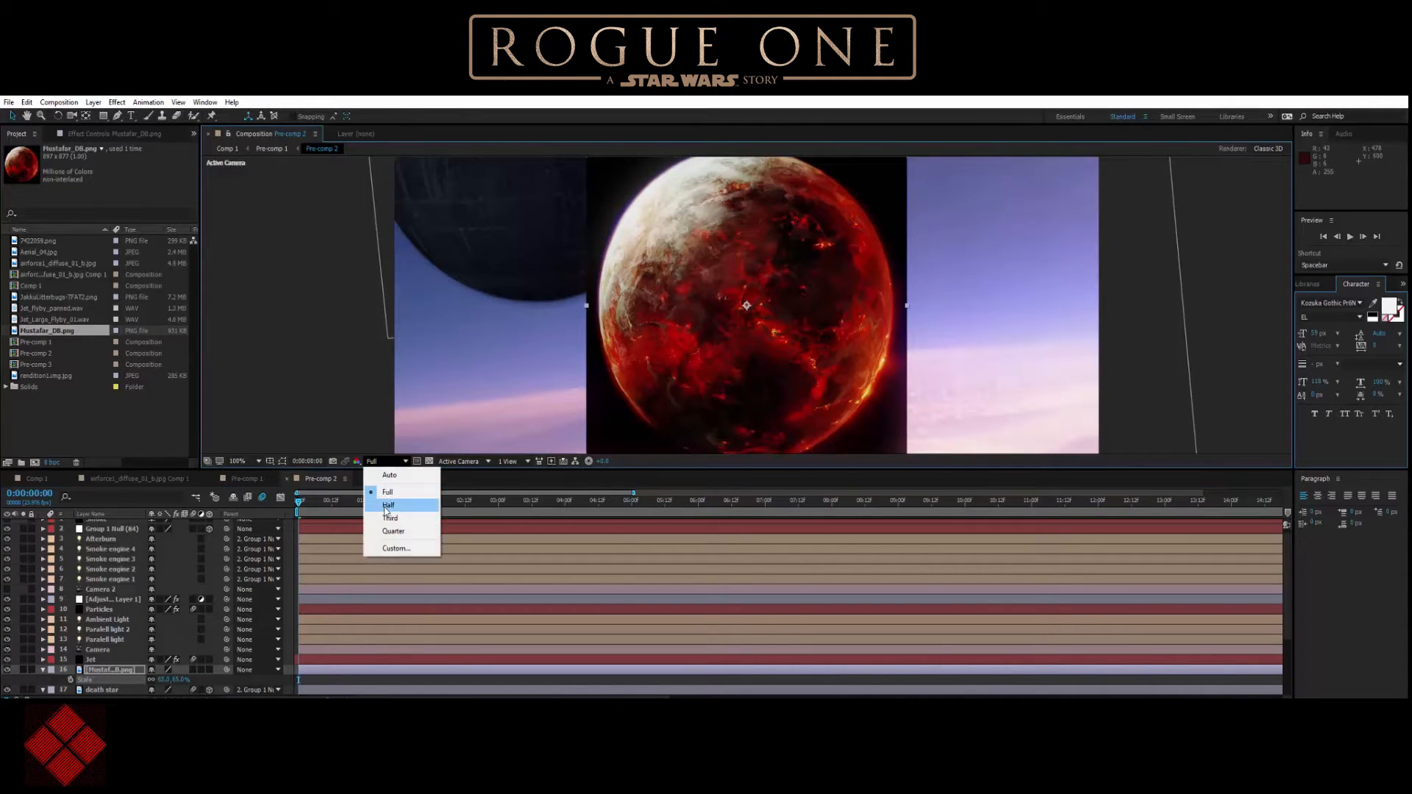
pyautogui.click(388, 481)
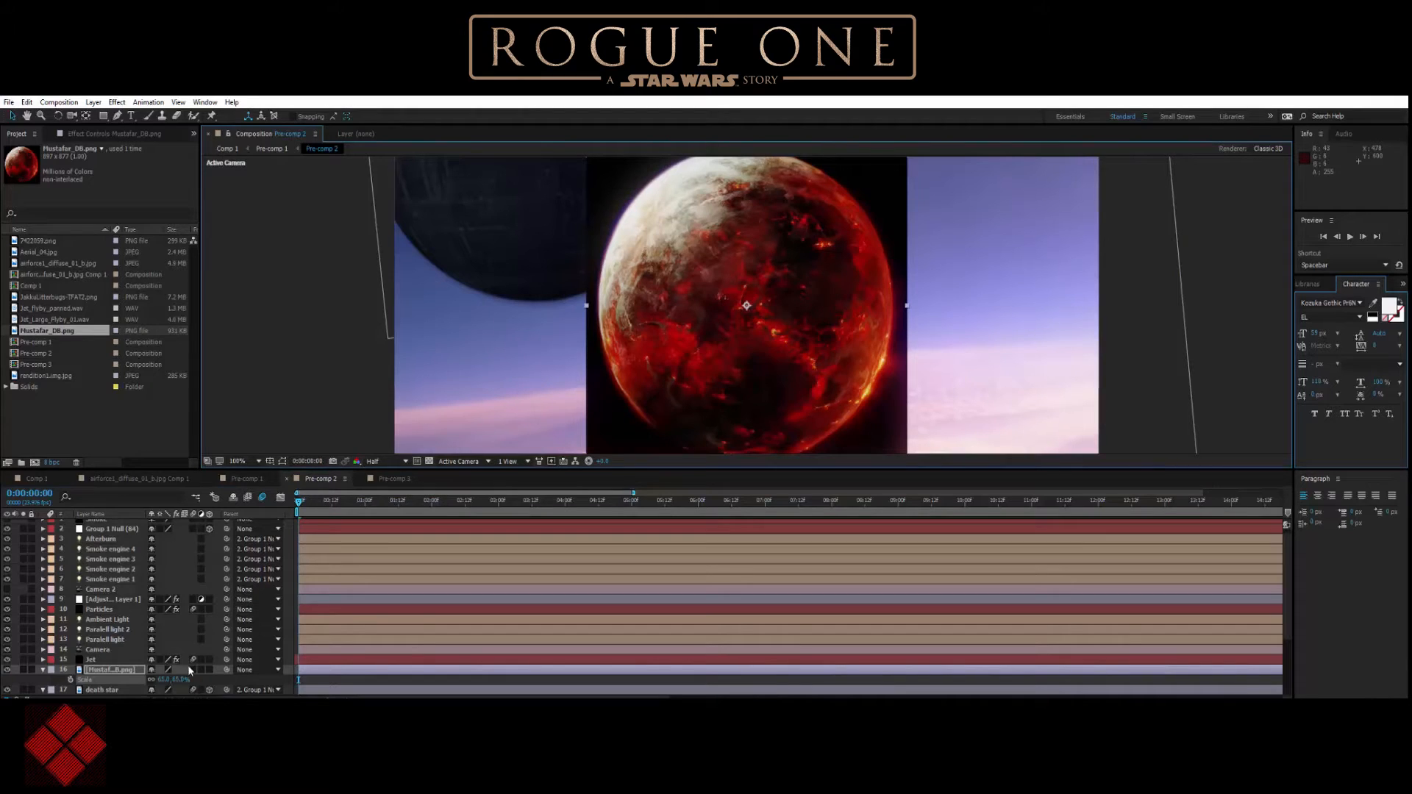
pyautogui.moveTo(181, 680); pyautogui.dragTo(171, 680)
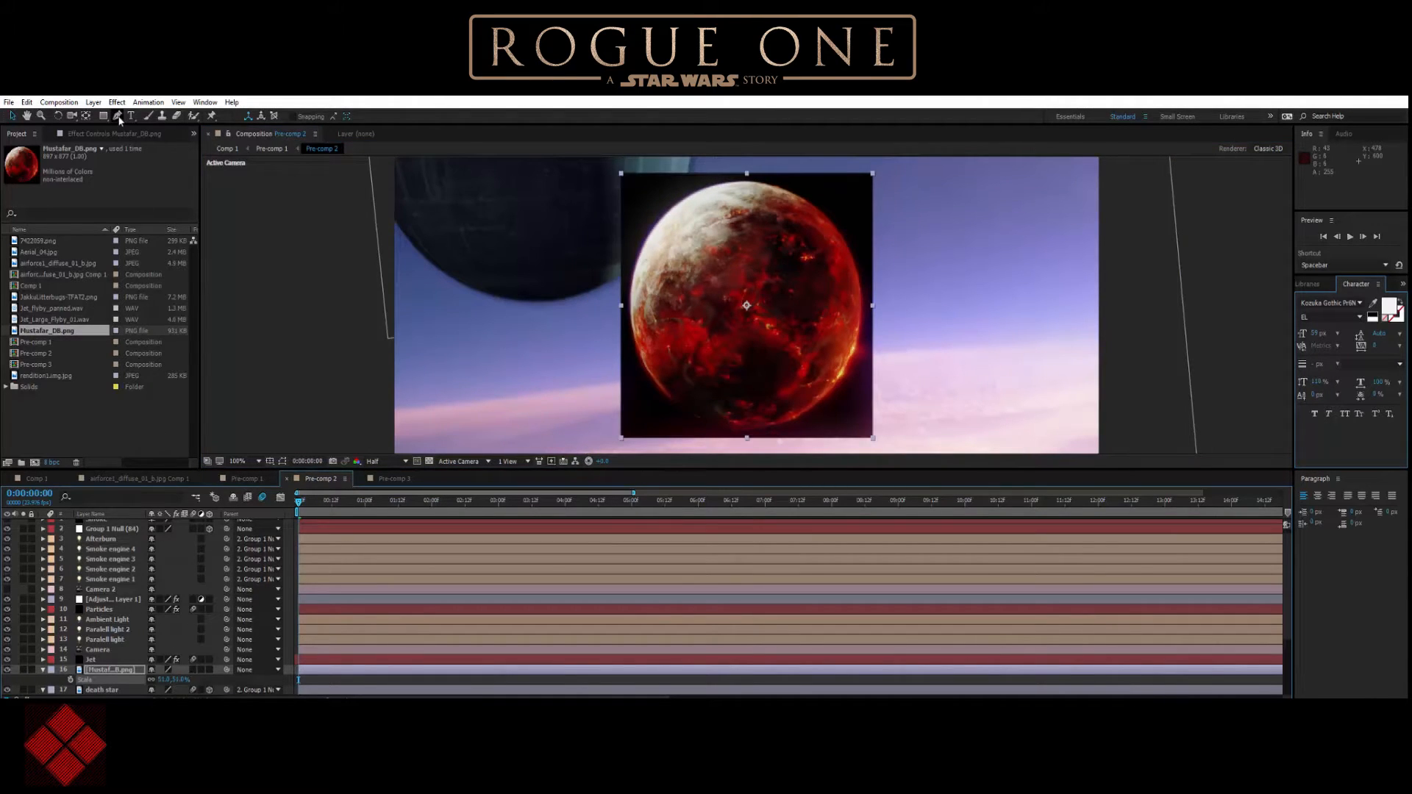
# Draw an elliptical mask just inside the red planet's edge and feather it by about 101 pixels.
pyautogui.moveTo(102, 120); pyautogui.dragTo(177, 139)
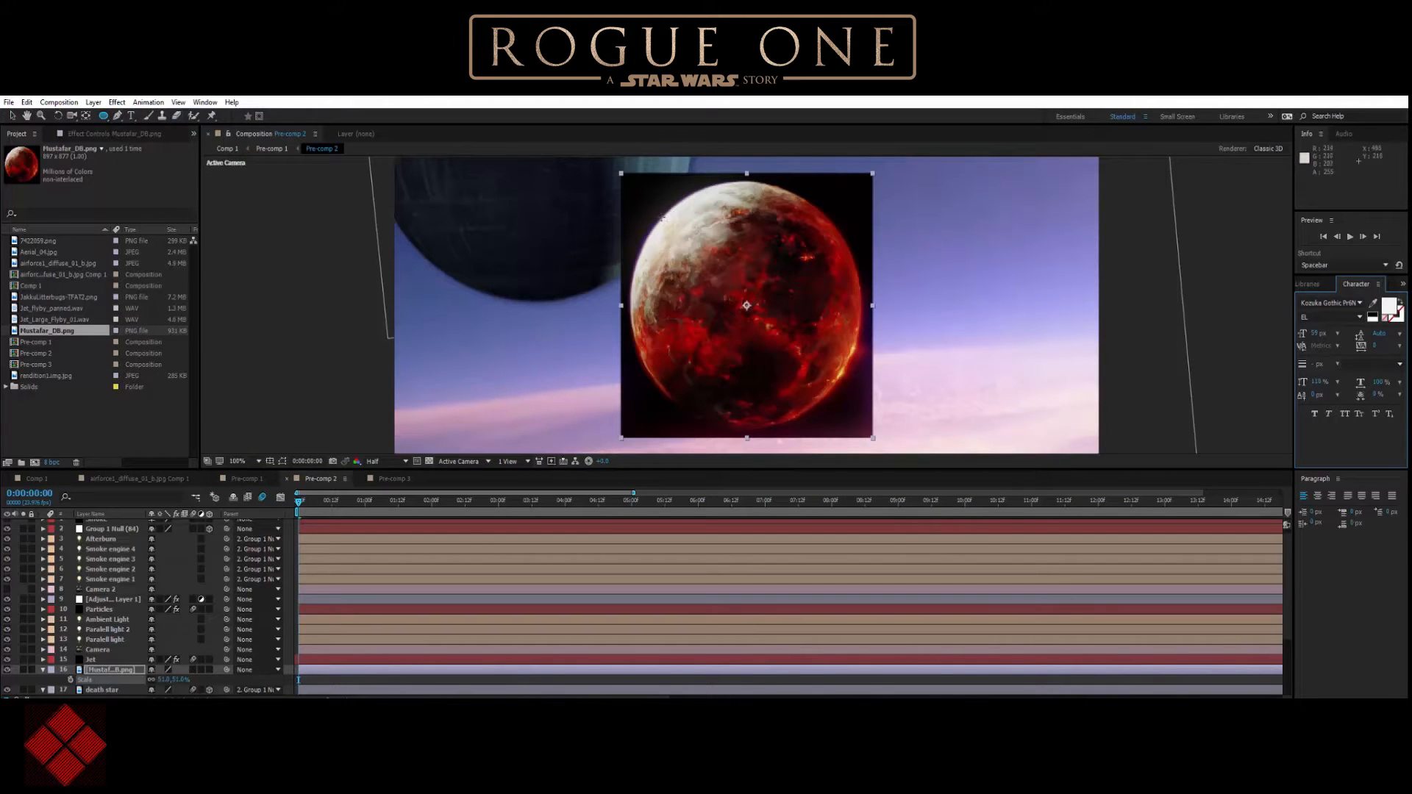
pyautogui.moveTo(662, 219); pyautogui.dragTo(836, 400)
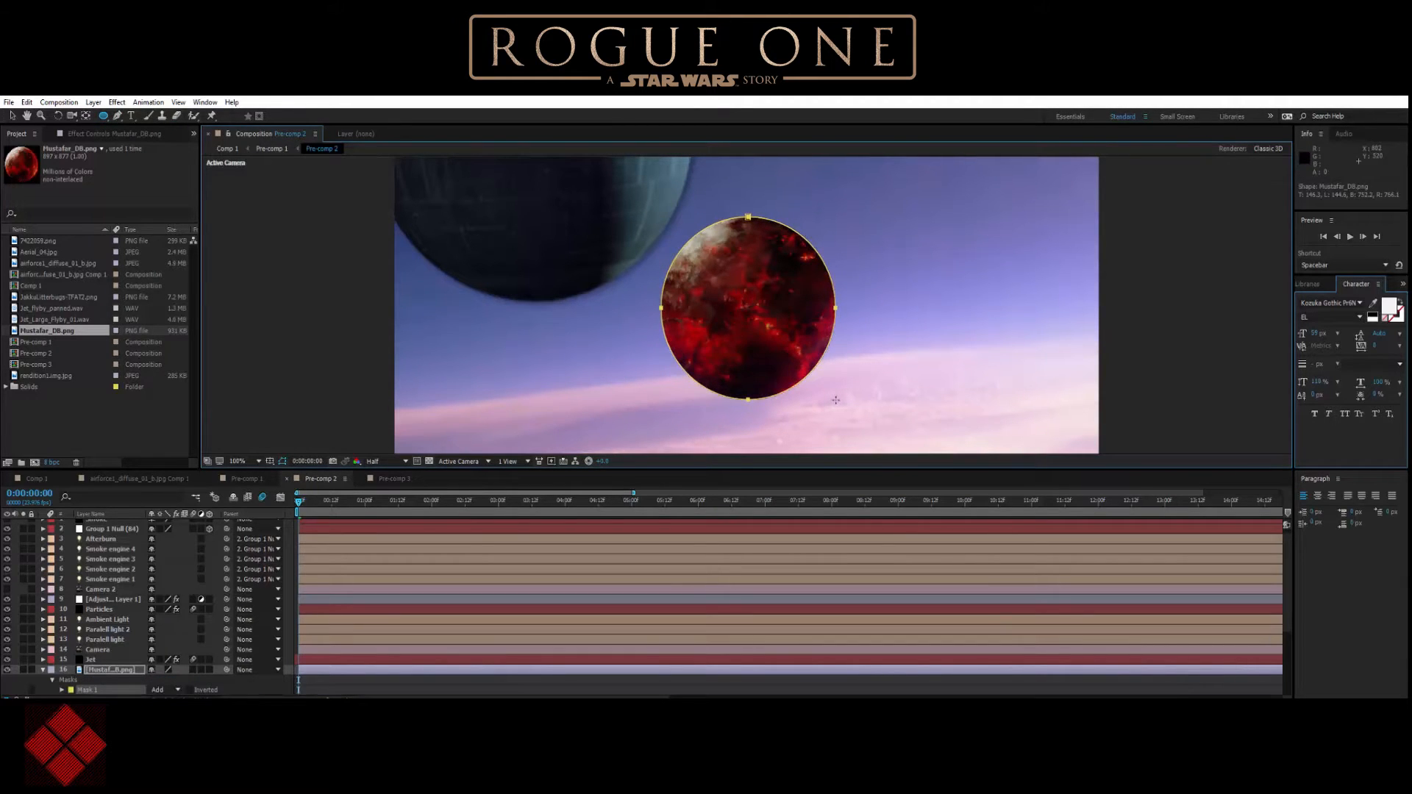
pyautogui.press('f')
pyautogui.moveTo(163, 690); pyautogui.dragTo(224, 691)
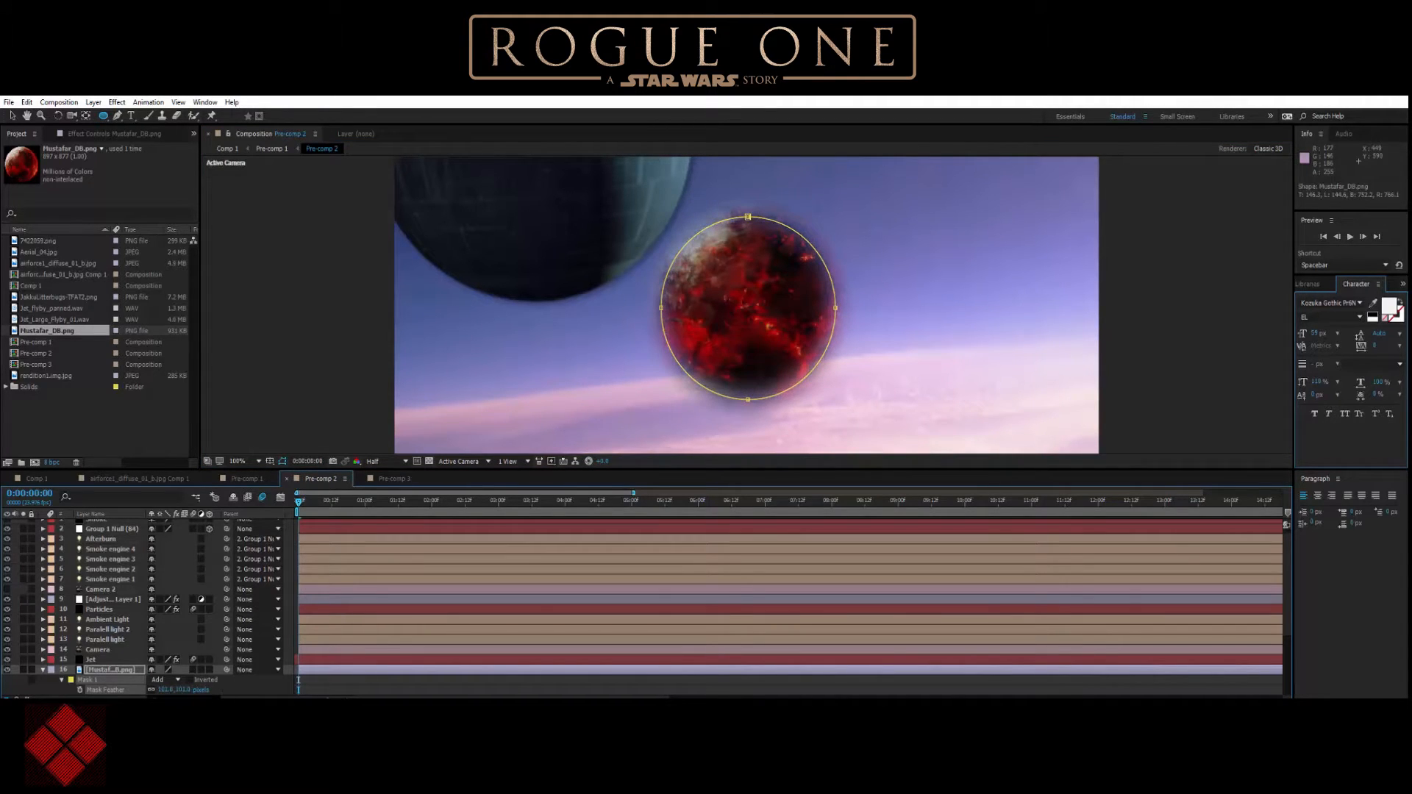
# Make the Mustafar layer 3D and position the planet in the upper sky to the right of the death star.
pyautogui.click(11, 116)
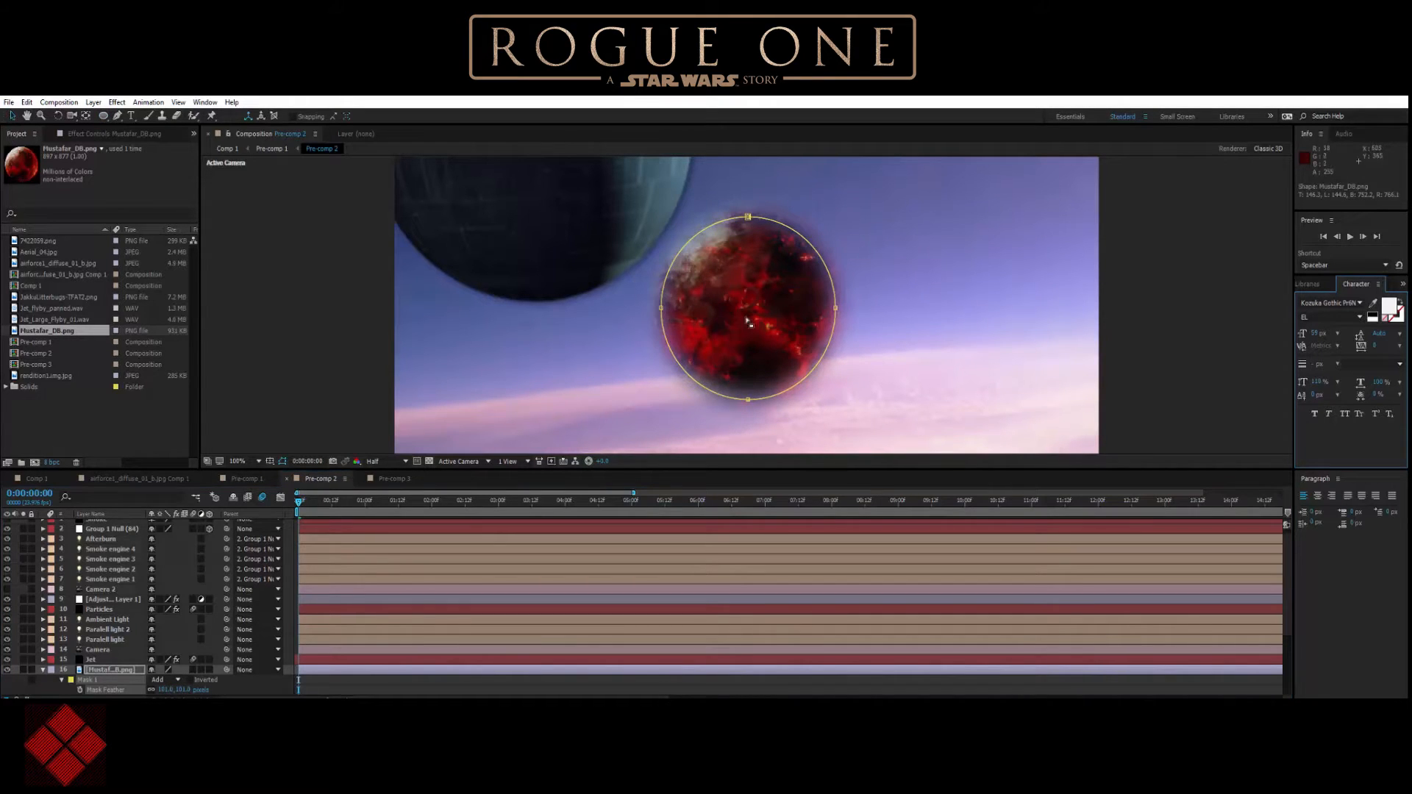
pyautogui.moveTo(765, 320); pyautogui.dragTo(980, 201)
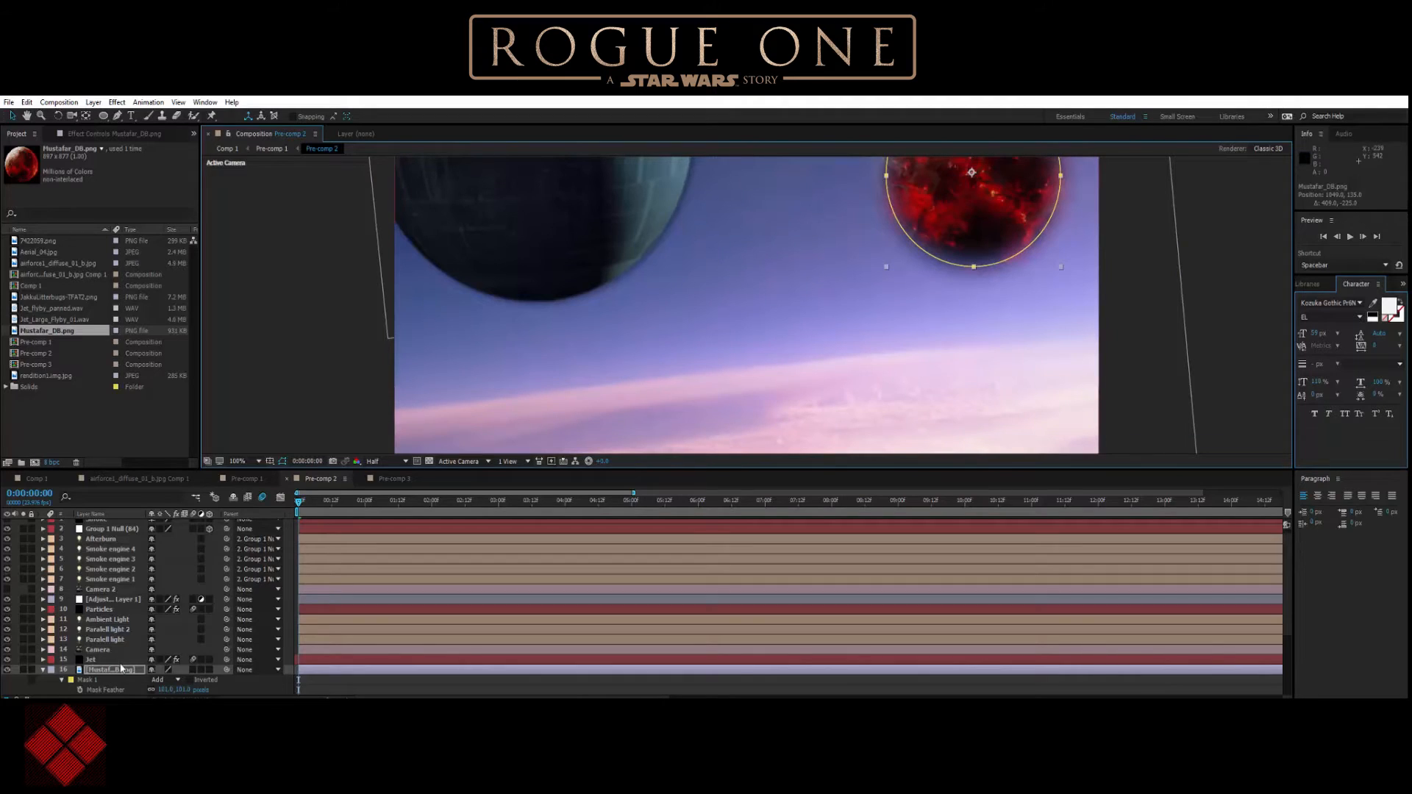
pyautogui.click(206, 678)
pyautogui.scroll(-1, 209, 675)
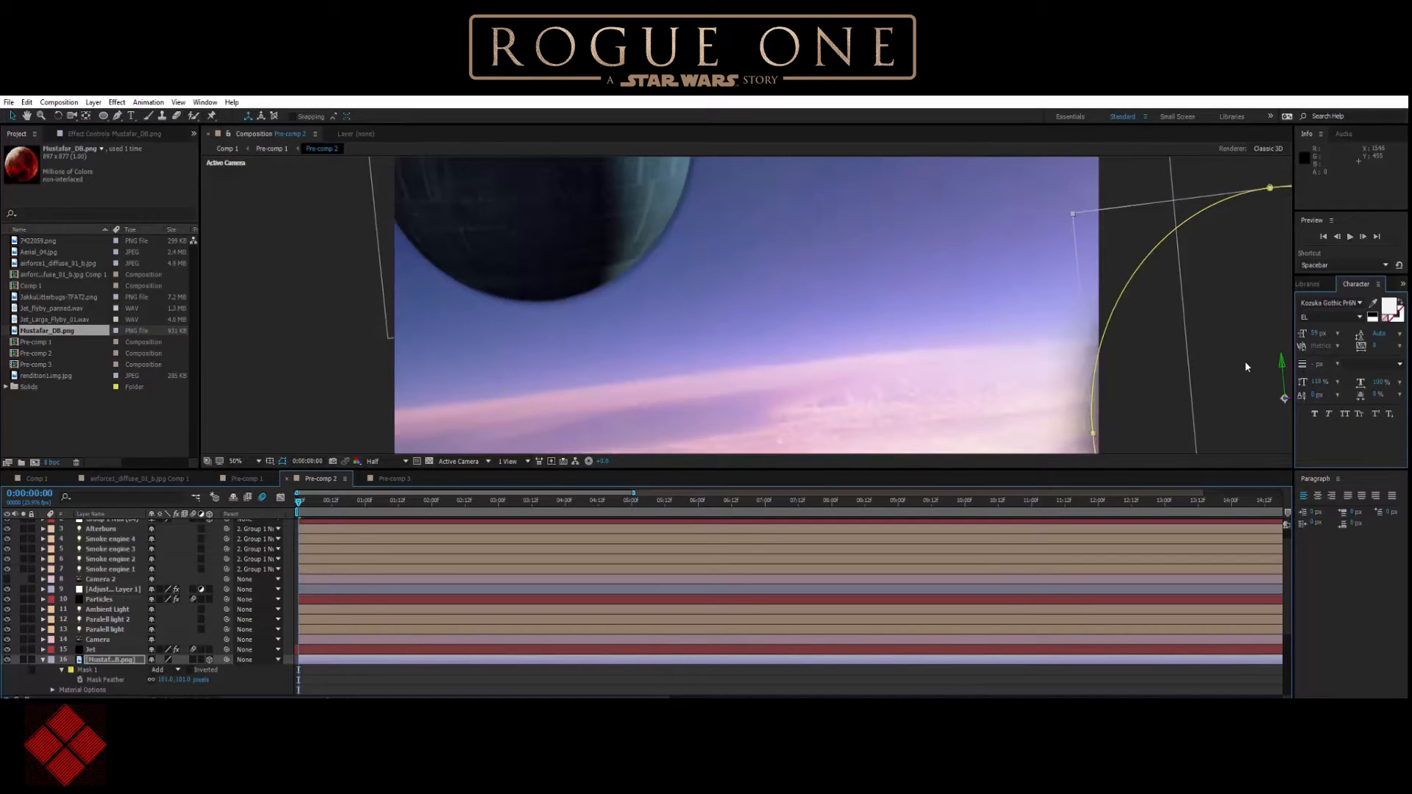
pyautogui.press(',')
pyautogui.moveTo(1035, 355); pyautogui.dragTo(790, 288)
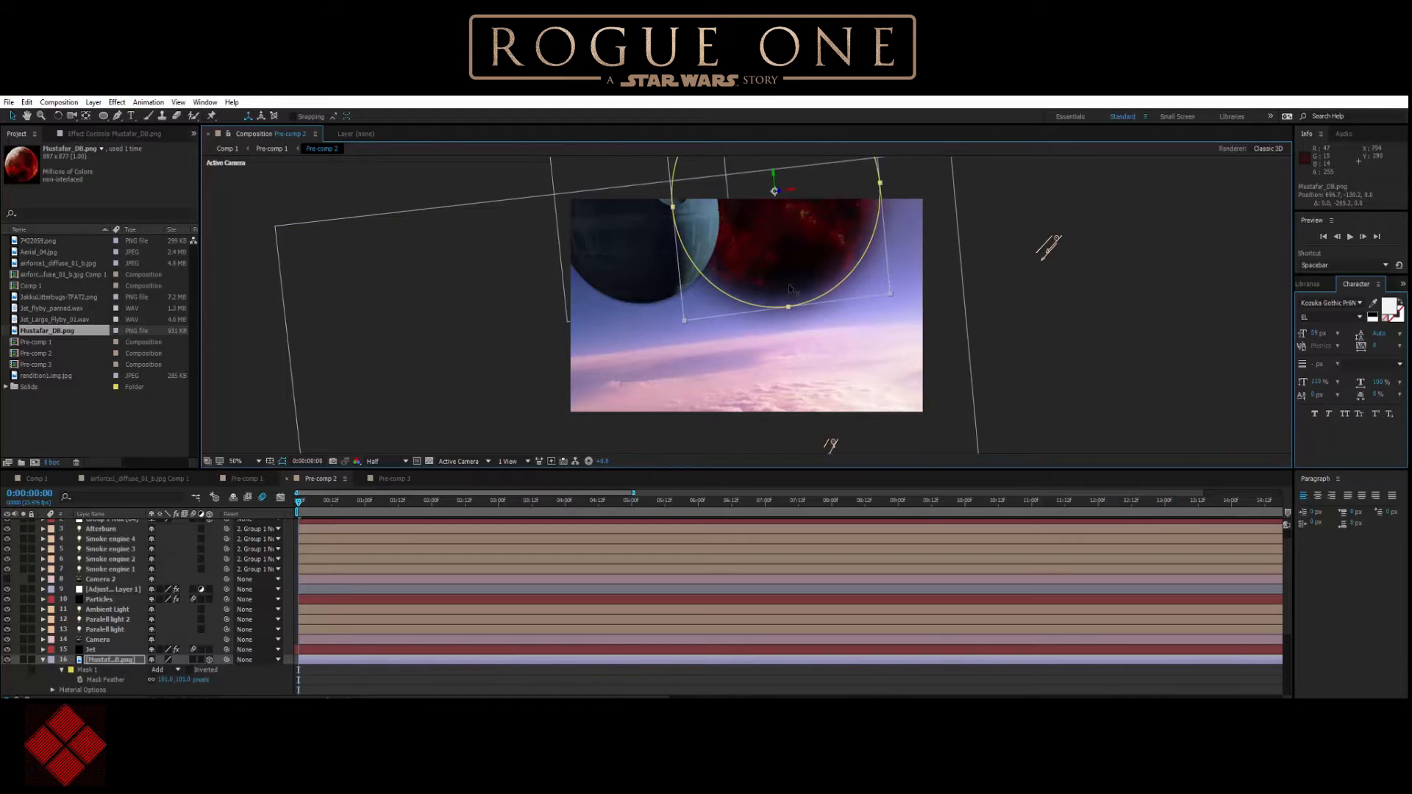
pyautogui.moveTo(799, 193); pyautogui.dragTo(840, 193)
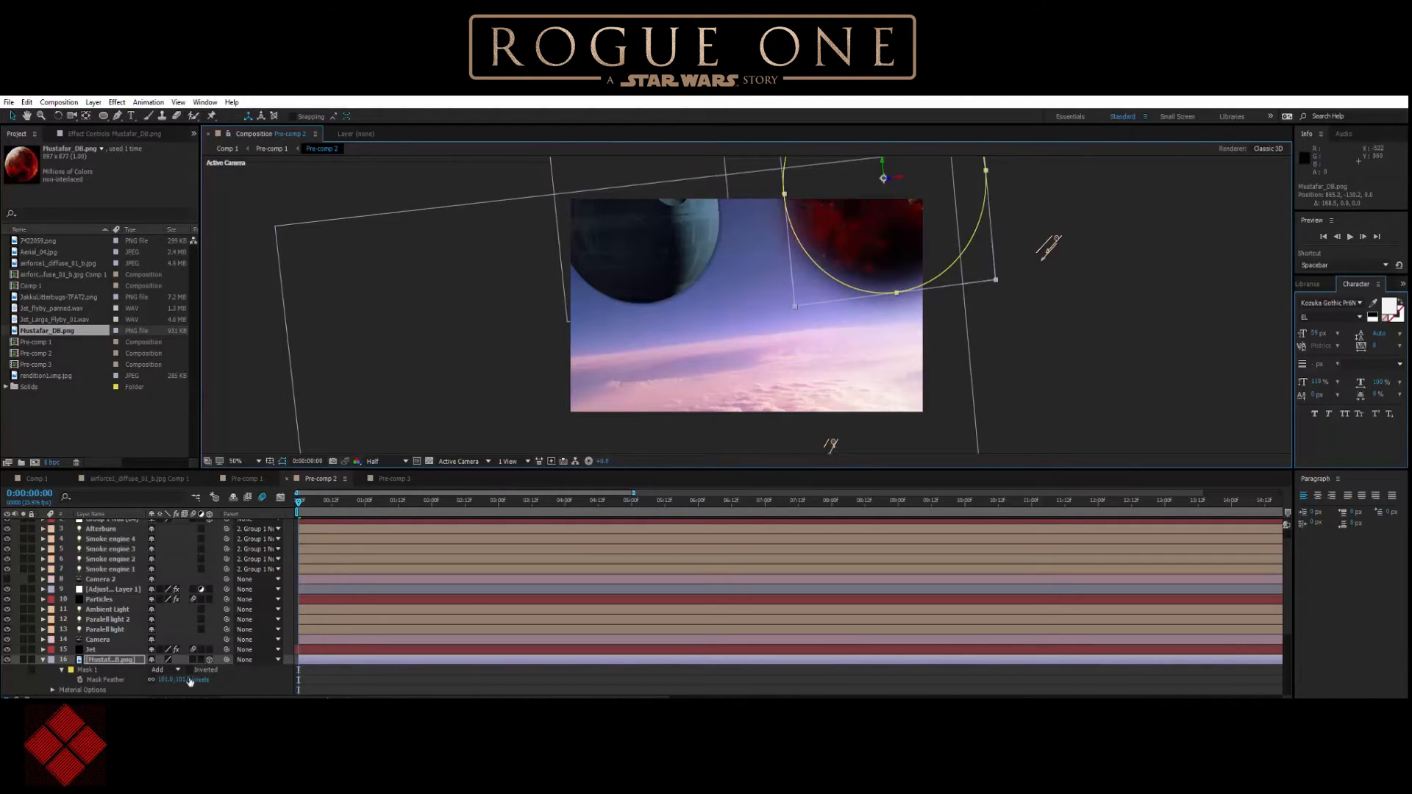
# Scale the Mustafar layer to about 28% and lower the planet slightly so more of it sits inside the frame.
pyautogui.press('s')
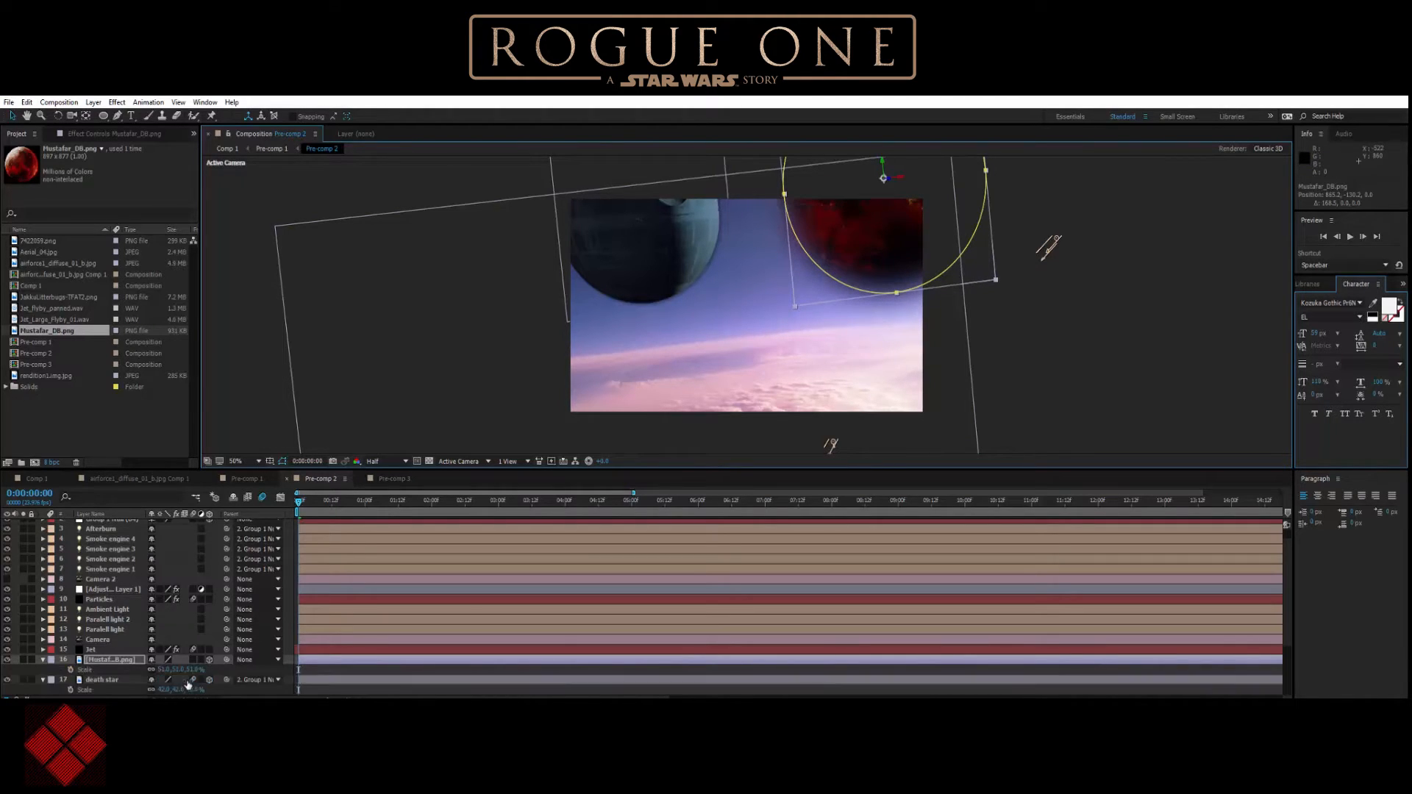
pyautogui.moveTo(197, 671); pyautogui.dragTo(180, 671)
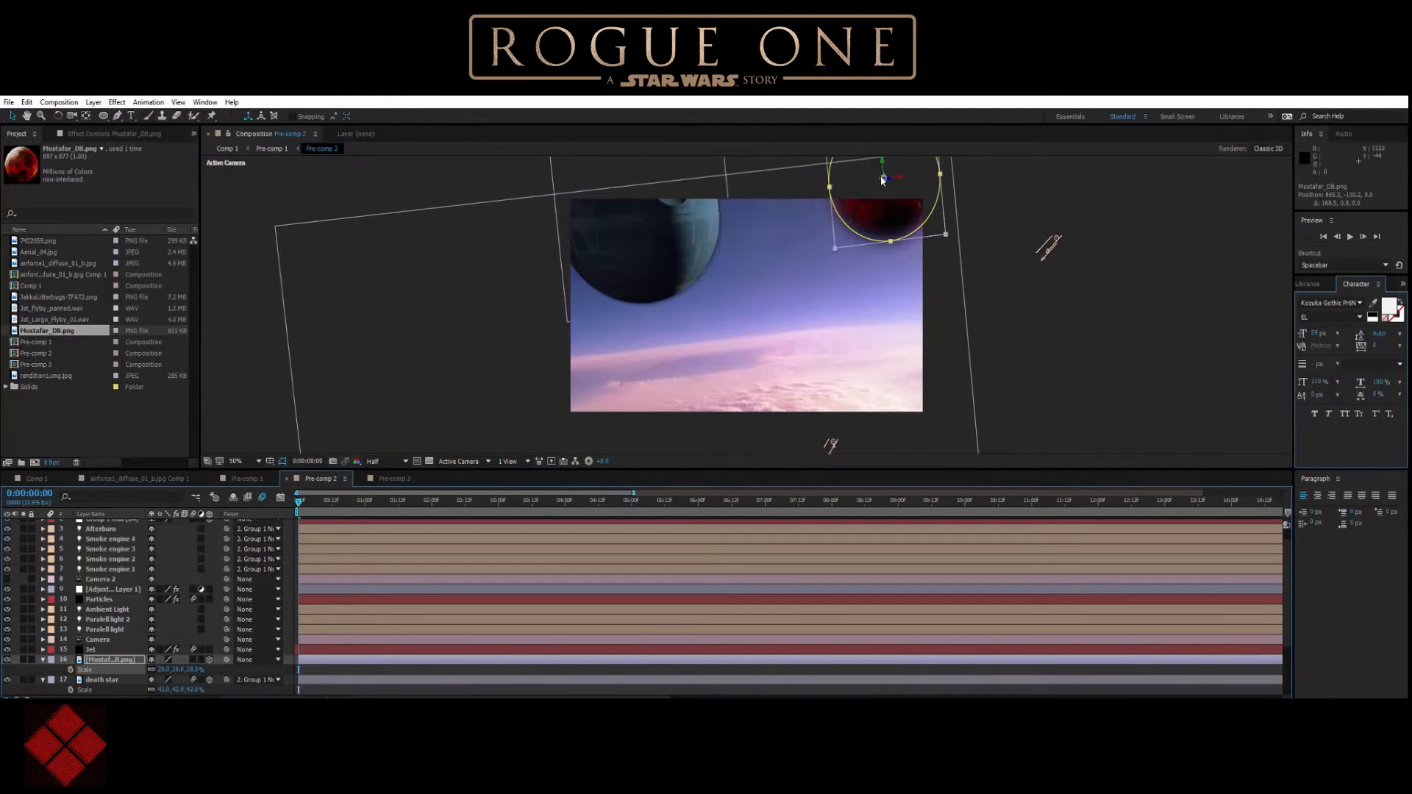
pyautogui.moveTo(883, 178); pyautogui.dragTo(859, 240)
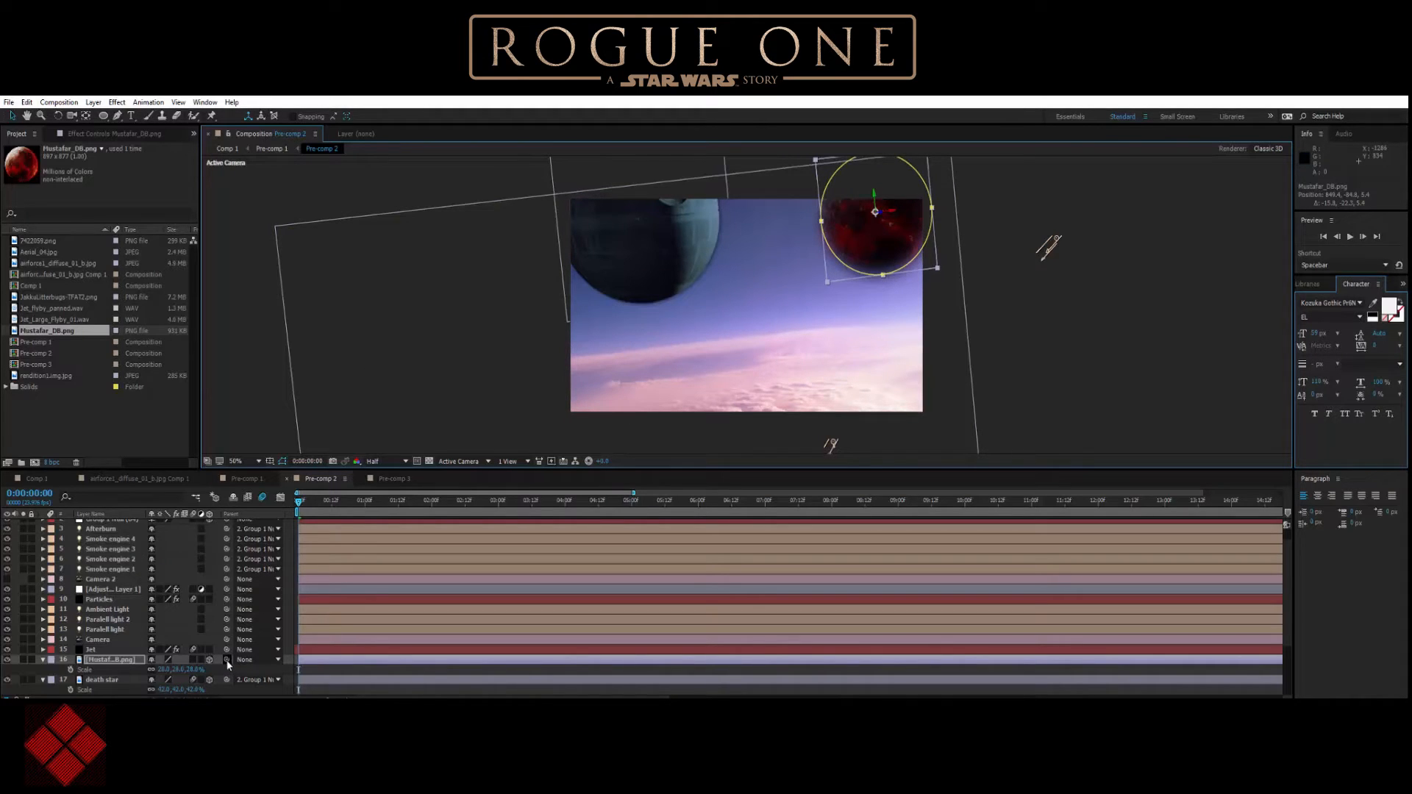
# Parent the Mustafar layer to Group 1 Null (84) and preview the shot from the start.
pyautogui.scroll(1, 228, 662)
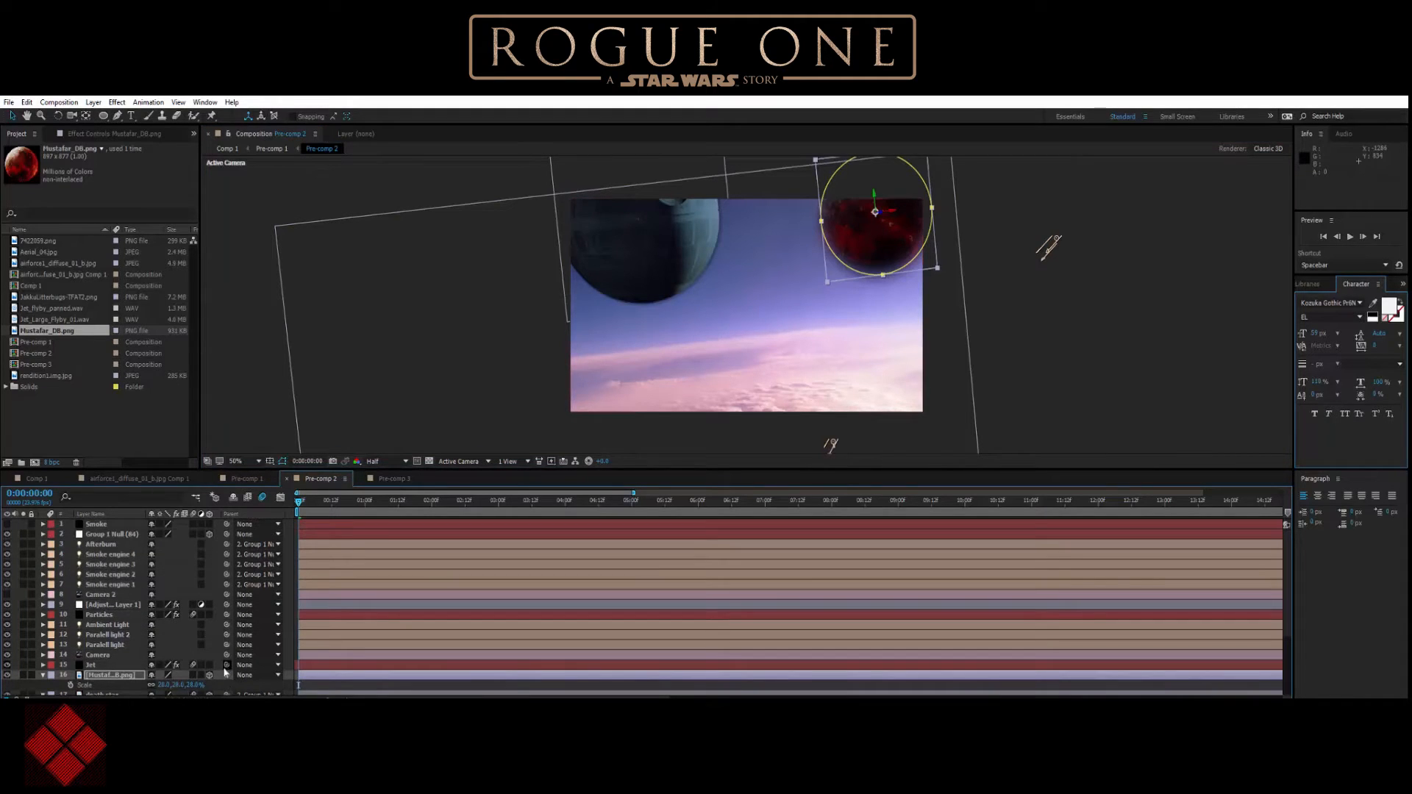
pyautogui.moveTo(227, 676); pyautogui.dragTo(112, 532)
pyautogui.moveTo(298, 504)
pyautogui.mouseDown()
pyautogui.moveTo(350, 510)
pyautogui.moveTo(294, 509)
pyautogui.mouseUp()
pyautogui.click(1350, 237)
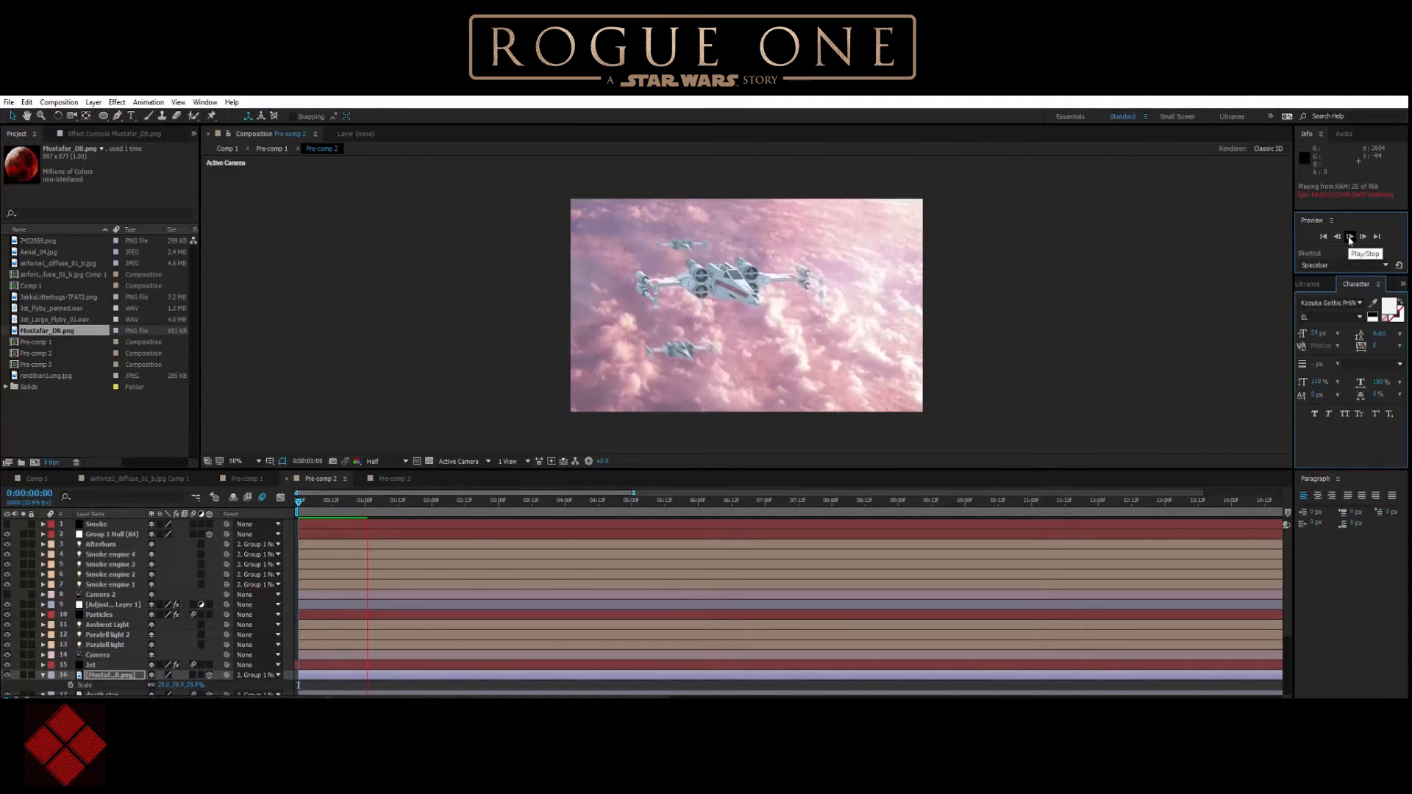
pyautogui.click(1350, 236)
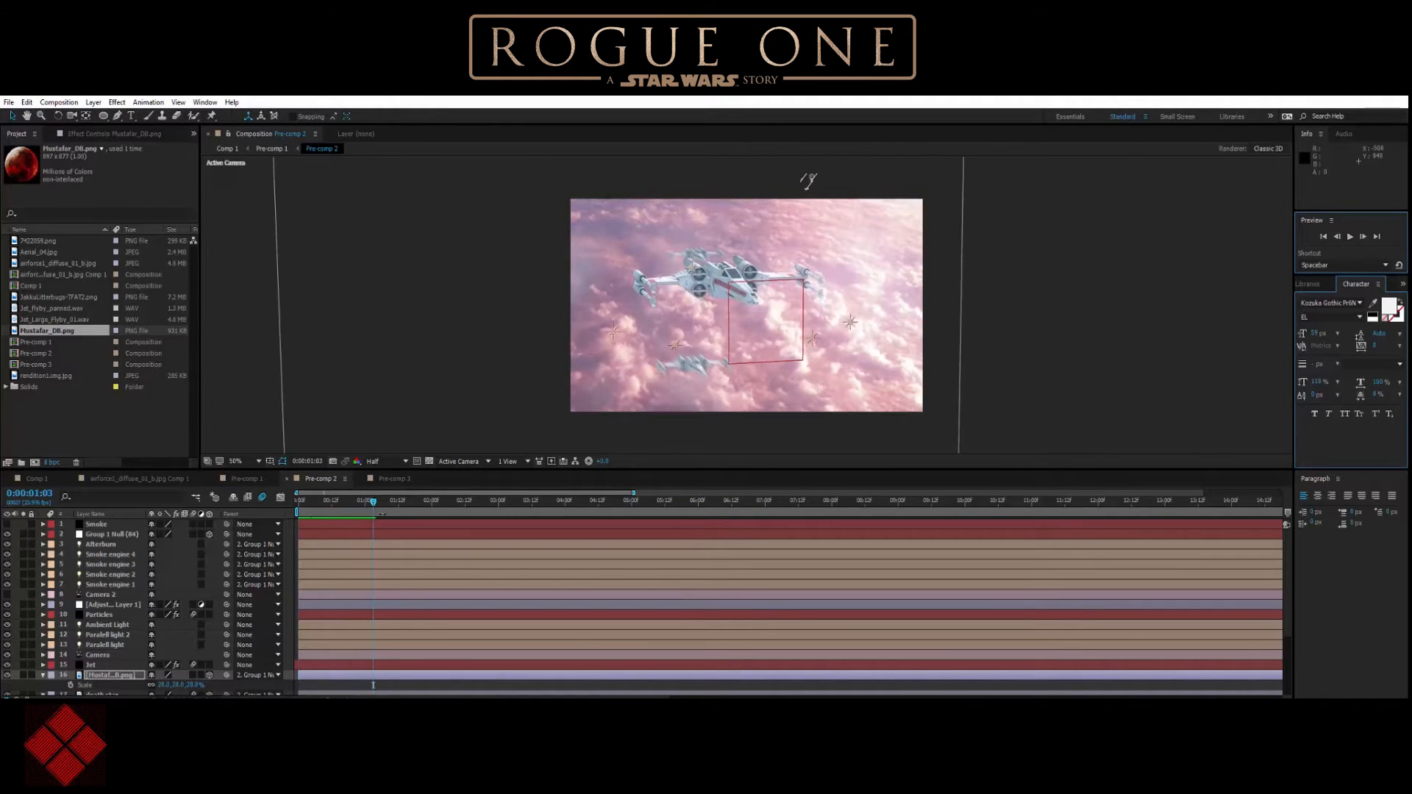
# Return to the start of the shot and move the Mustafar planet closer to the death star, partly cropped by the frame's upper edge.
pyautogui.moveTo(373, 503); pyautogui.dragTo(298, 499)
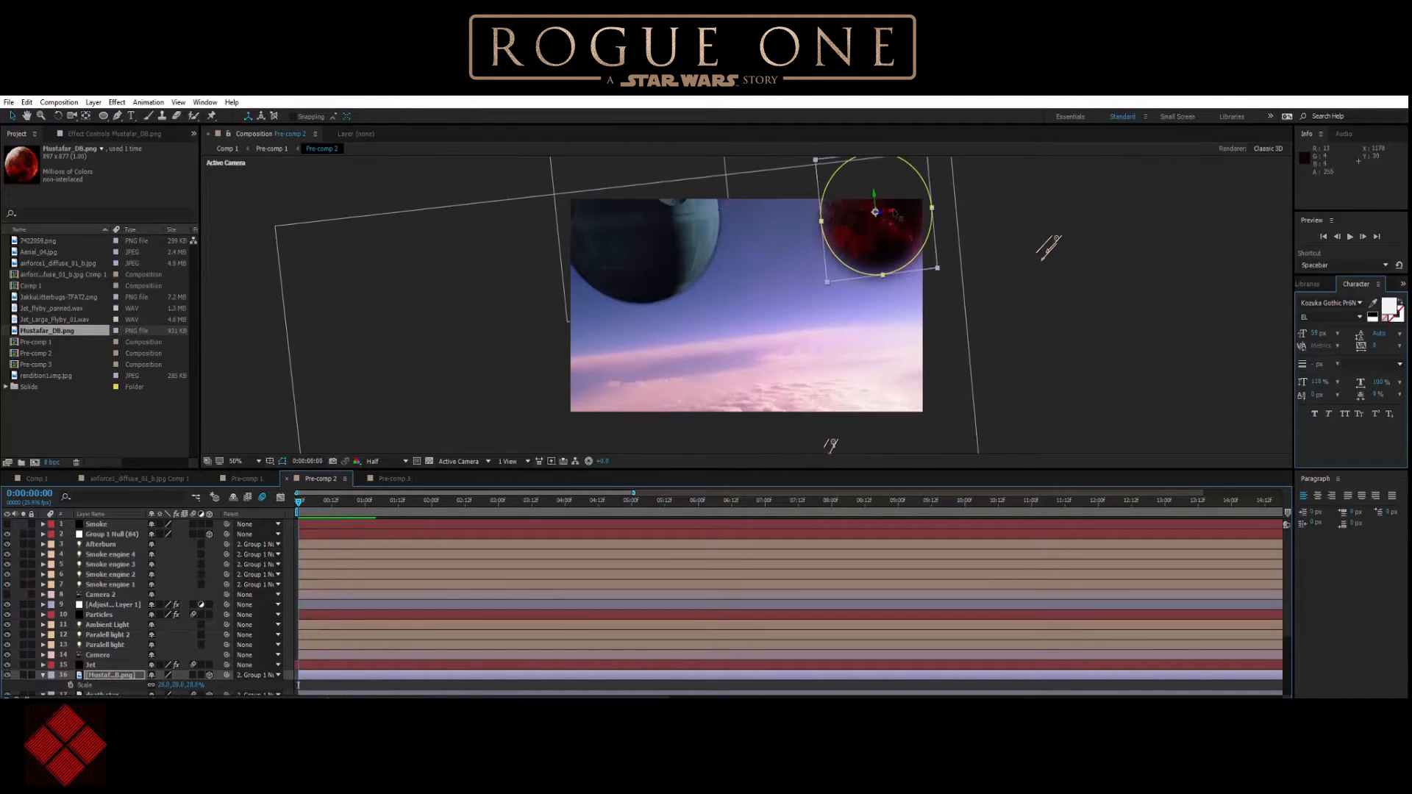
pyautogui.moveTo(892, 216); pyautogui.dragTo(816, 211)
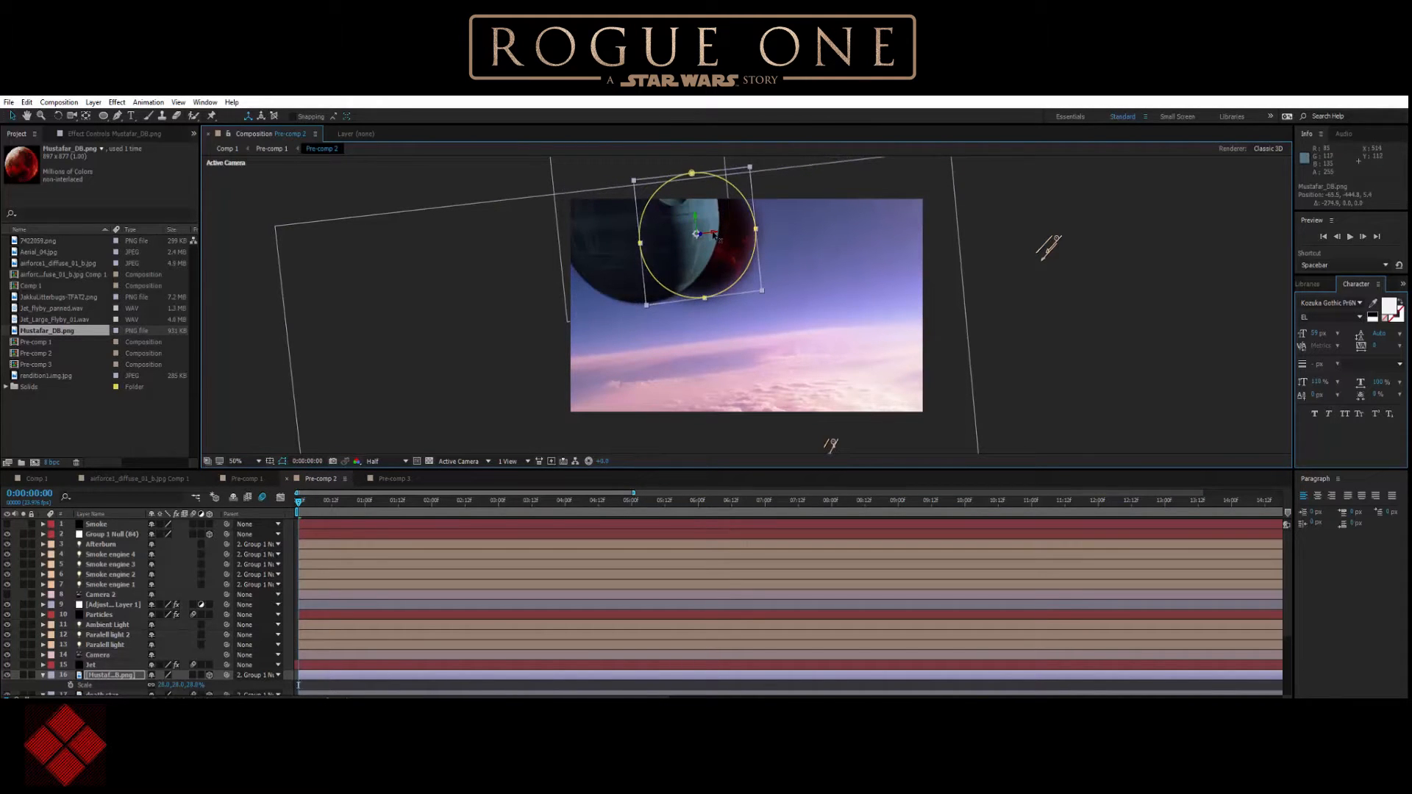
pyautogui.moveTo(722, 232); pyautogui.dragTo(810, 177)
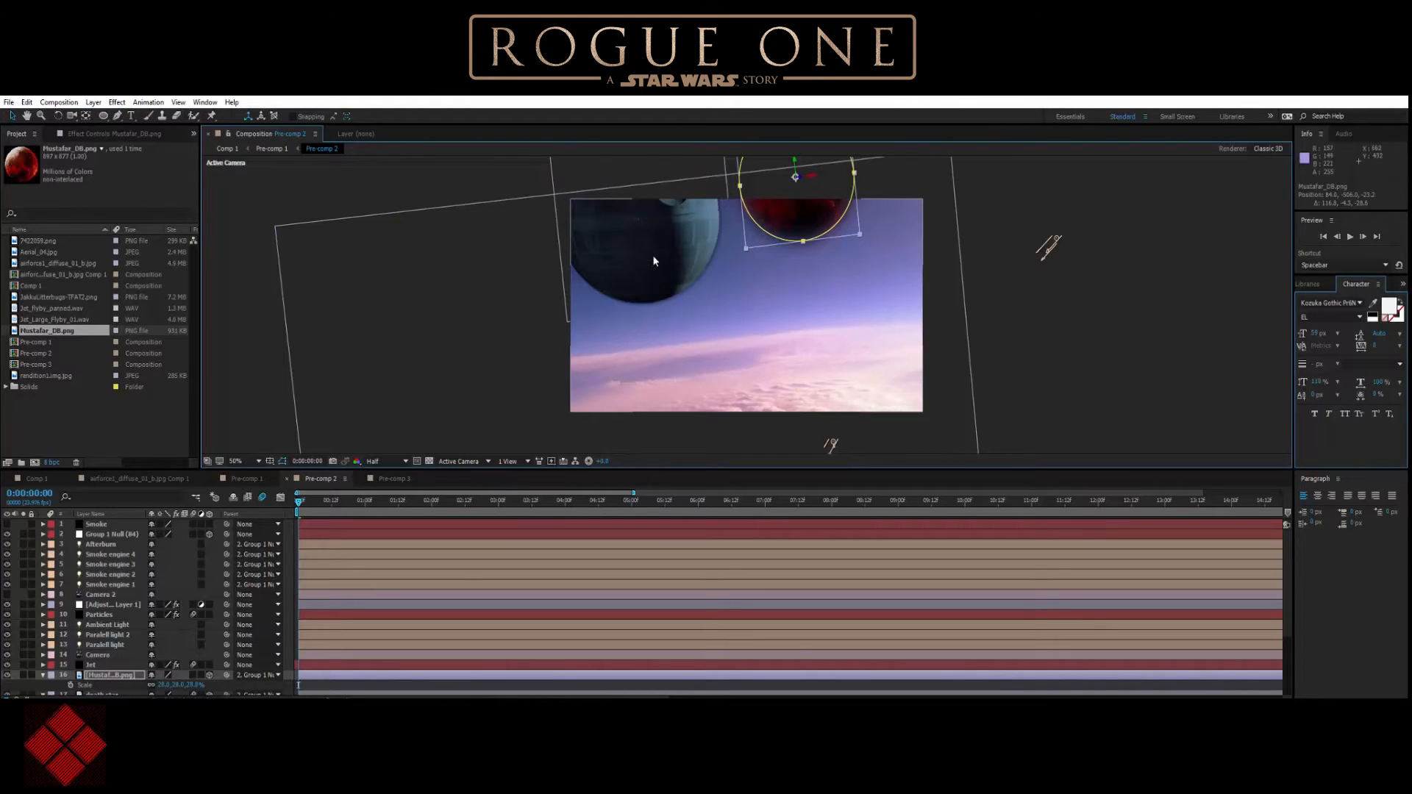
# Scale the death star layer to about 19% and shift it toward the frame's upper-left corner.
pyautogui.scroll(-3, 103, 671)
pyautogui.click(106, 666)
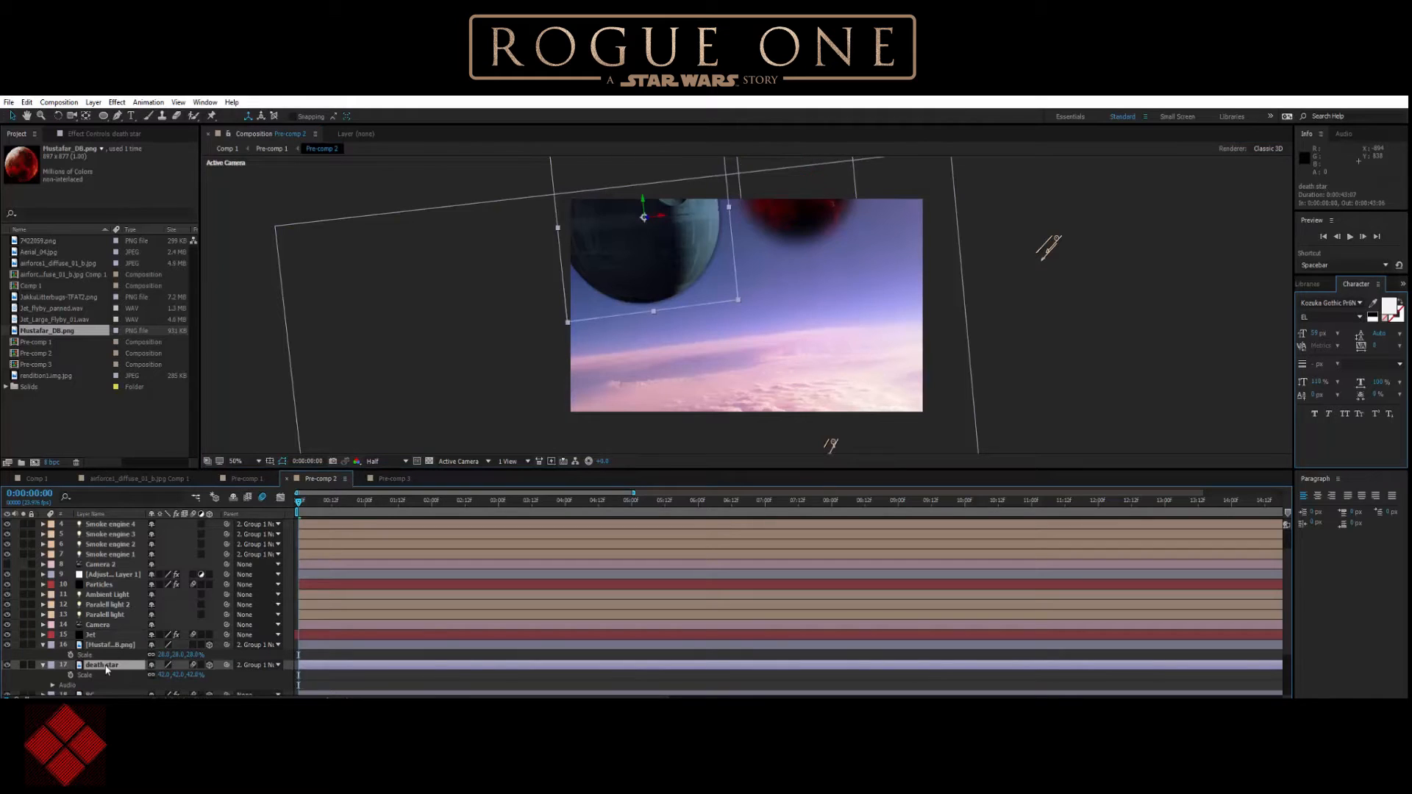
pyautogui.press('s')
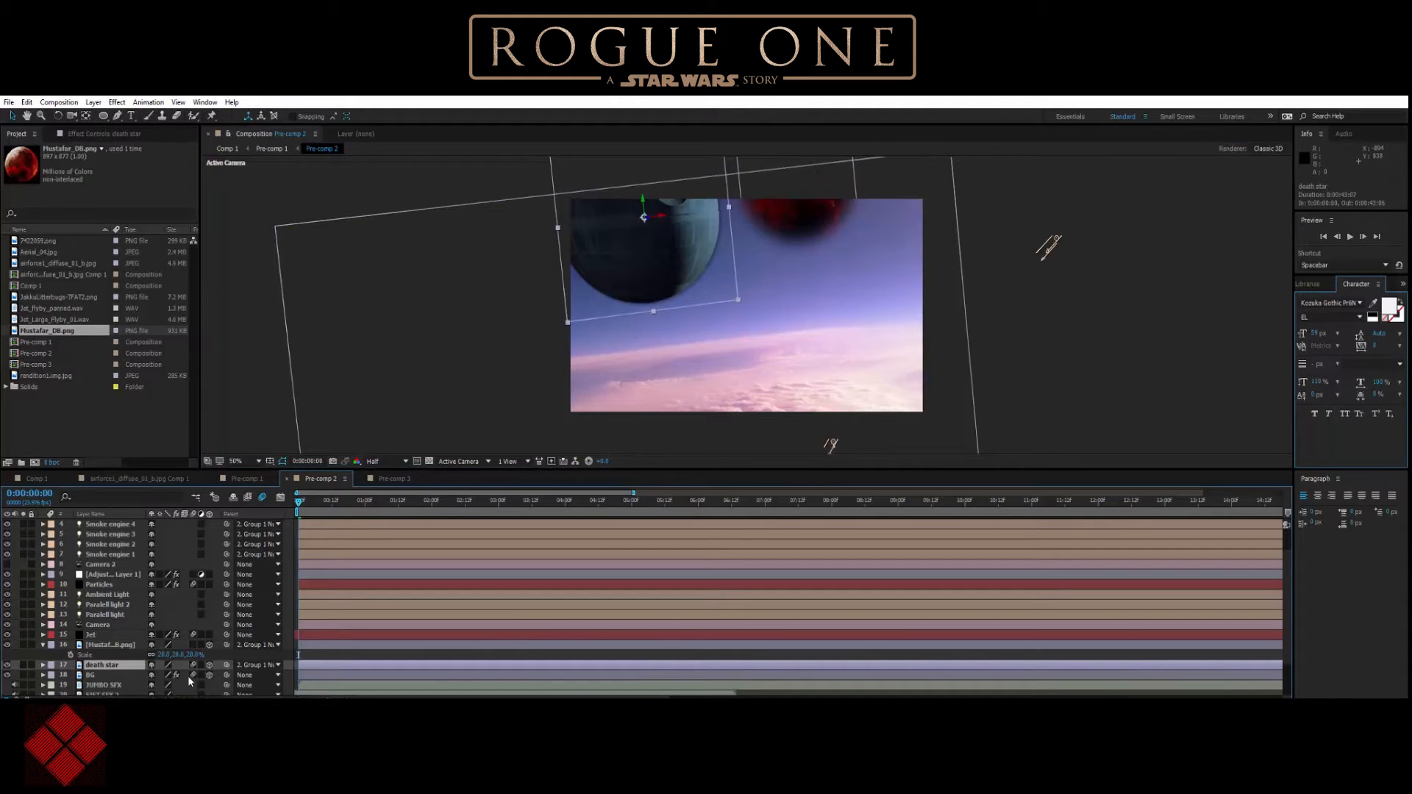
pyautogui.press('s')
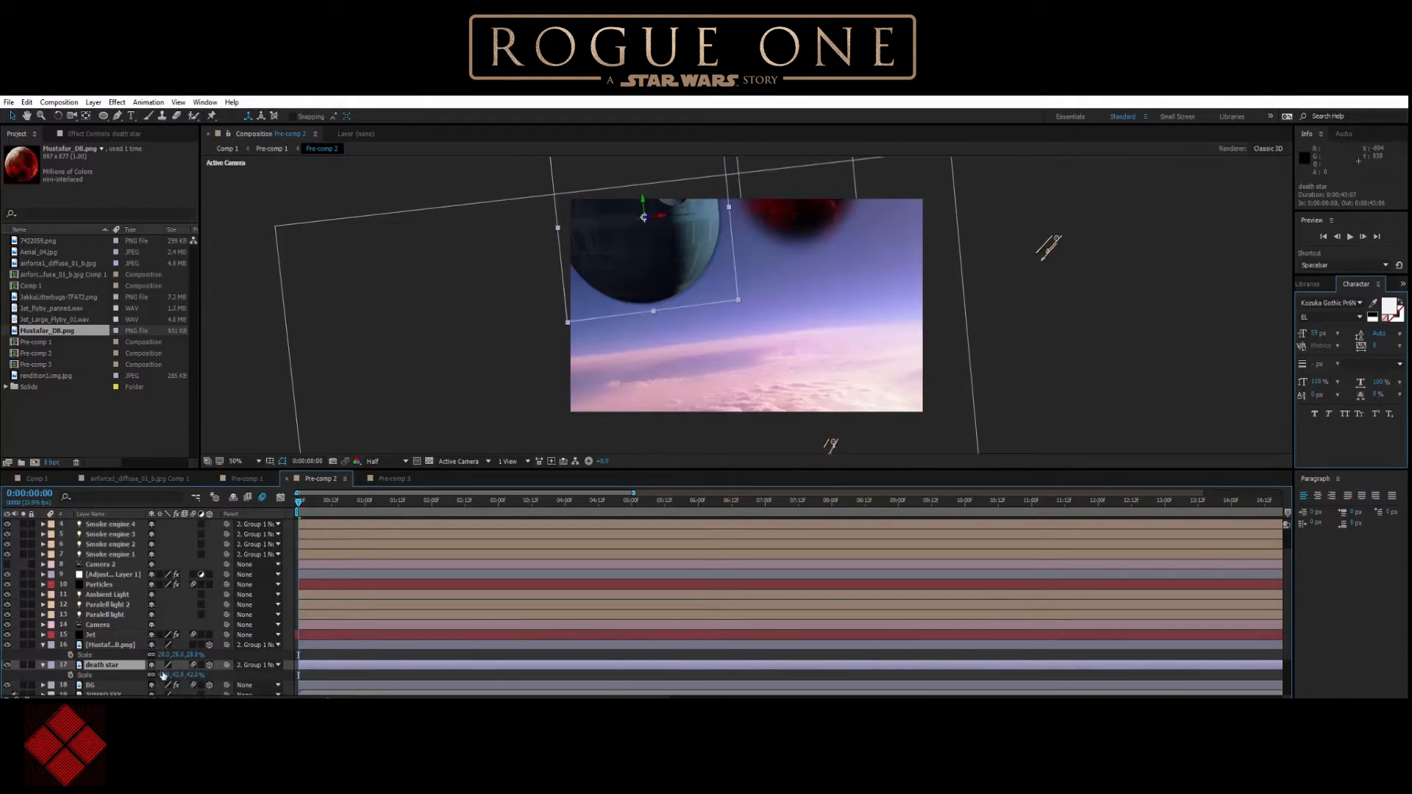
pyautogui.moveTo(194, 675); pyautogui.dragTo(173, 671)
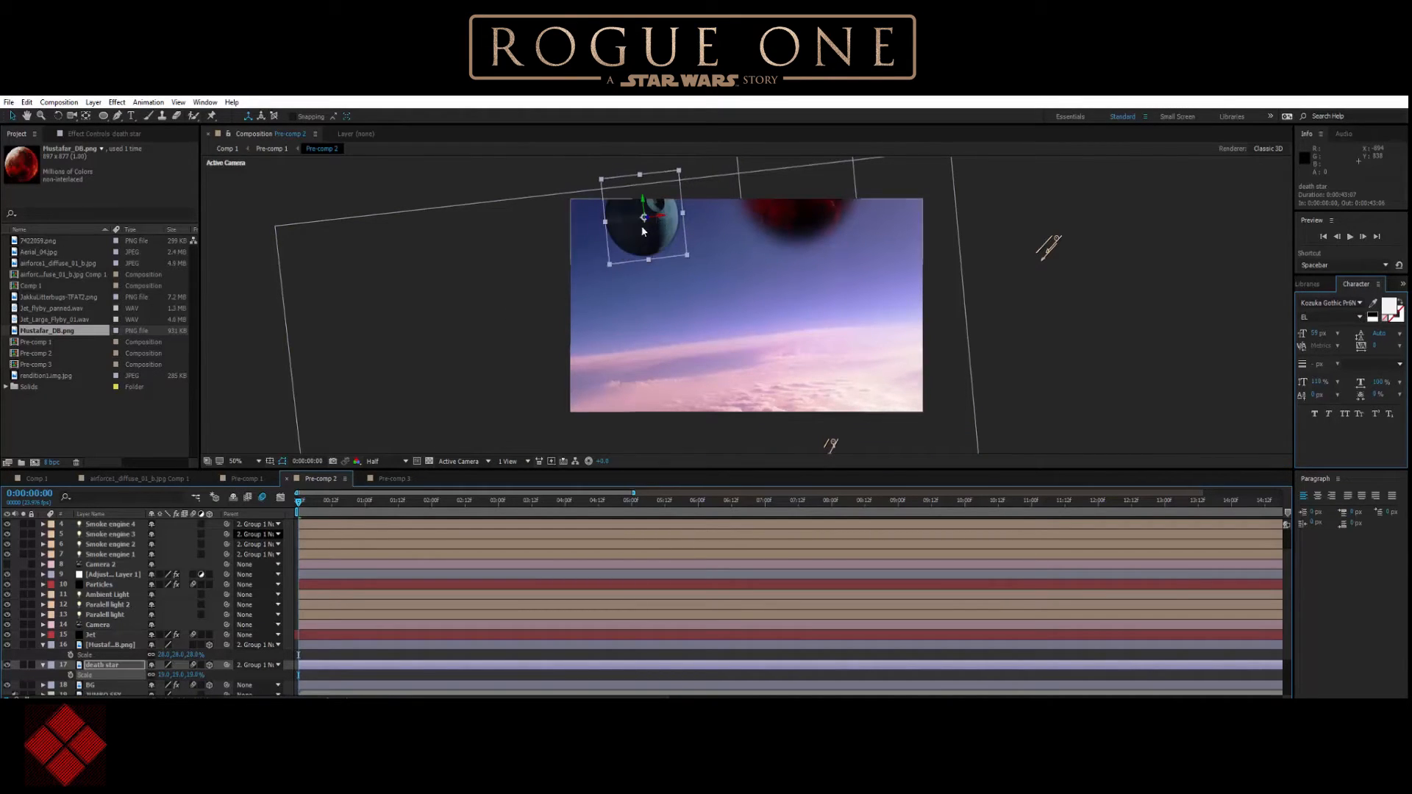
pyautogui.moveTo(660, 219); pyautogui.dragTo(608, 225)
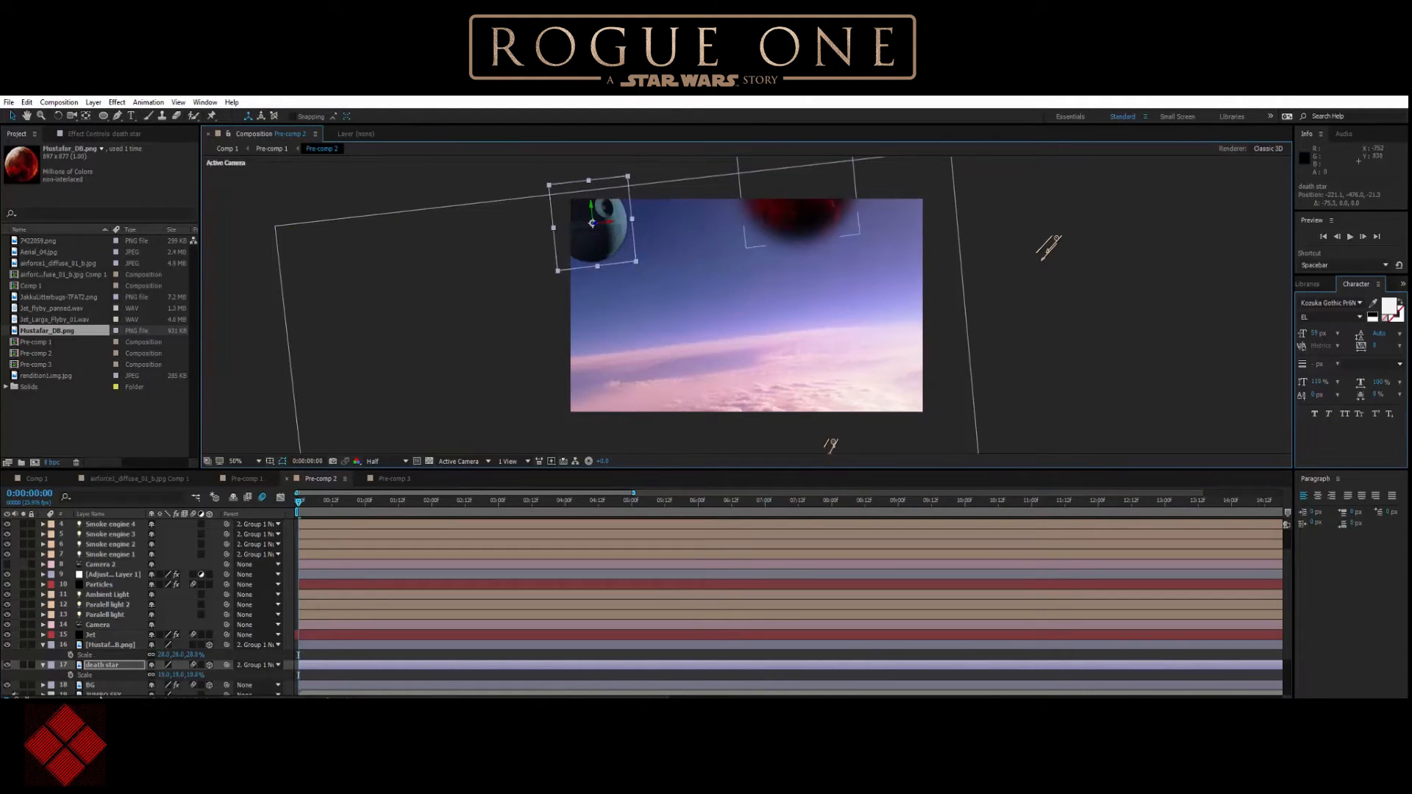
# Apply the Radial Blur effect from the Blur & Sharpen group to the death star layer.
pyautogui.click(108, 665)
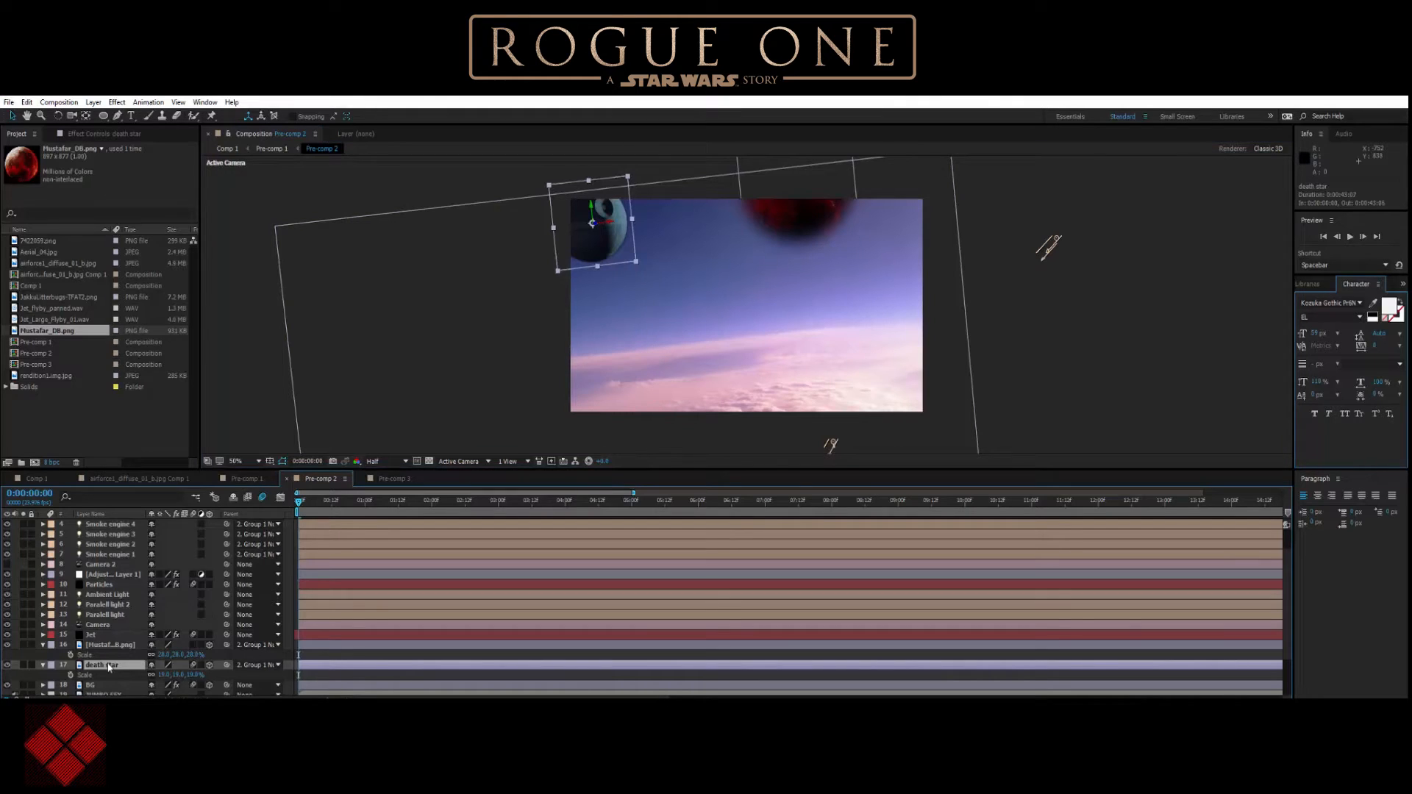
pyautogui.rightClick(109, 665)
pyautogui.moveTo(218, 367)
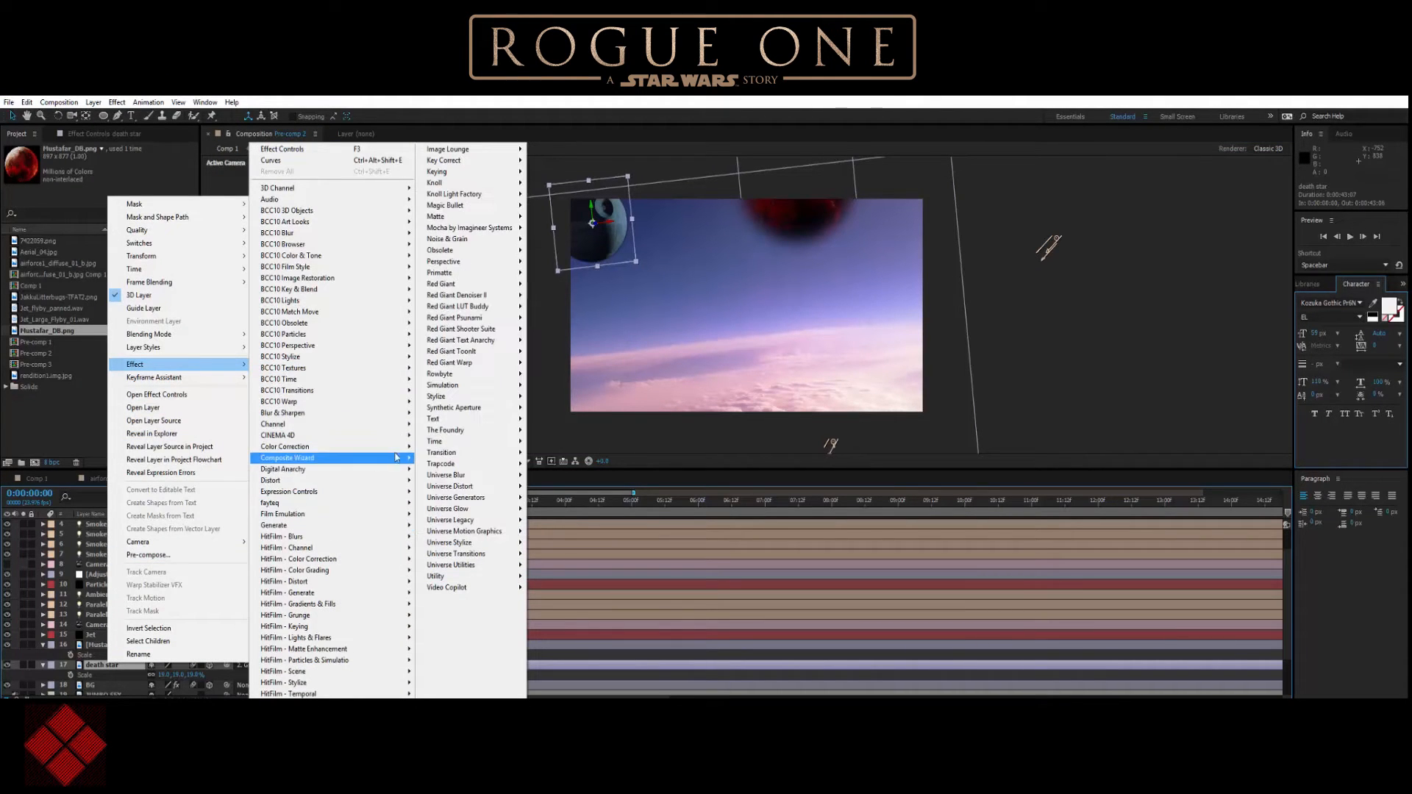
pyautogui.moveTo(386, 447)
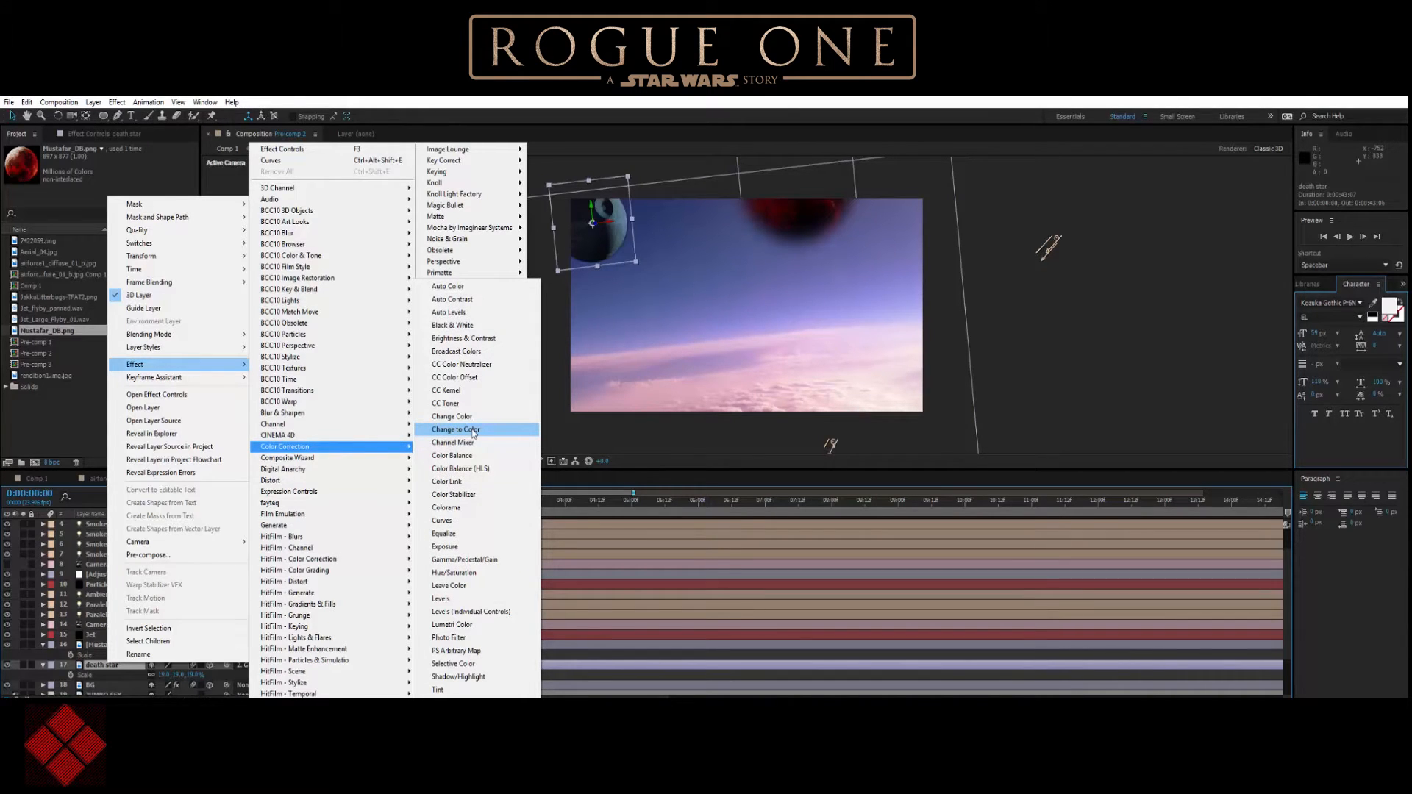
pyautogui.moveTo(406, 418)
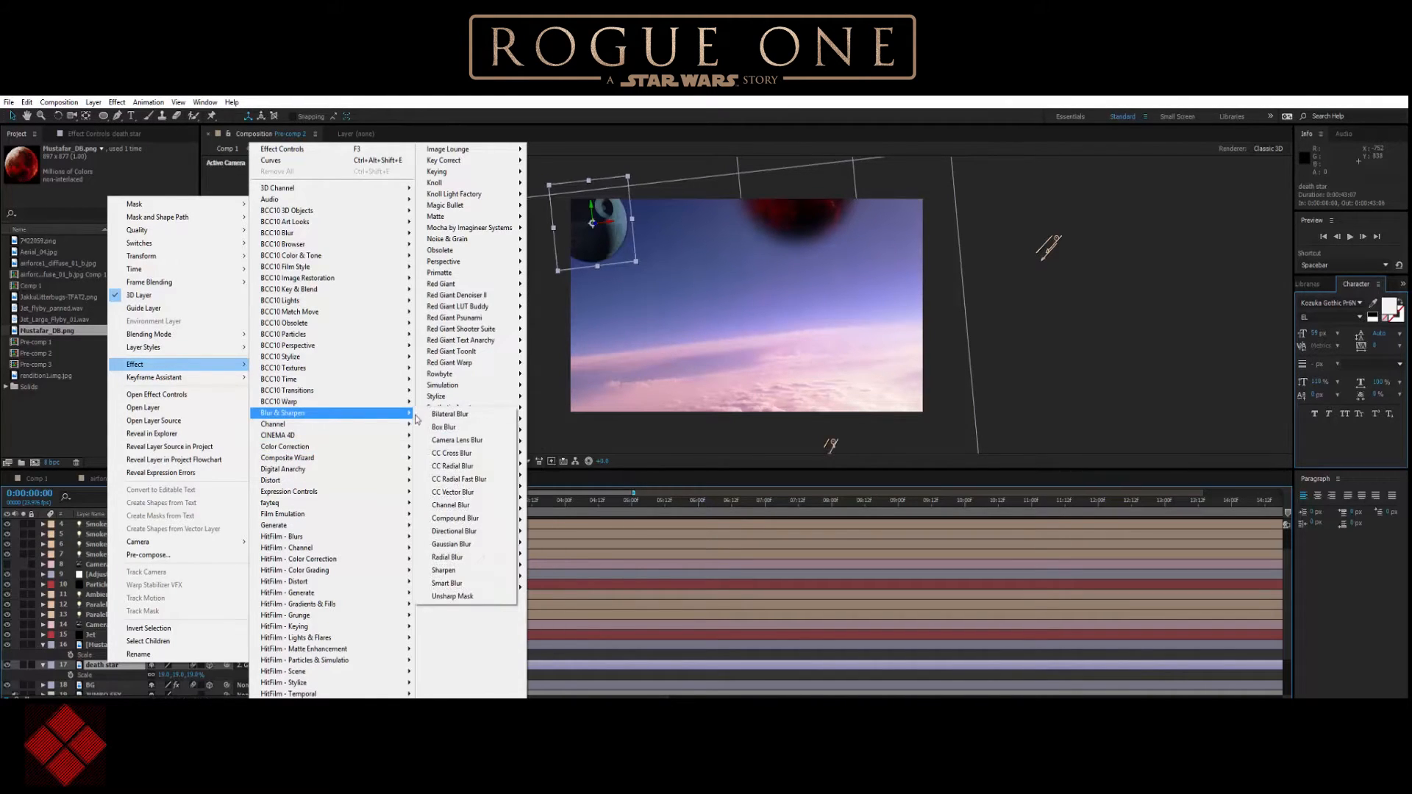
pyautogui.click(437, 557)
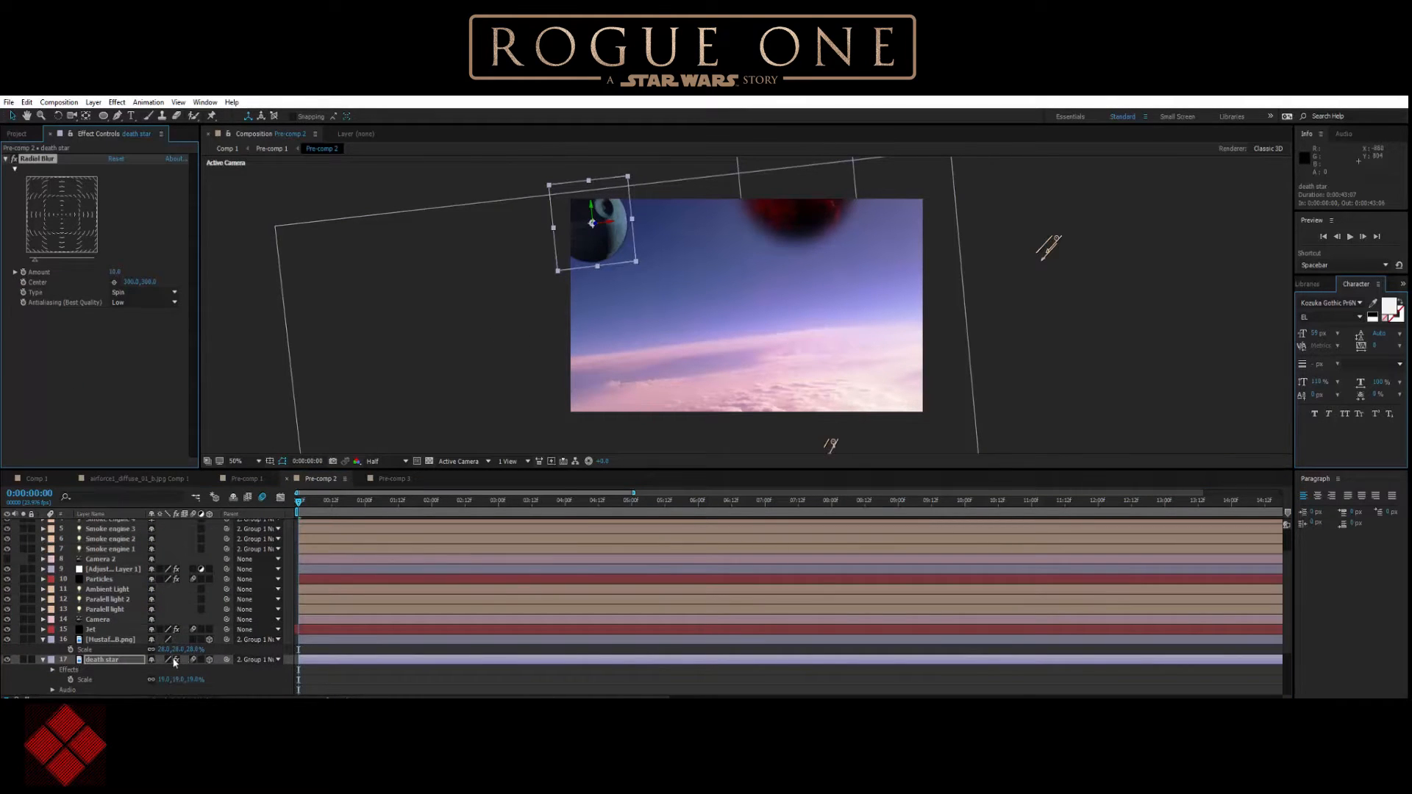
# Shift the death star's Radial Blur centre slightly up and to the right, and raise the blur amount to about 18.
pyautogui.moveTo(60, 218); pyautogui.dragTo(65, 212)
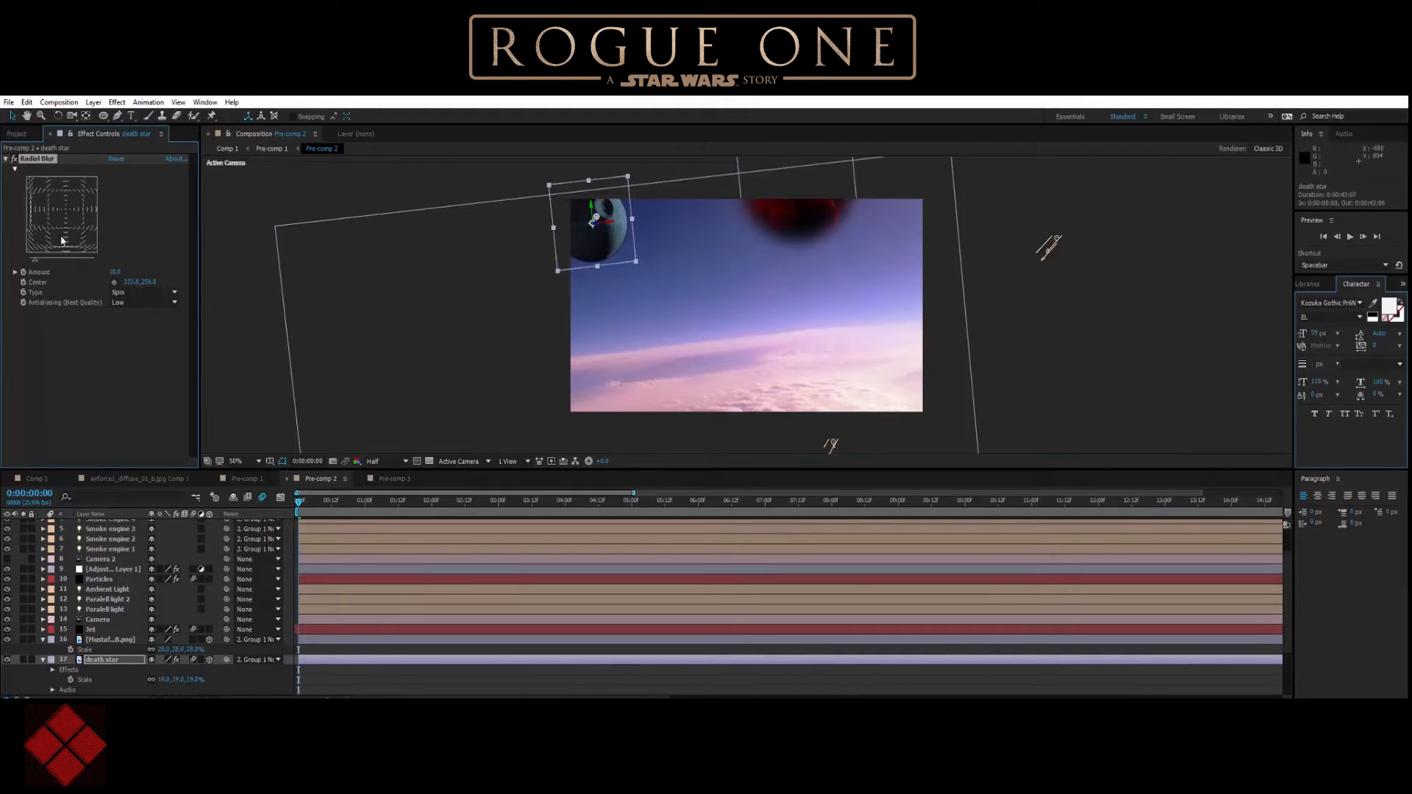
pyautogui.click(14, 272)
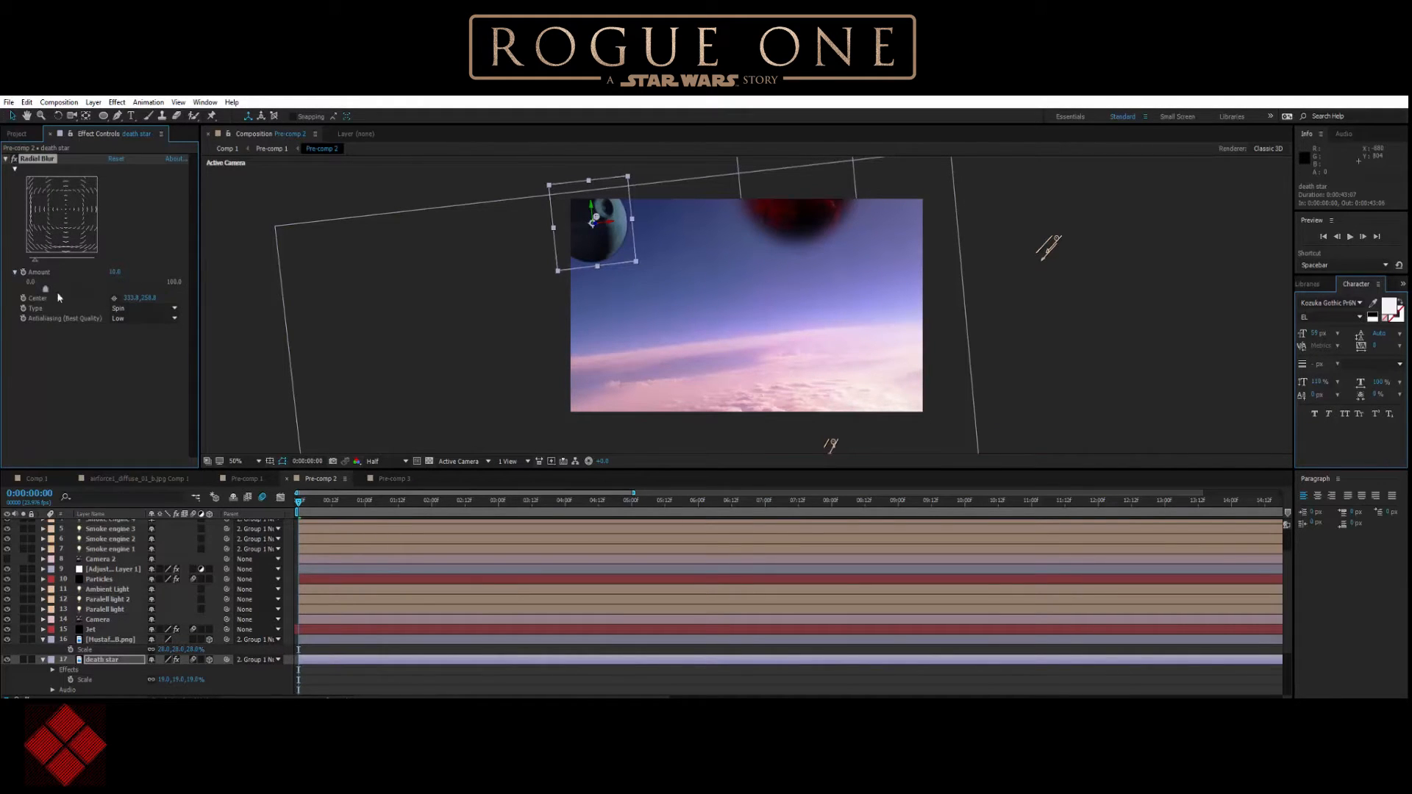
pyautogui.moveTo(50, 290); pyautogui.dragTo(64, 288)
pyautogui.moveTo(59, 288); pyautogui.dragTo(58, 288)
pyautogui.click(418, 209)
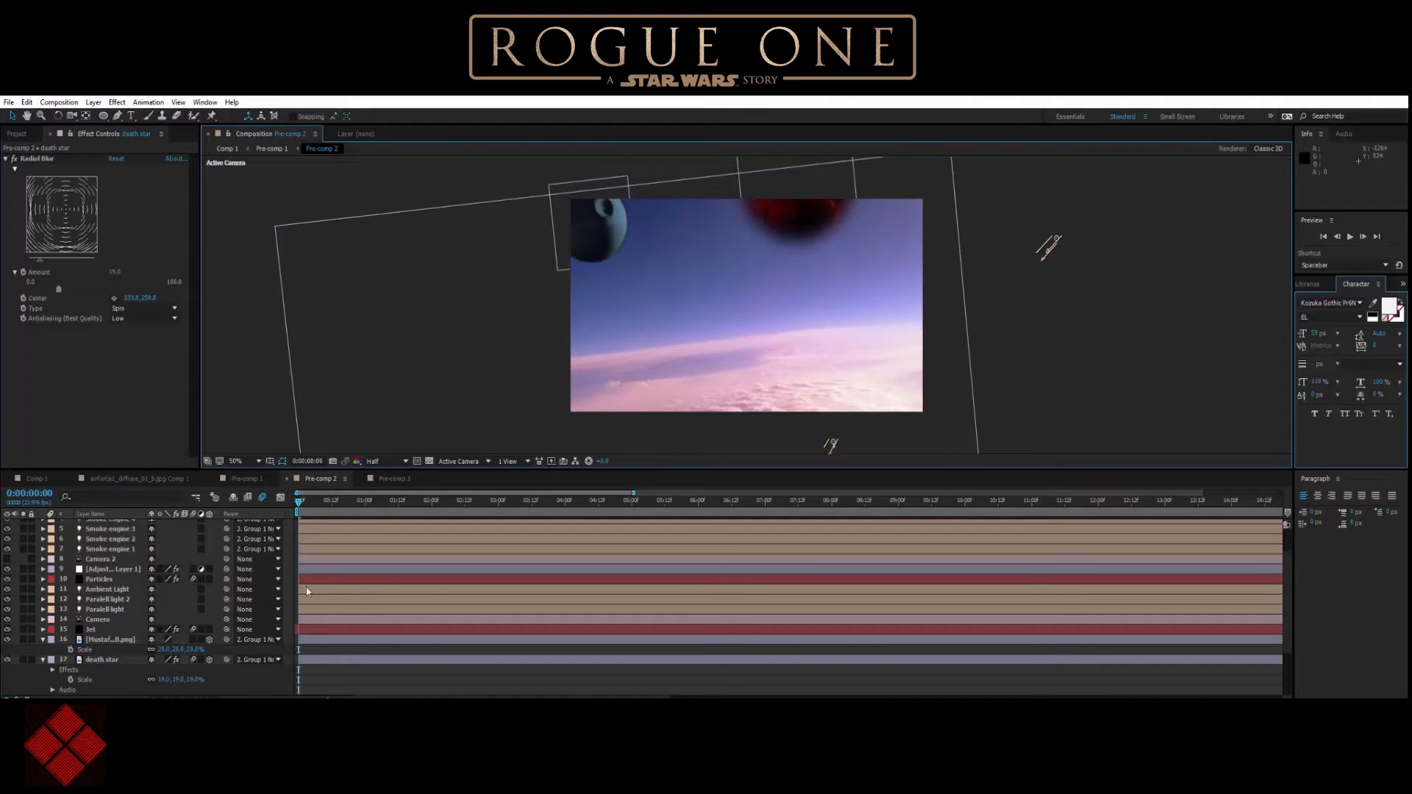
# Collapse the Mustafar and death star layer properties and apply Radial Blur to the Mustafar layer.
pyautogui.click(43, 640)
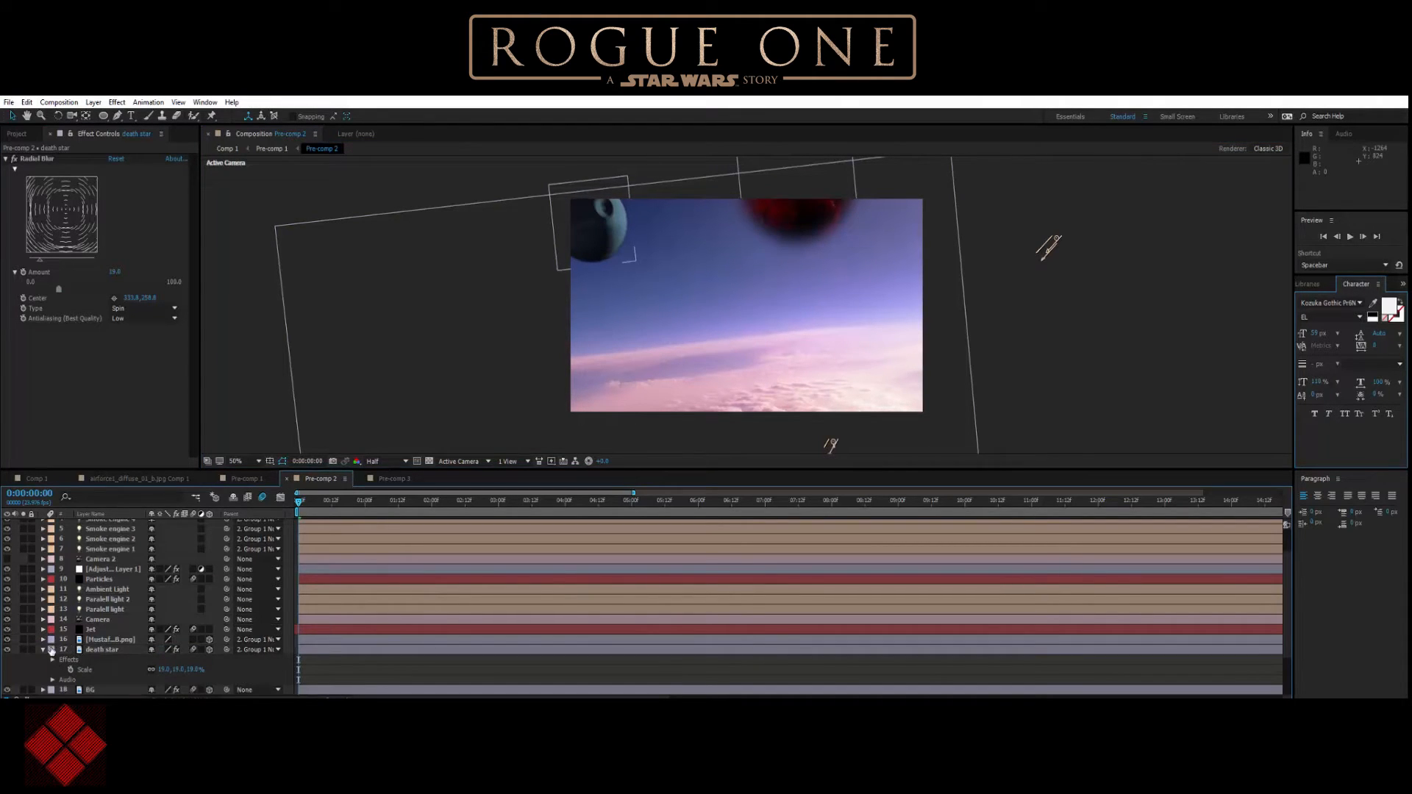
pyautogui.click(43, 651)
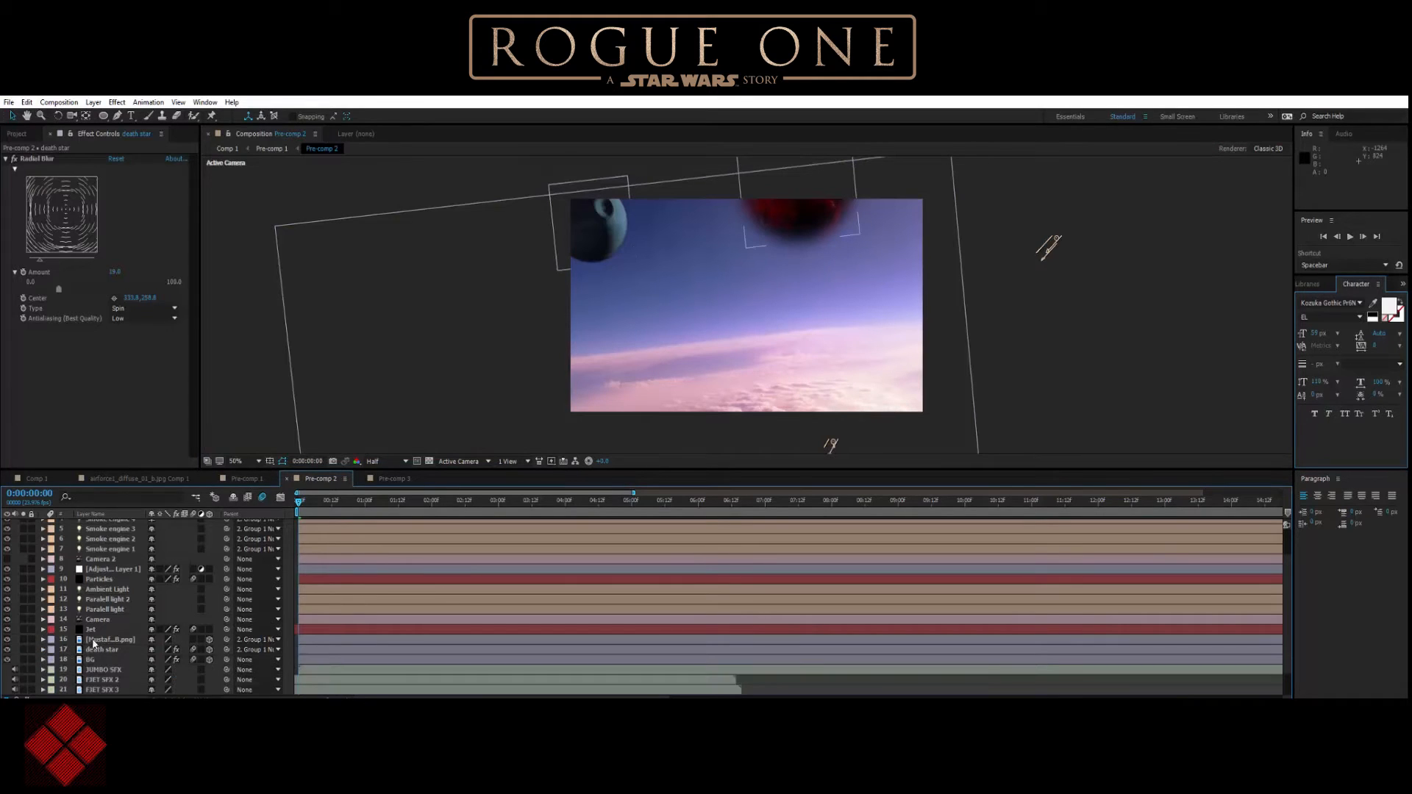
pyautogui.doubleClick(103, 640)
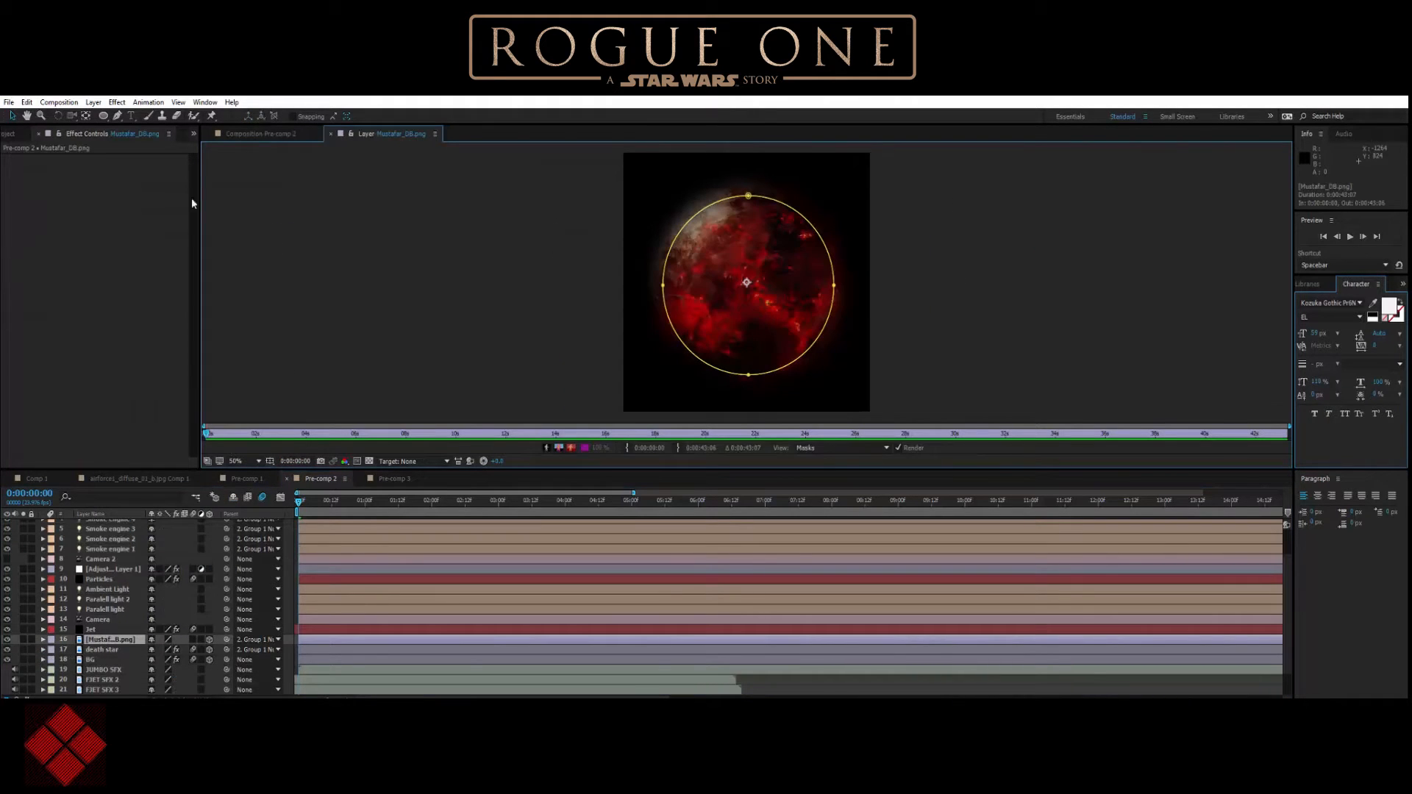
pyautogui.click(261, 135)
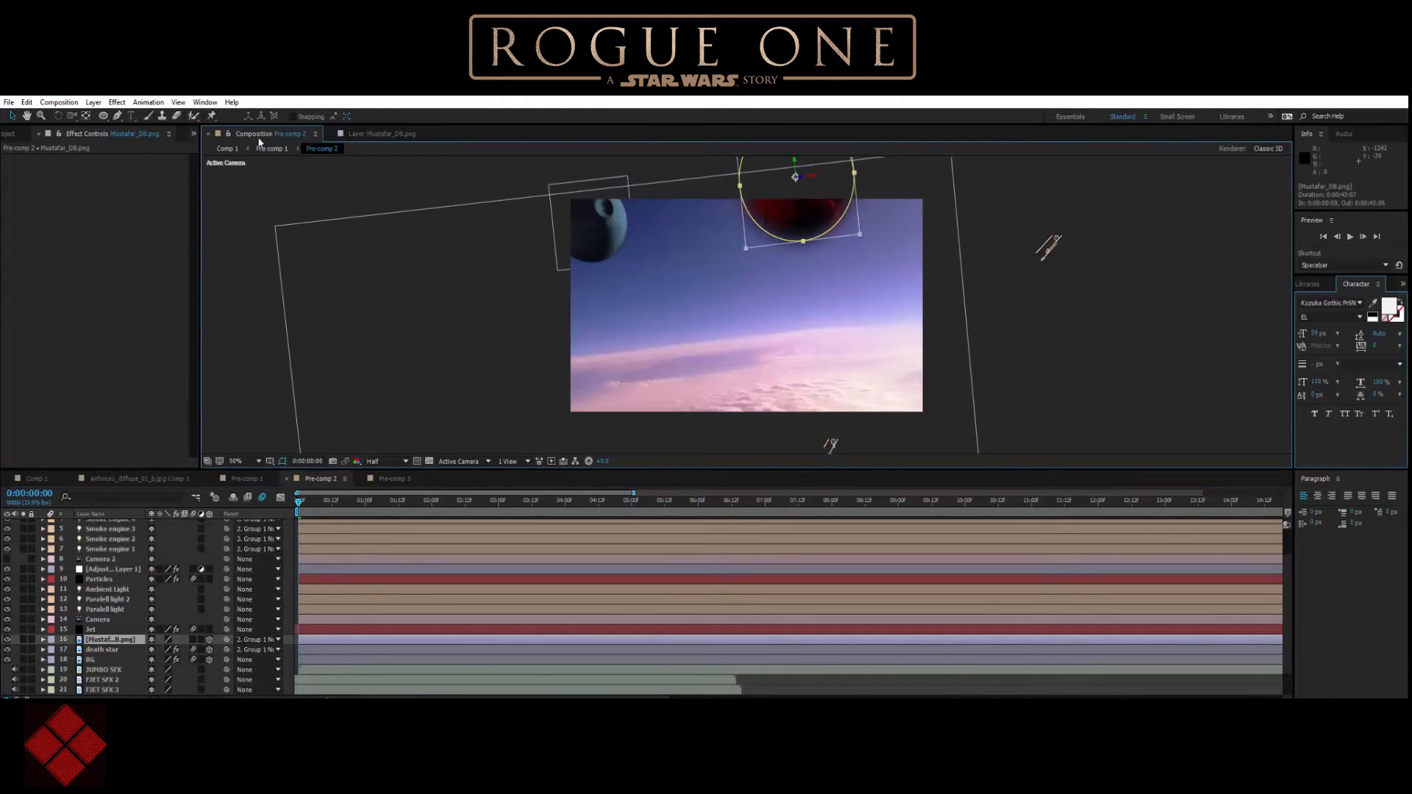
pyautogui.rightClick(114, 645)
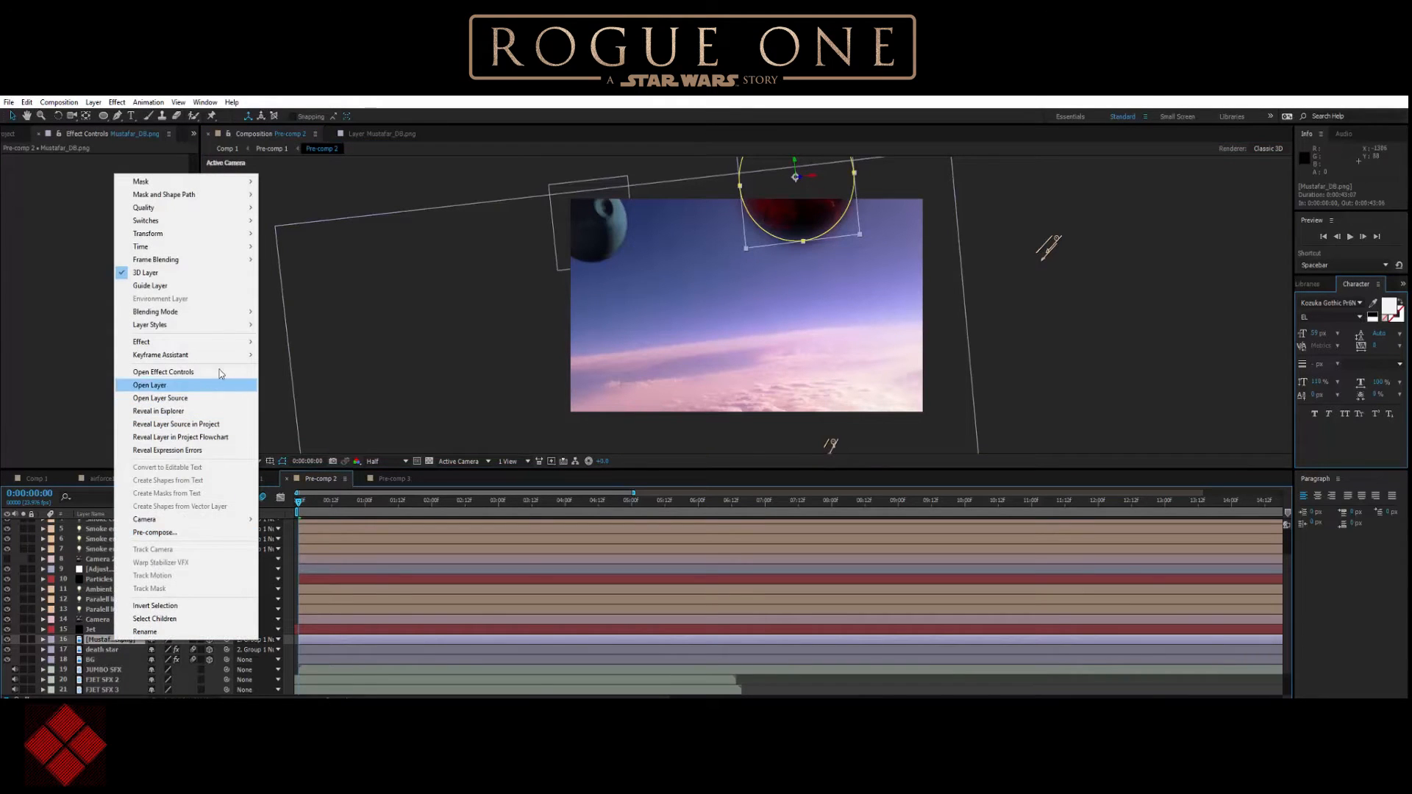
pyautogui.moveTo(405, 407)
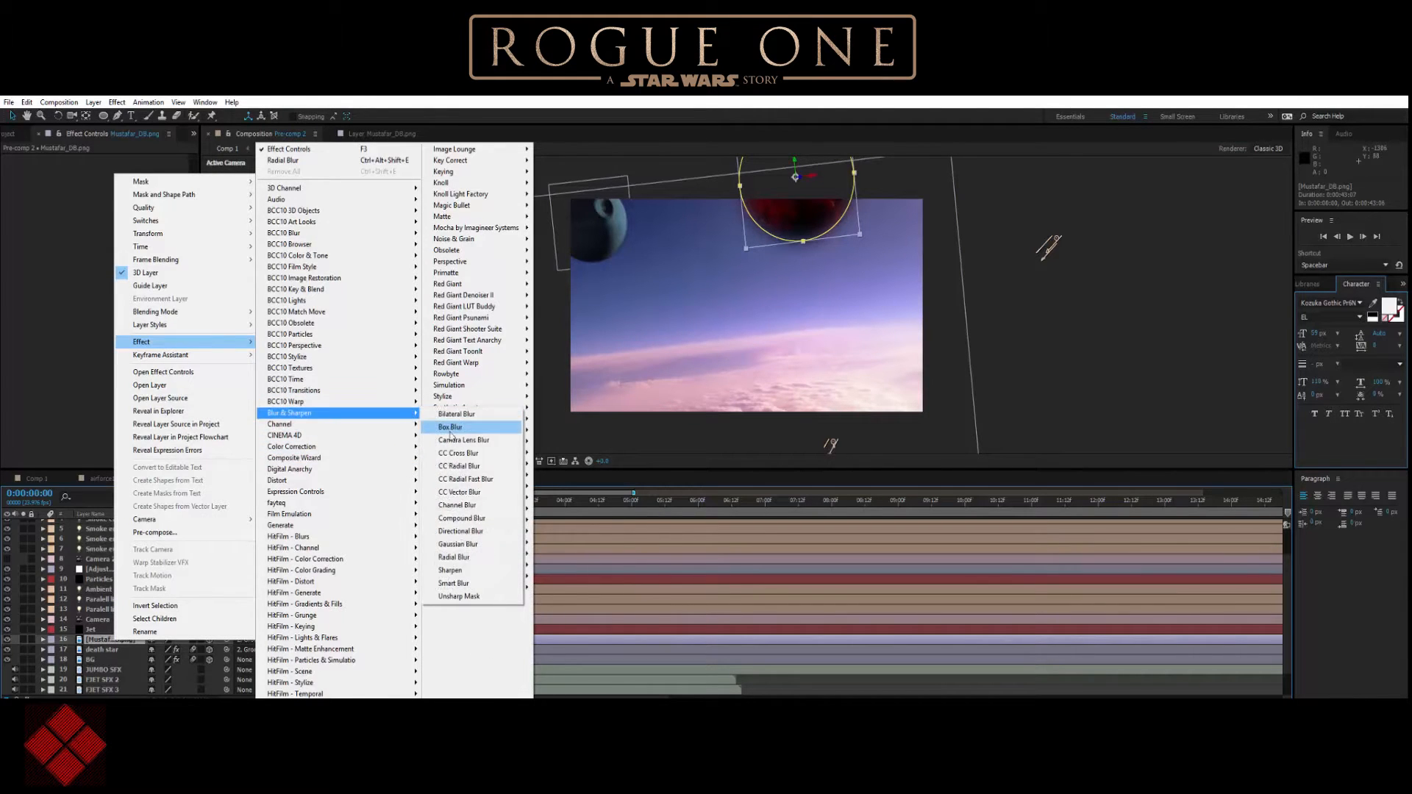
pyautogui.click(458, 557)
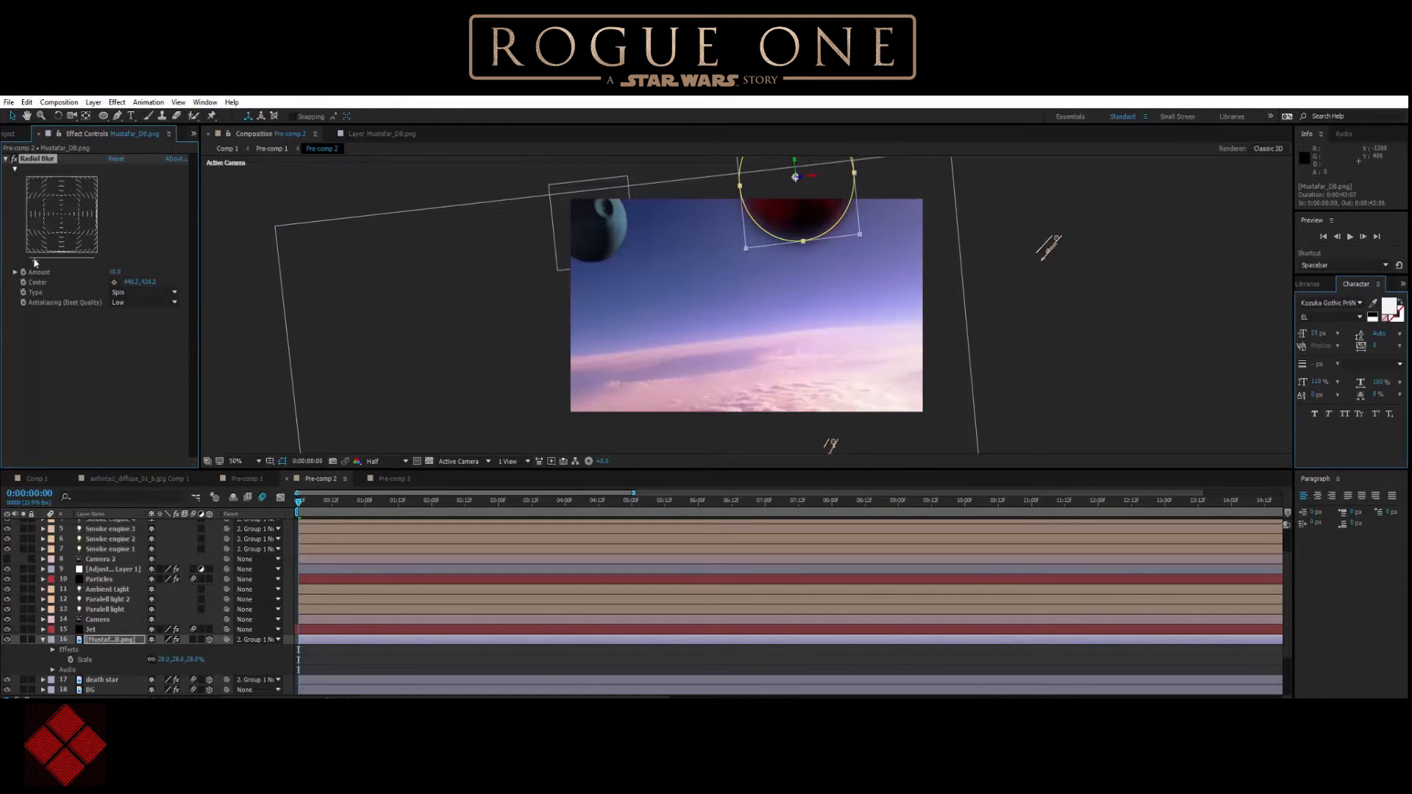
# Raise the Mustafar planet's Radial Blur amount to about 16, collapse the layer and scrub the first frames.
pyautogui.moveTo(35, 258); pyautogui.dragTo(38, 258)
pyautogui.click(445, 191)
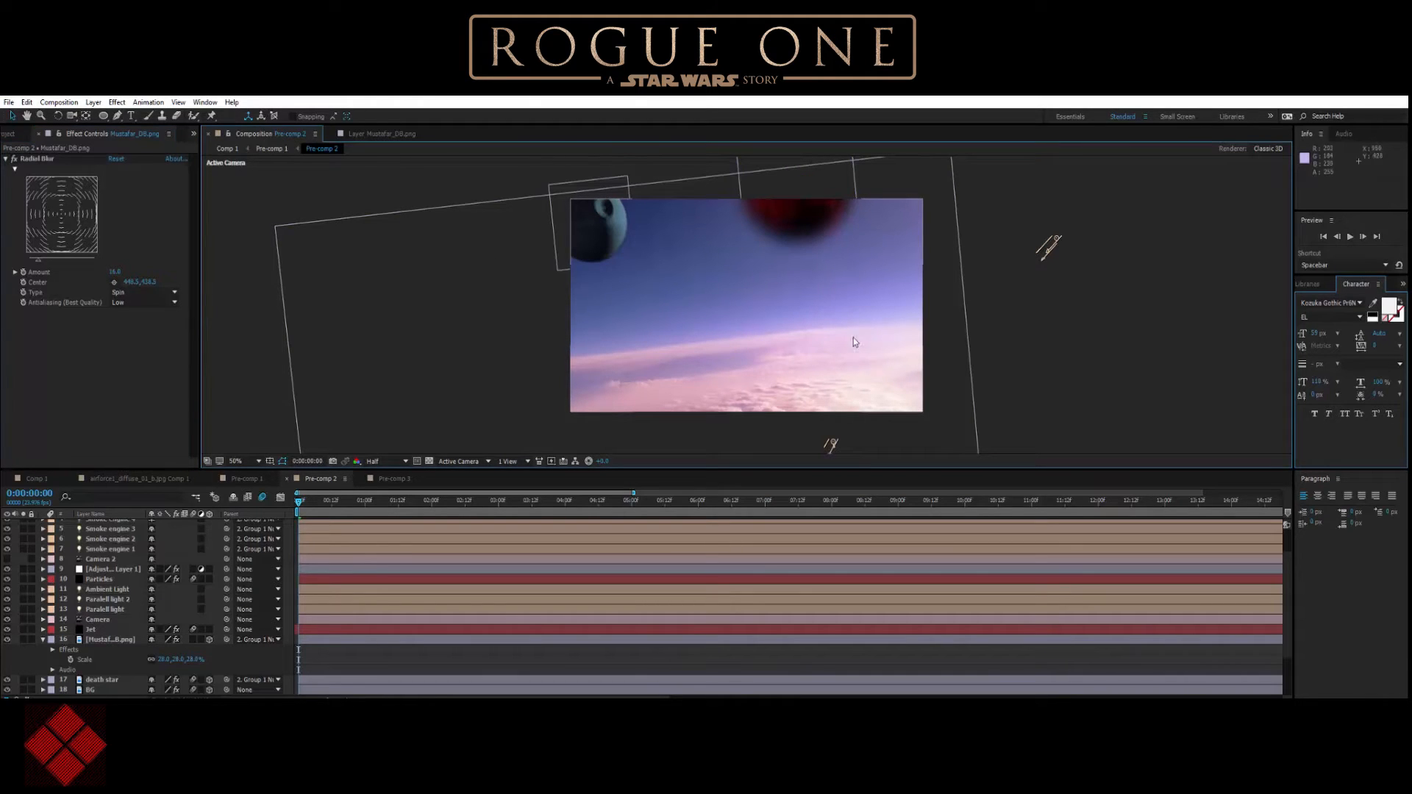
pyautogui.click(42, 640)
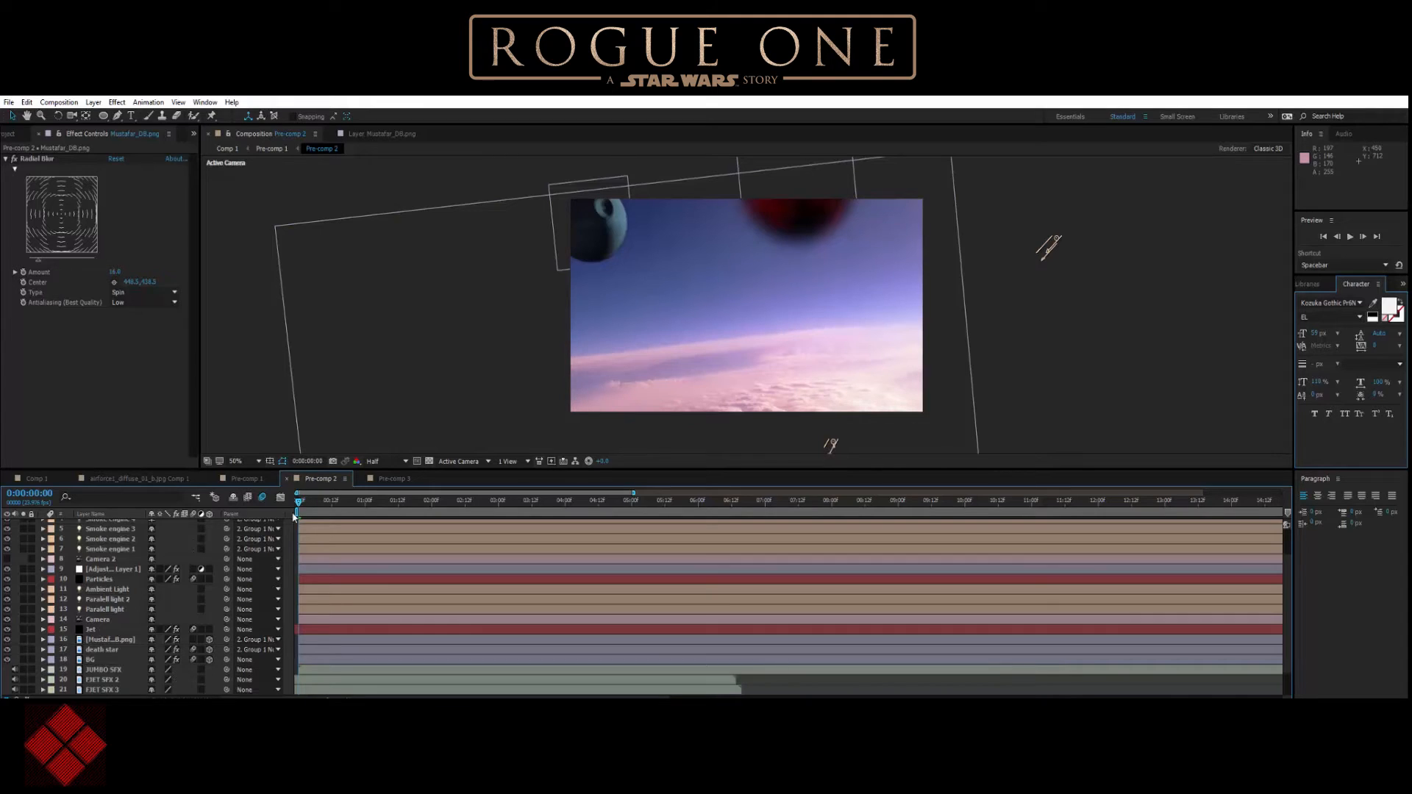
pyautogui.moveTo(303, 501)
pyautogui.mouseDown()
pyautogui.moveTo(326, 510)
pyautogui.moveTo(302, 510)
pyautogui.mouseUp()
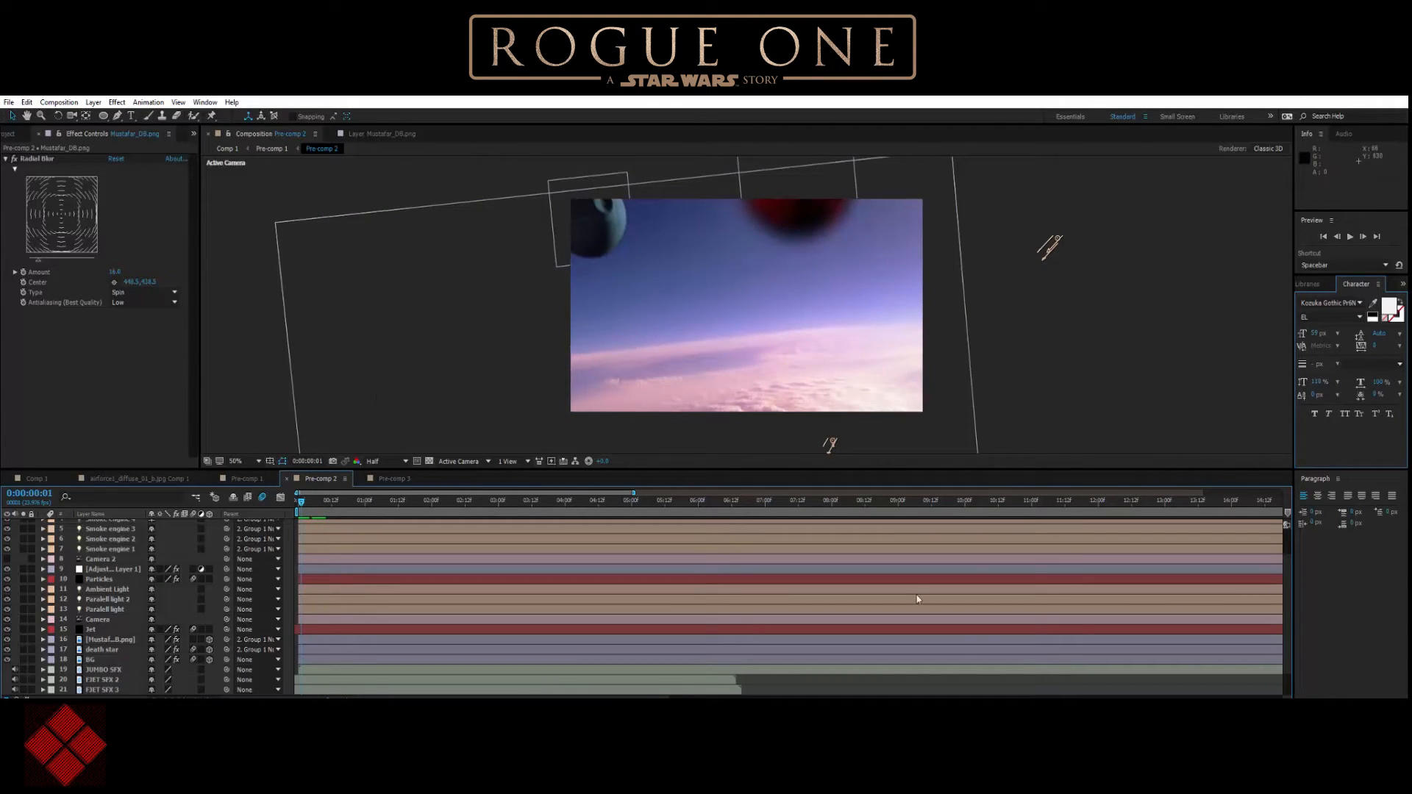
# Switch to the Chrome browser and run a Google image search for "starwars planet backdrop".
pyautogui.hotkey('alt', 'Tab')
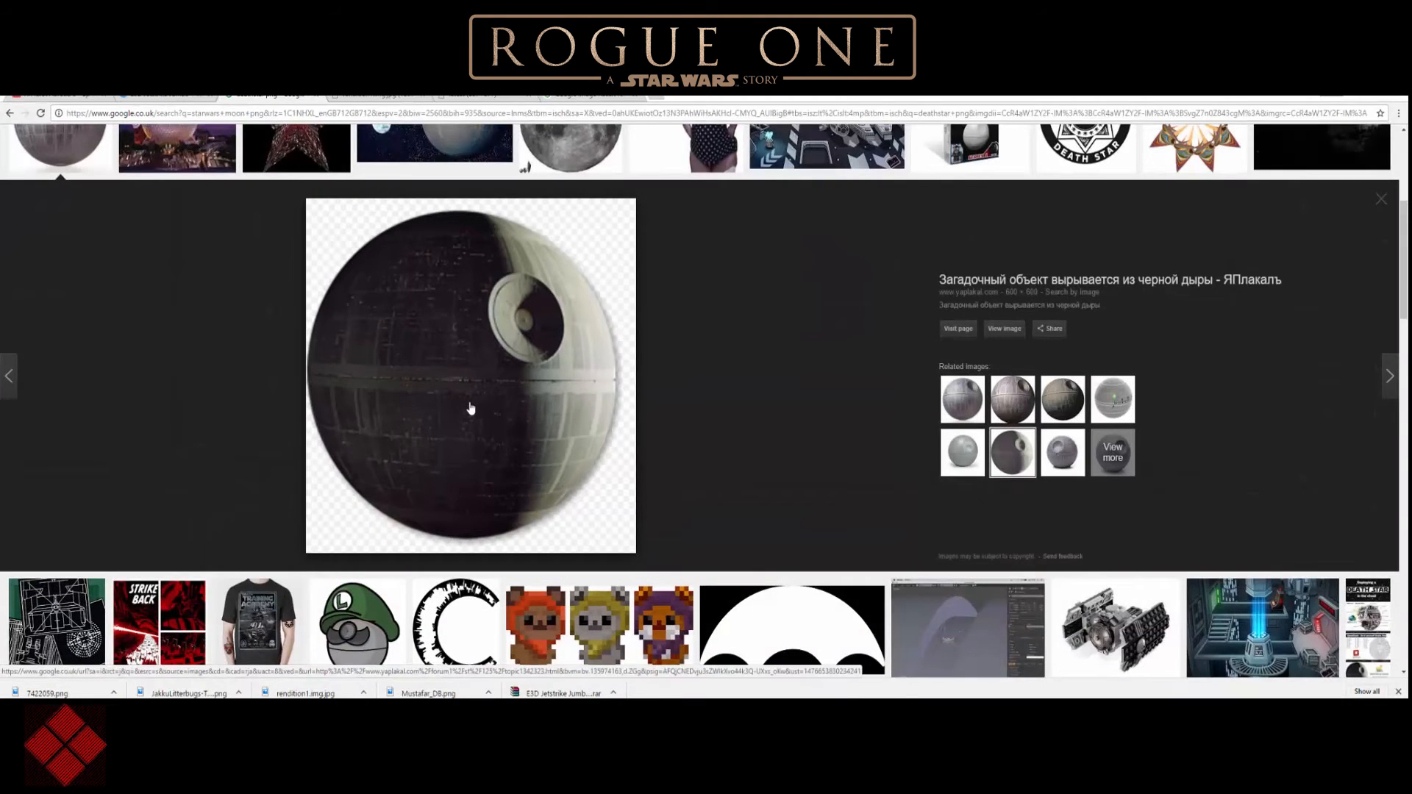
pyautogui.scroll(5, 473, 409)
pyautogui.moveTo(138, 143); pyautogui.dragTo(79, 133)
pyautogui.write('starwars ')
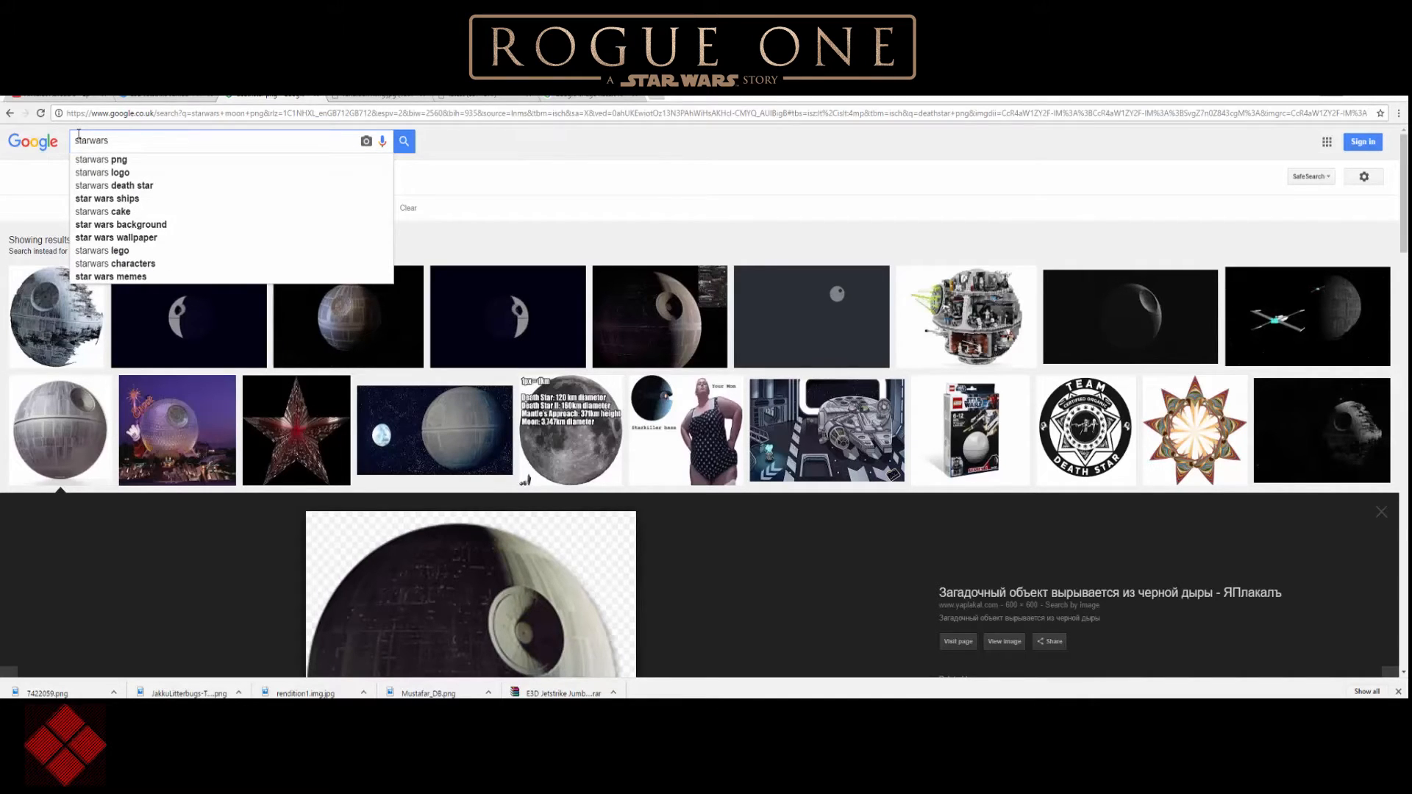
pyautogui.write('planet')
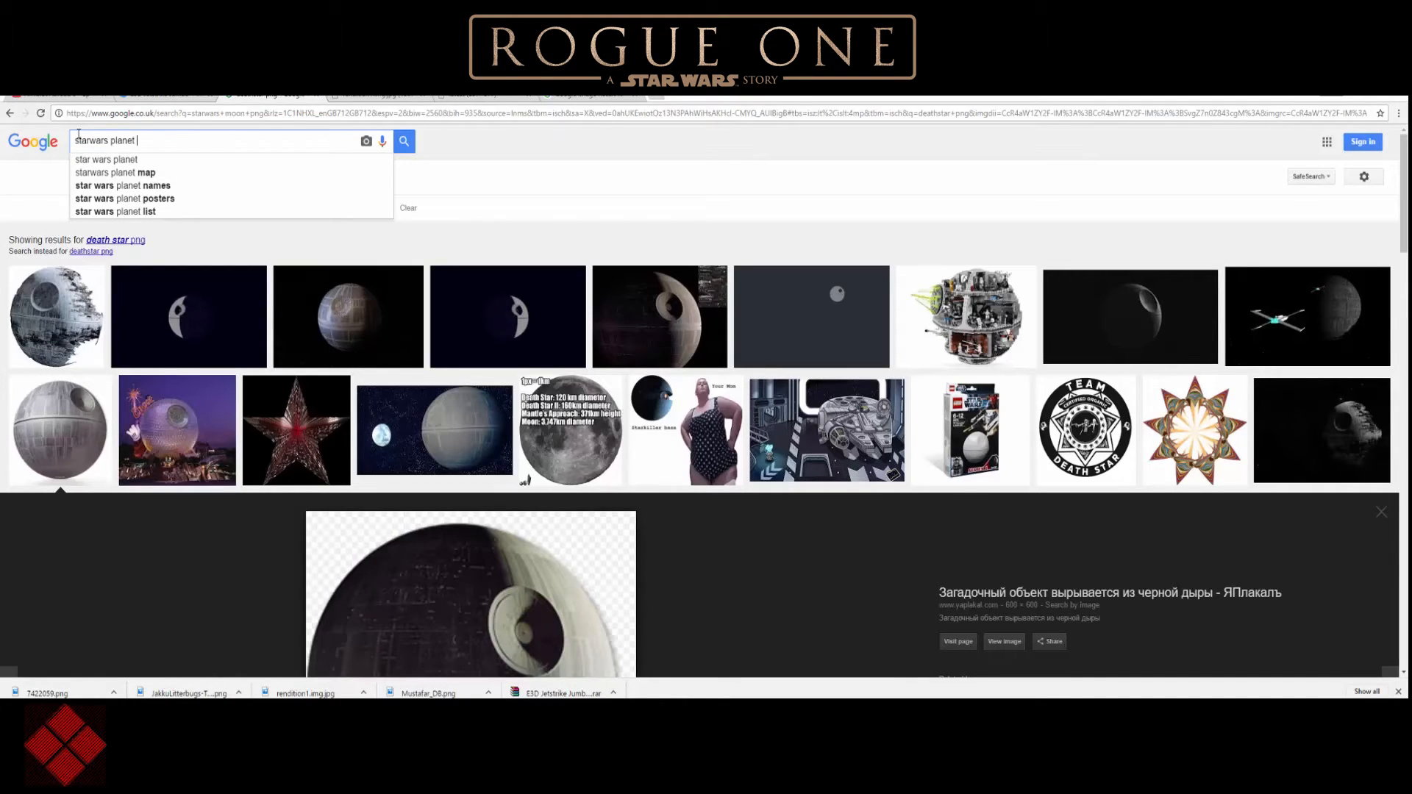
pyautogui.write(' backdrop')
pyautogui.press('Return')
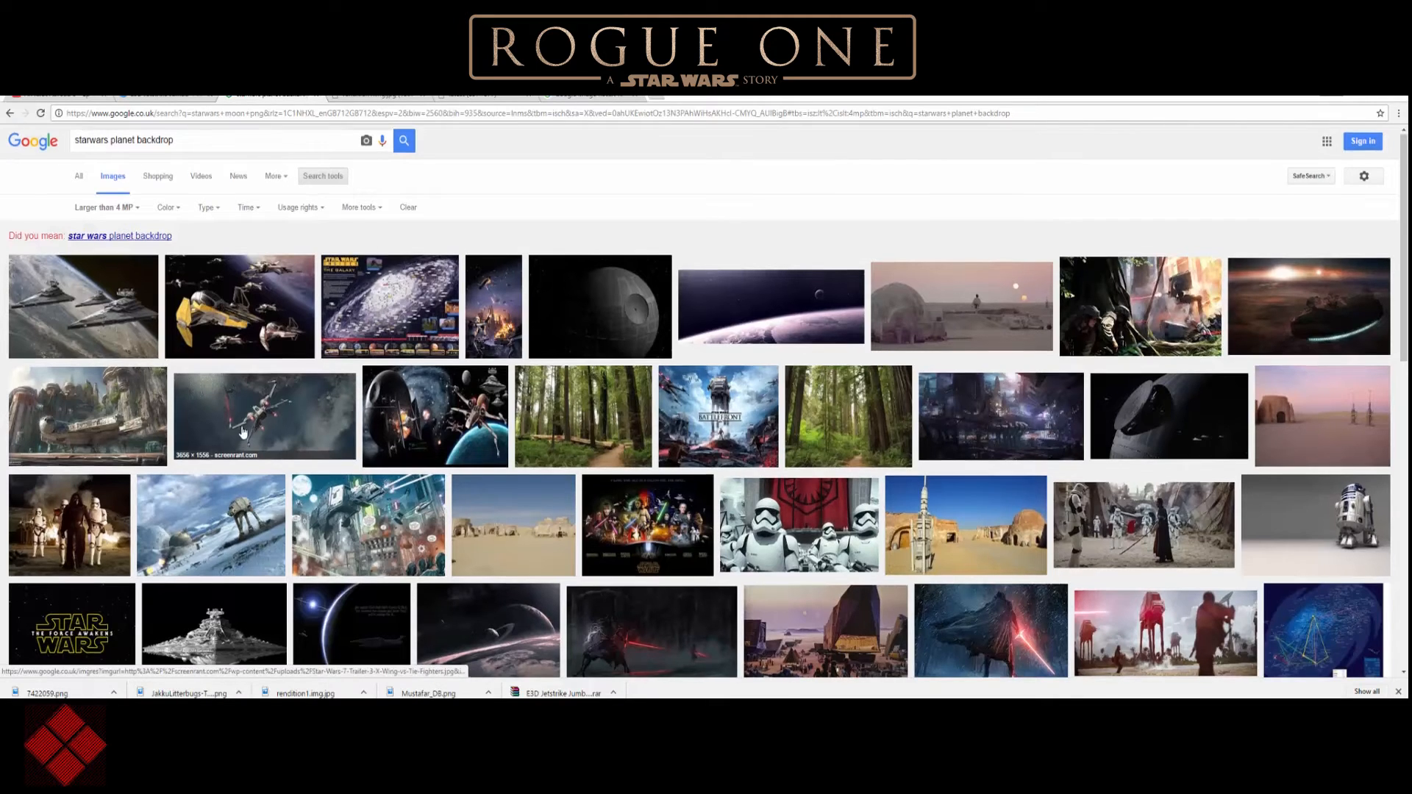
# Open the full-size 3840 × 2400 ringed-planet backdrop from the image results and save it to the Desktop.
pyautogui.scroll(-3, 243, 433)
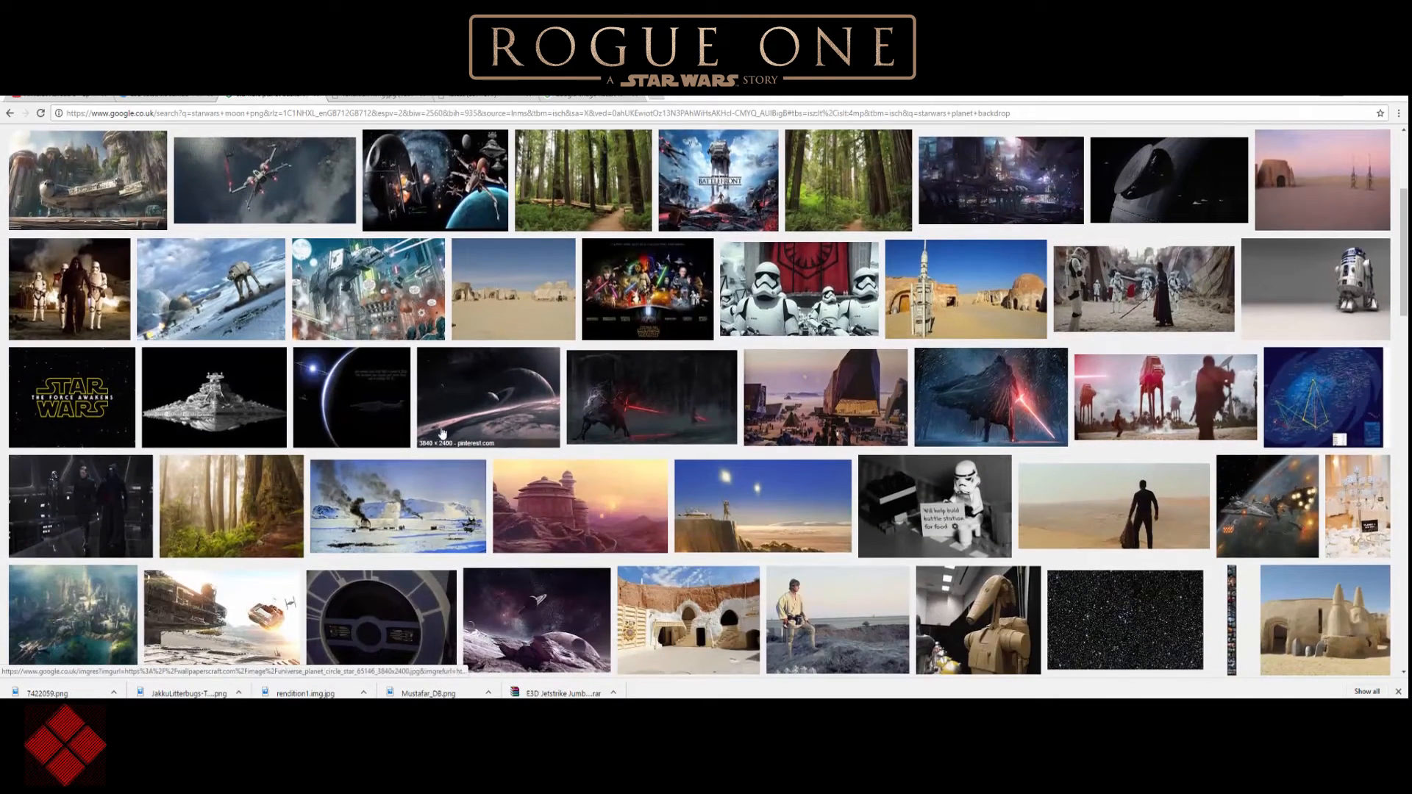
pyautogui.click(418, 441)
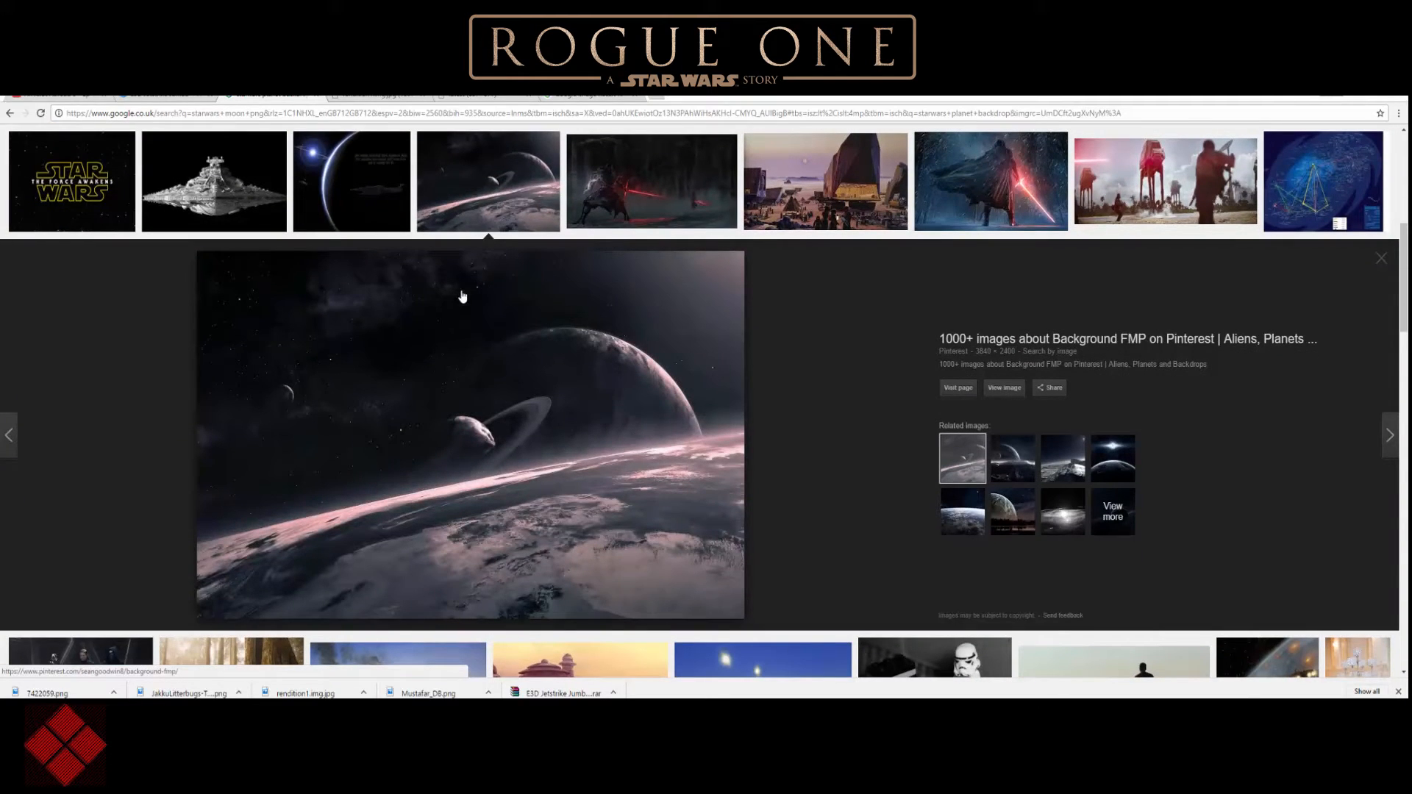
pyautogui.click(1005, 388)
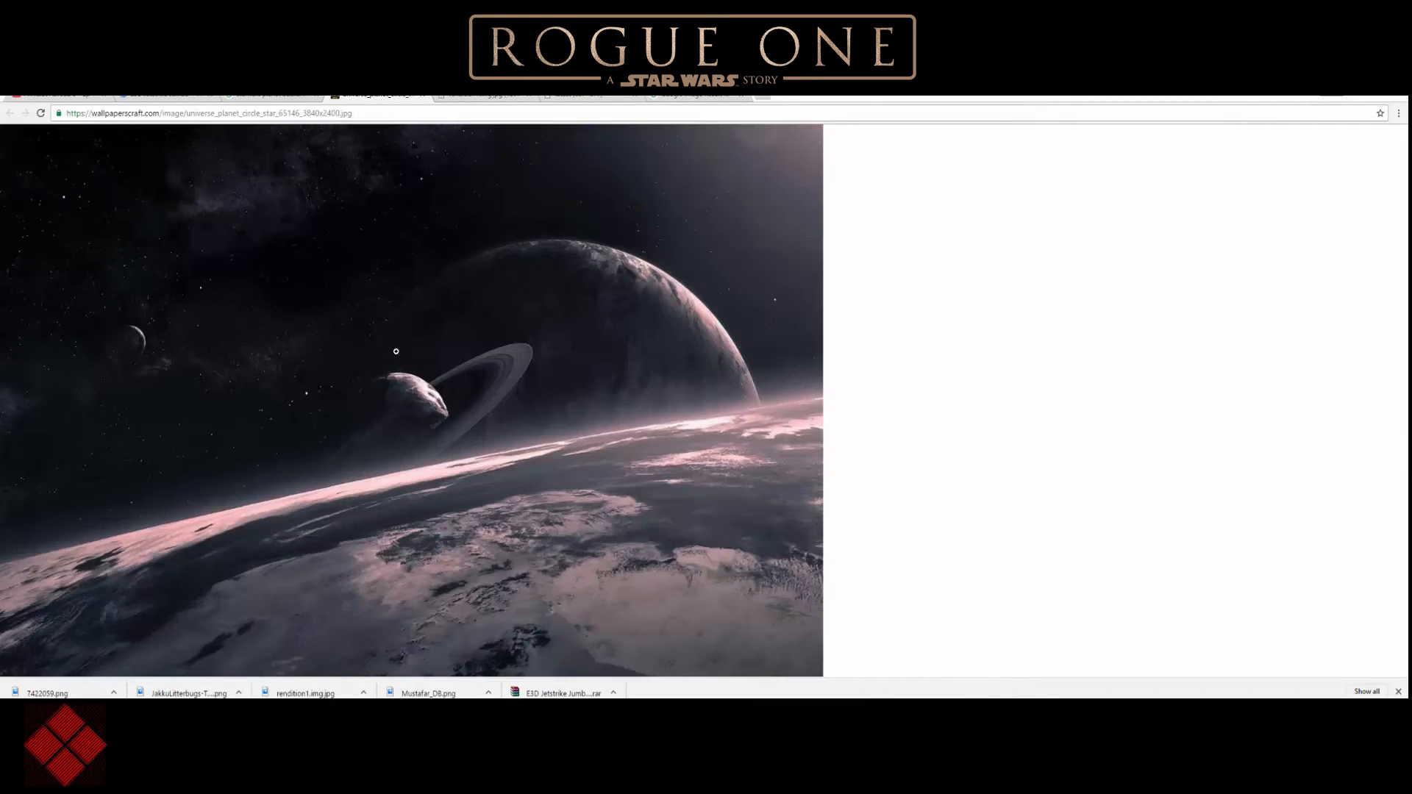
pyautogui.rightClick(247, 335)
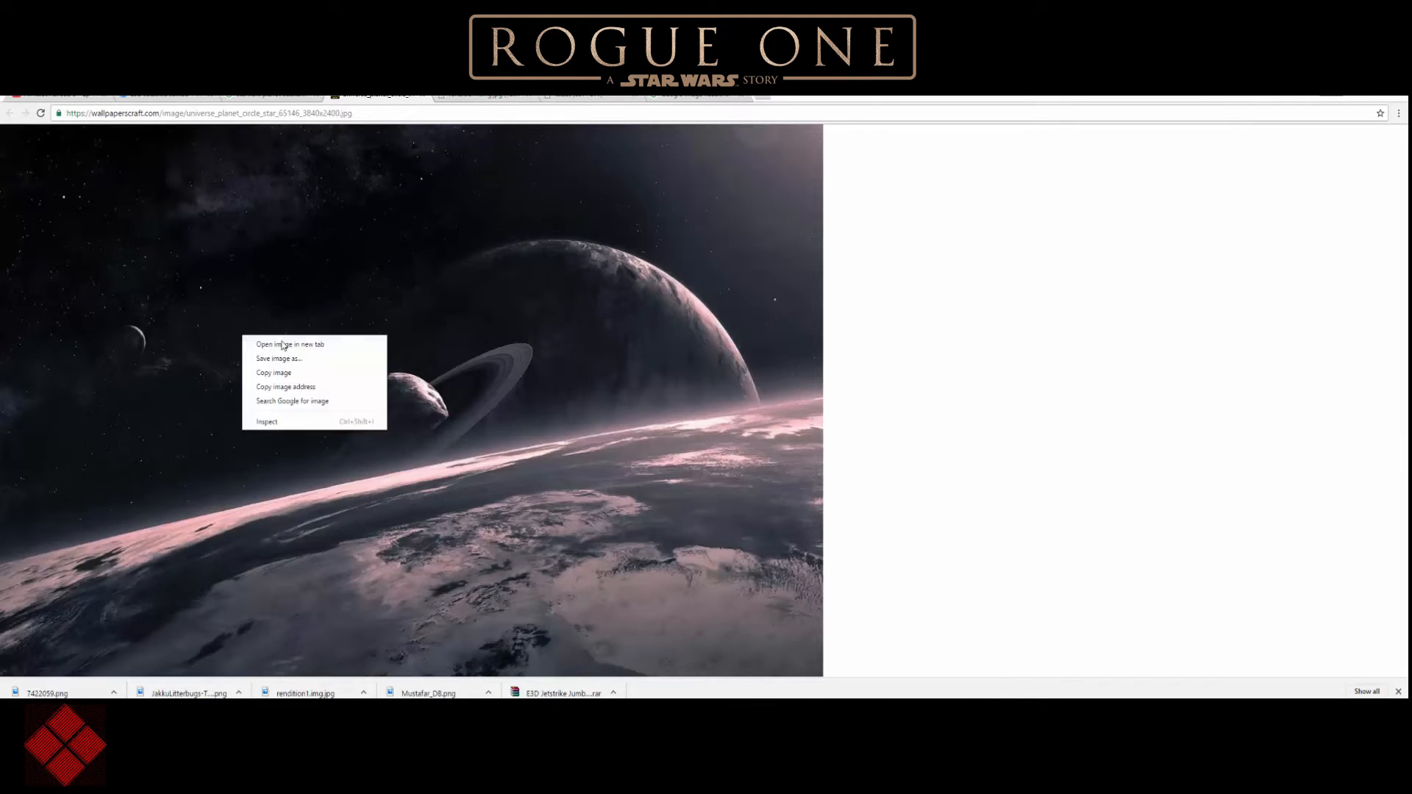
pyautogui.click(309, 361)
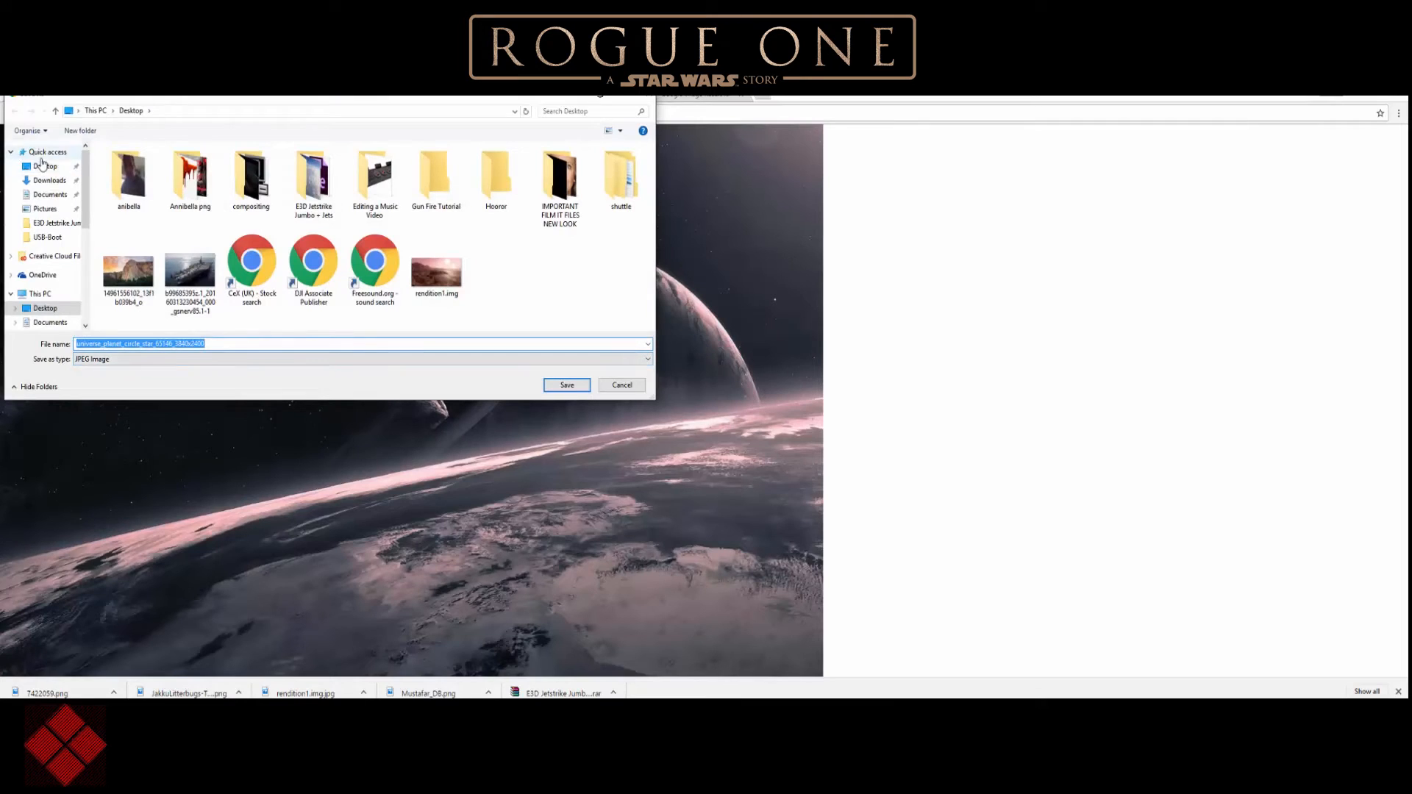
pyautogui.click(42, 167)
pyautogui.click(551, 390)
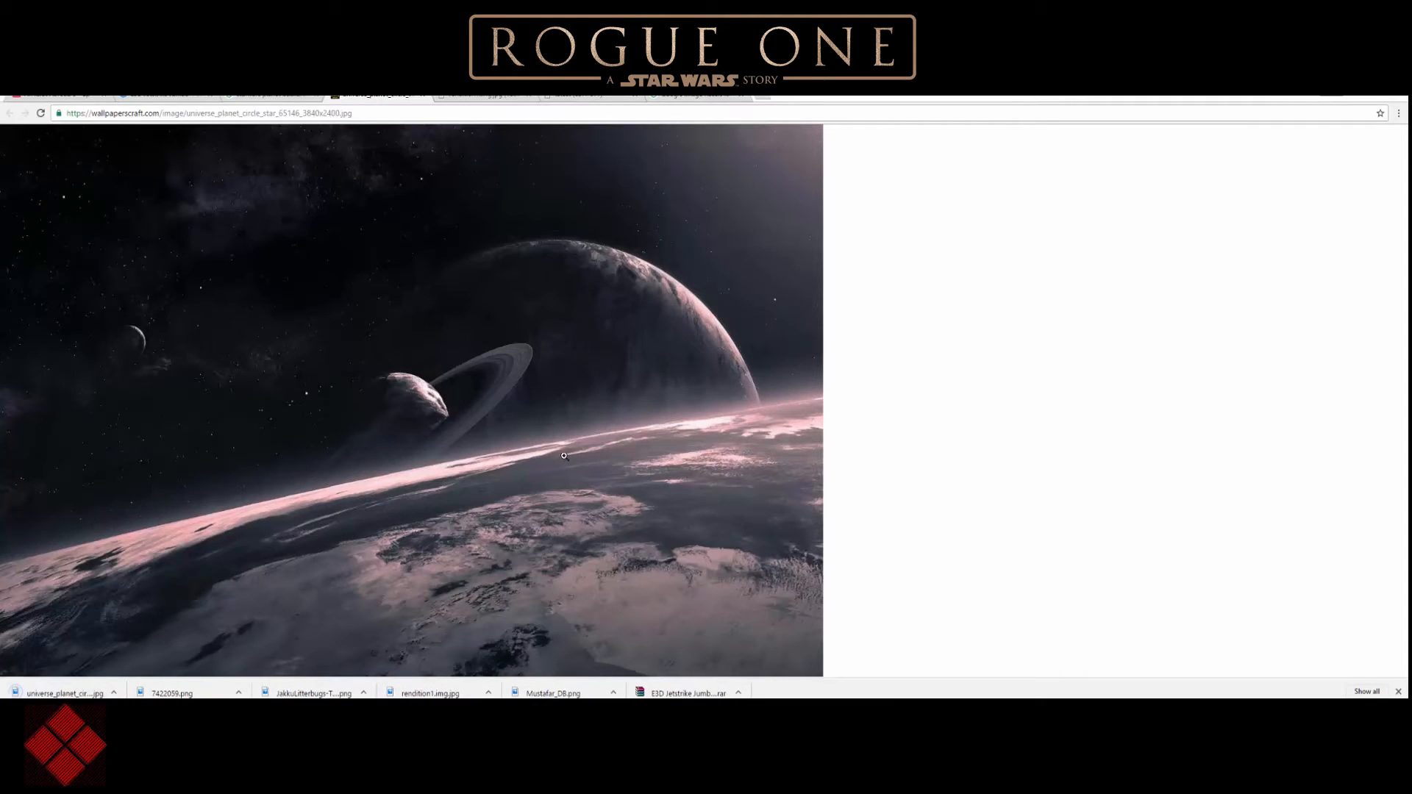
# Switch back to After Effects and import the saved ringed-planet JPEG from the Desktop into the project.
pyautogui.click(1355, 96)
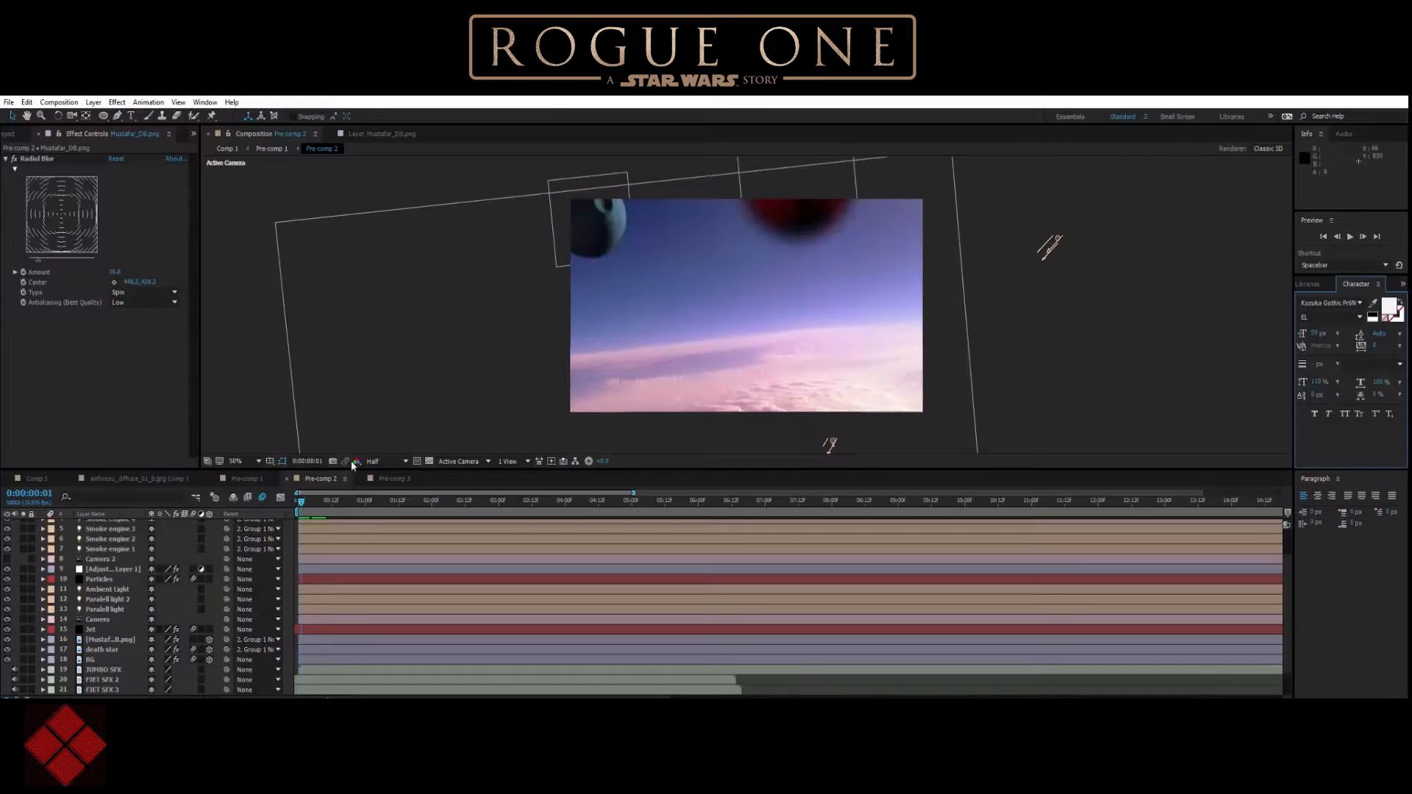
pyautogui.scroll(3, 98, 675)
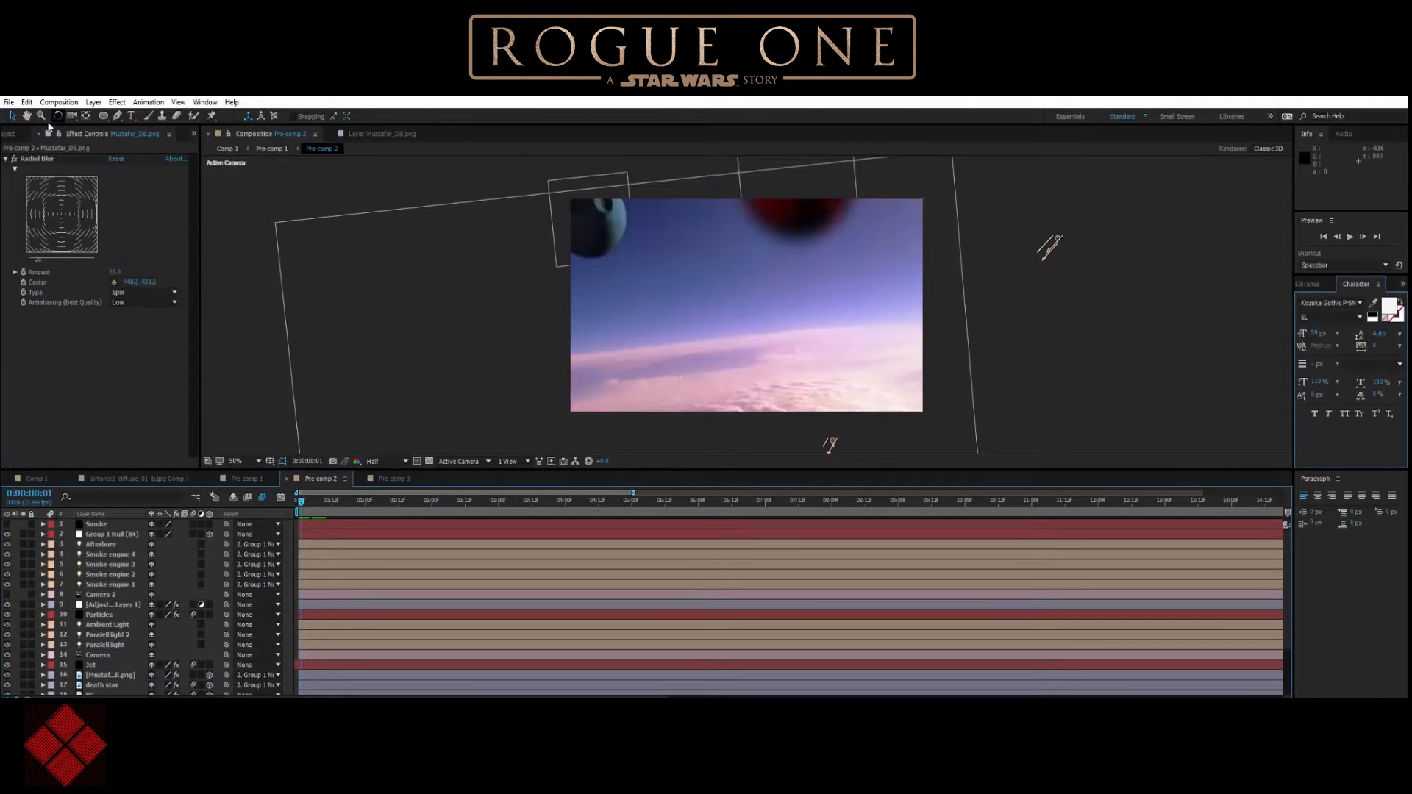
pyautogui.click(10, 134)
pyautogui.click(9, 102)
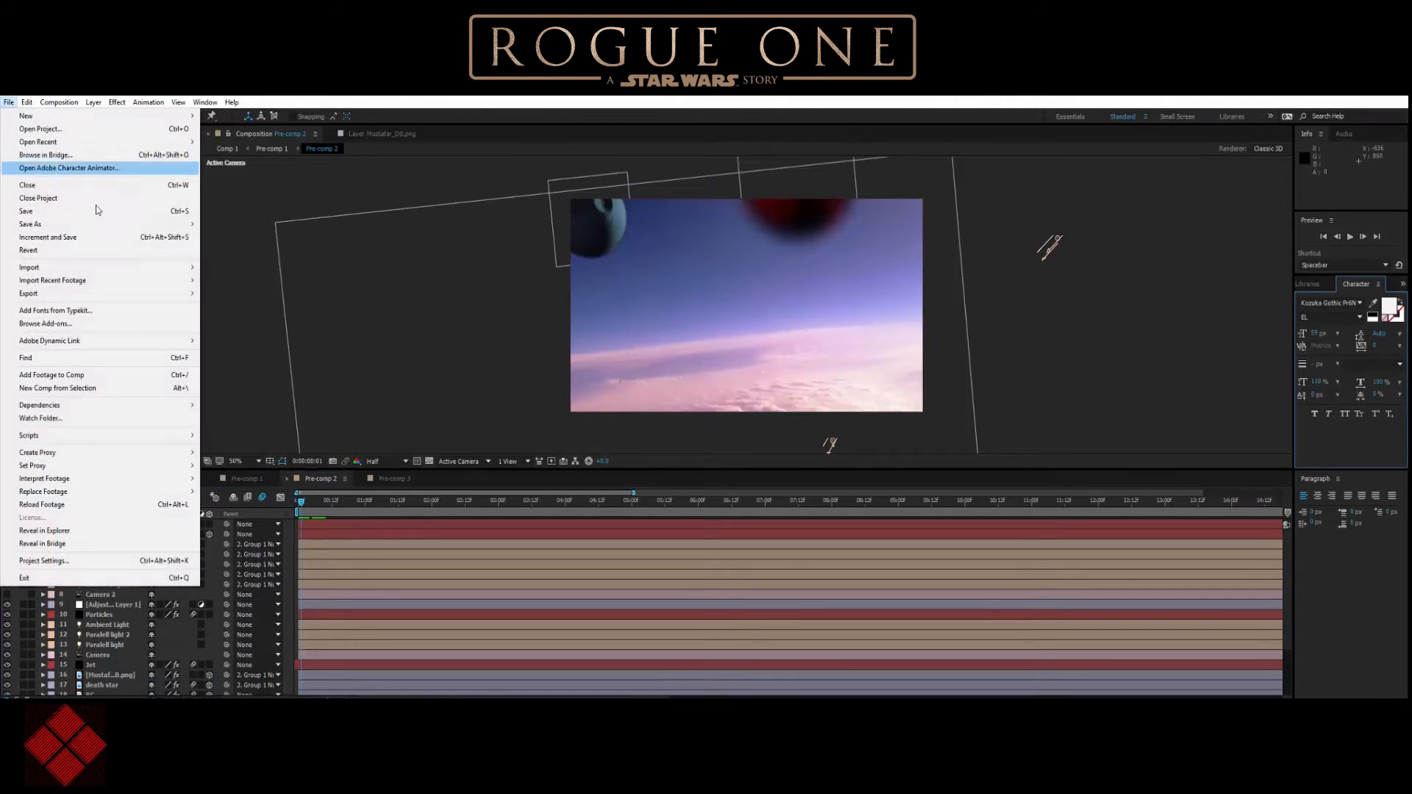
pyautogui.click(206, 267)
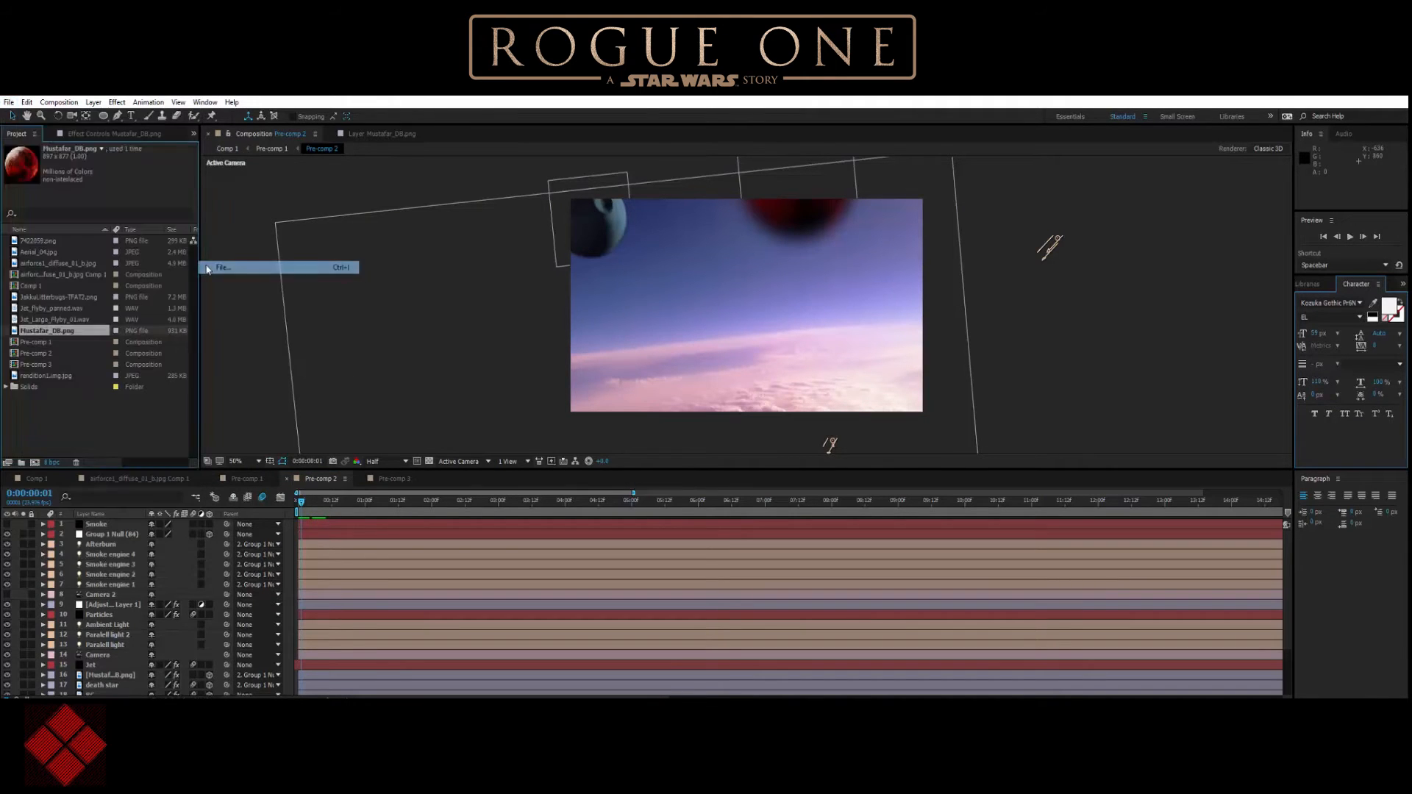
pyautogui.scroll(-1, 289, 346)
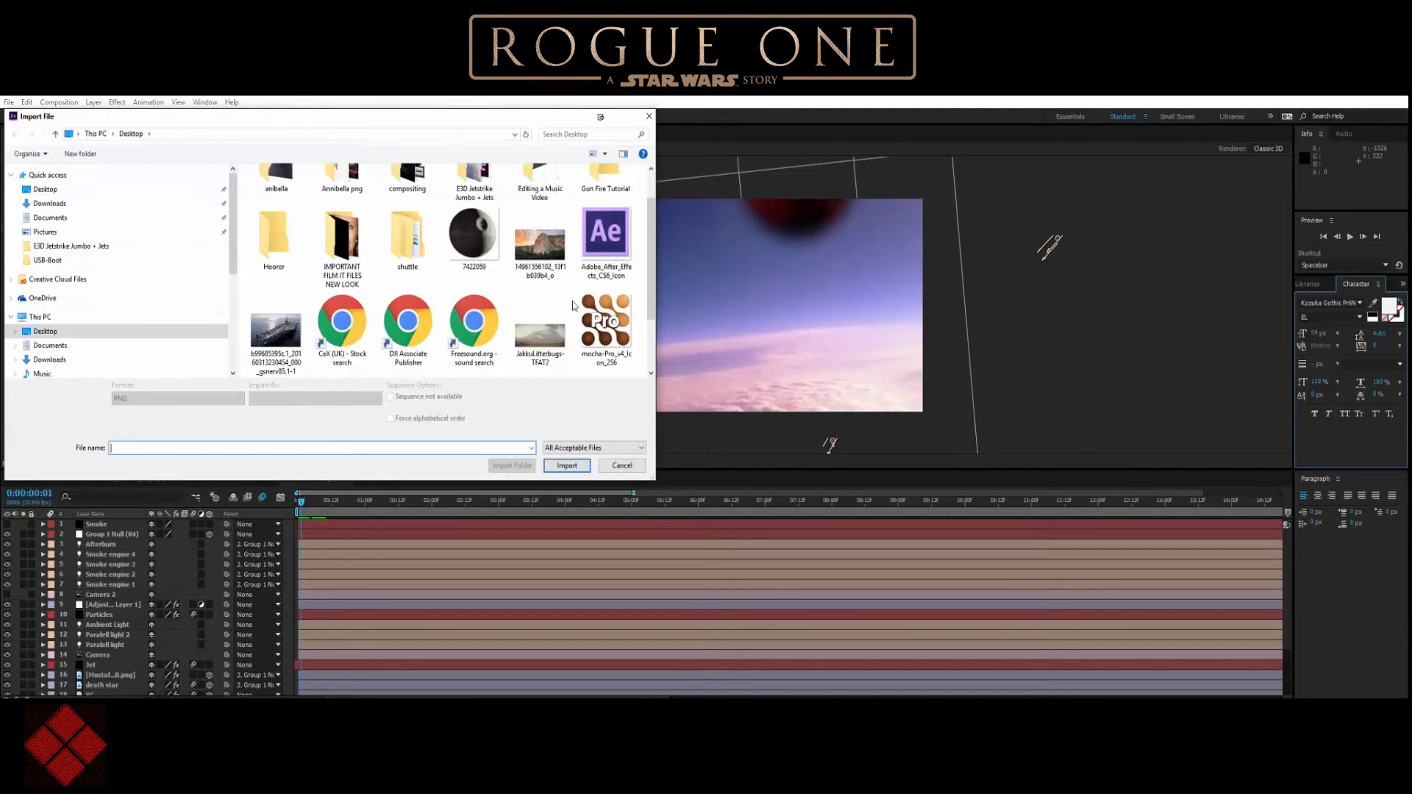
pyautogui.scroll(-2, 295, 342)
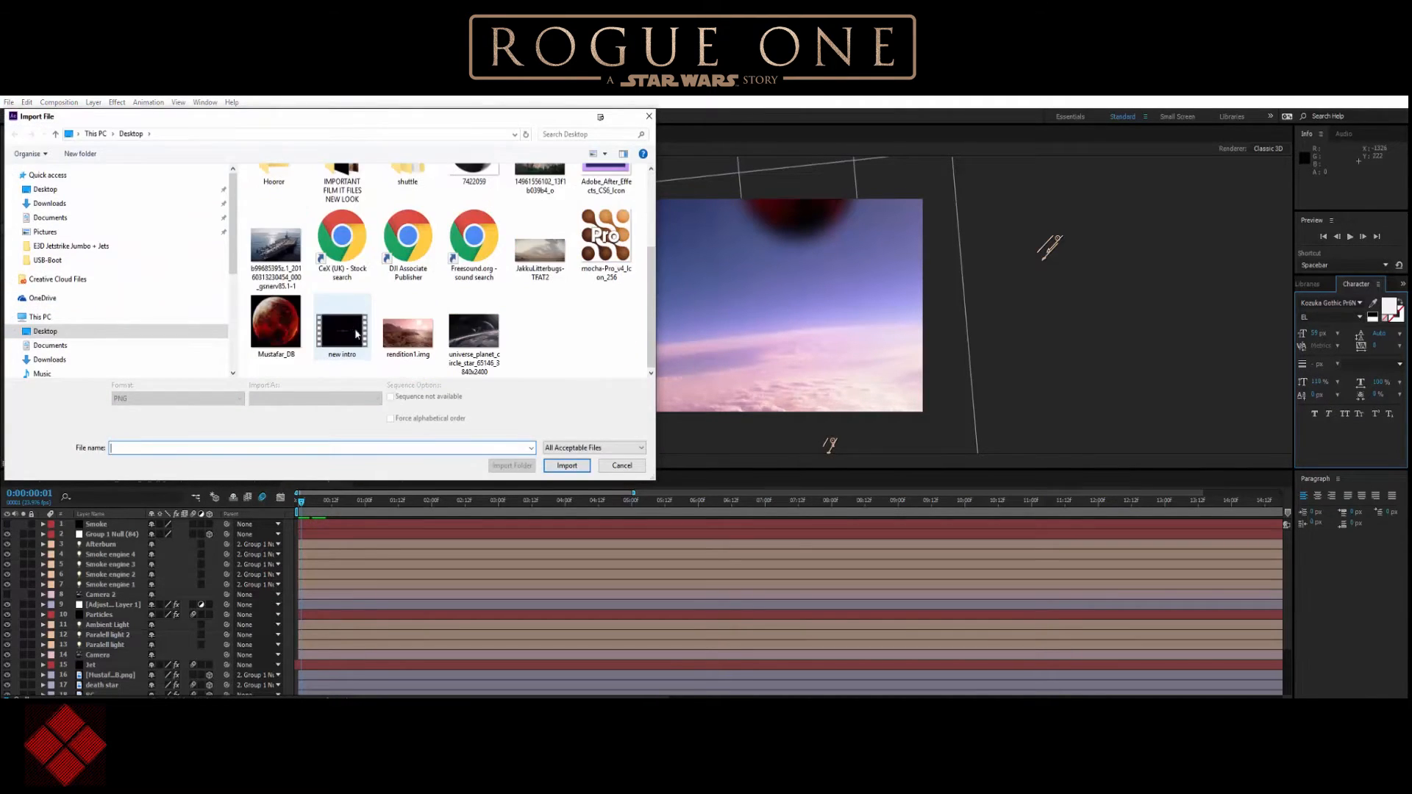
pyautogui.doubleClick(470, 335)
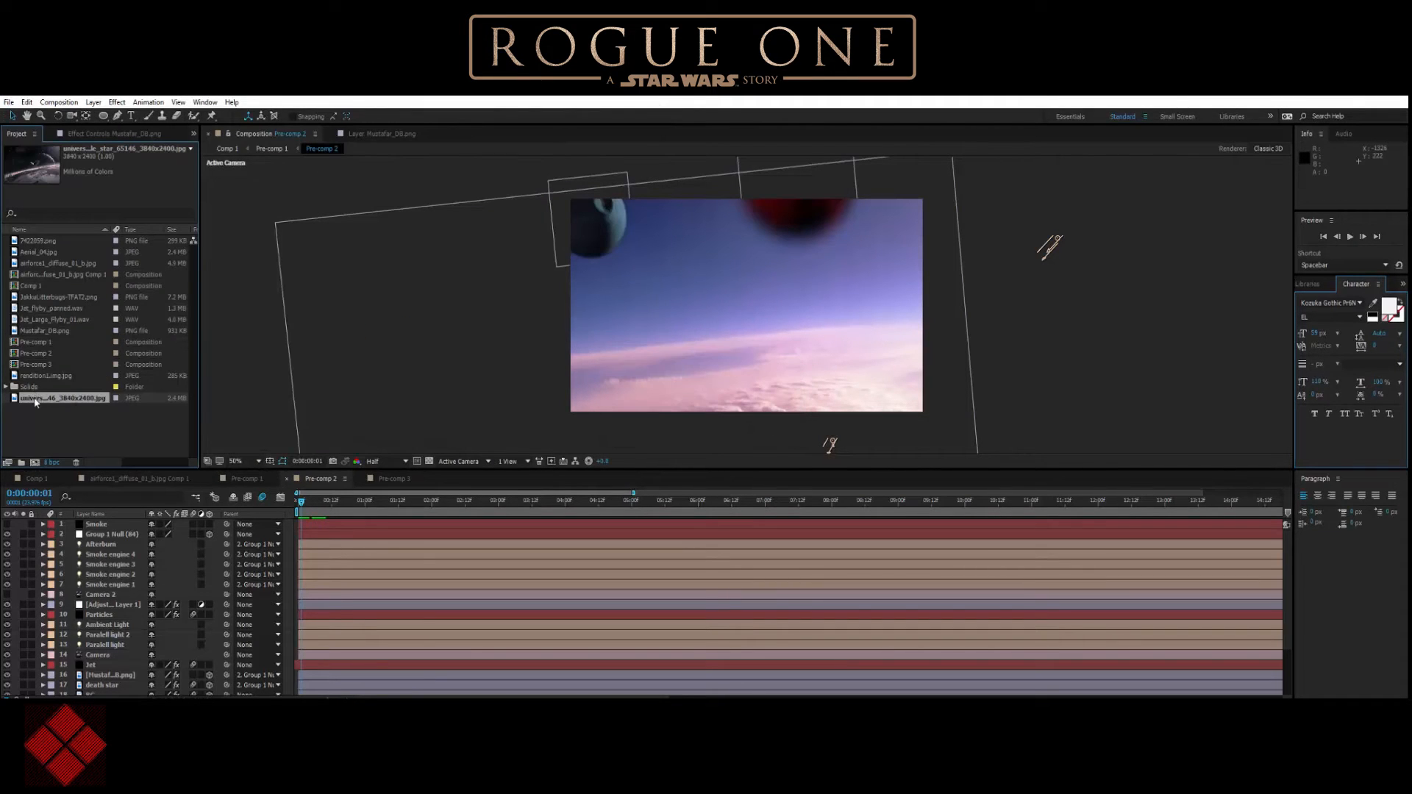
# Add the imported planet backdrop to Pre-comp 2 as the topmost layer and scale it to 50%.
pyautogui.moveTo(70, 390); pyautogui.dragTo(739, 292)
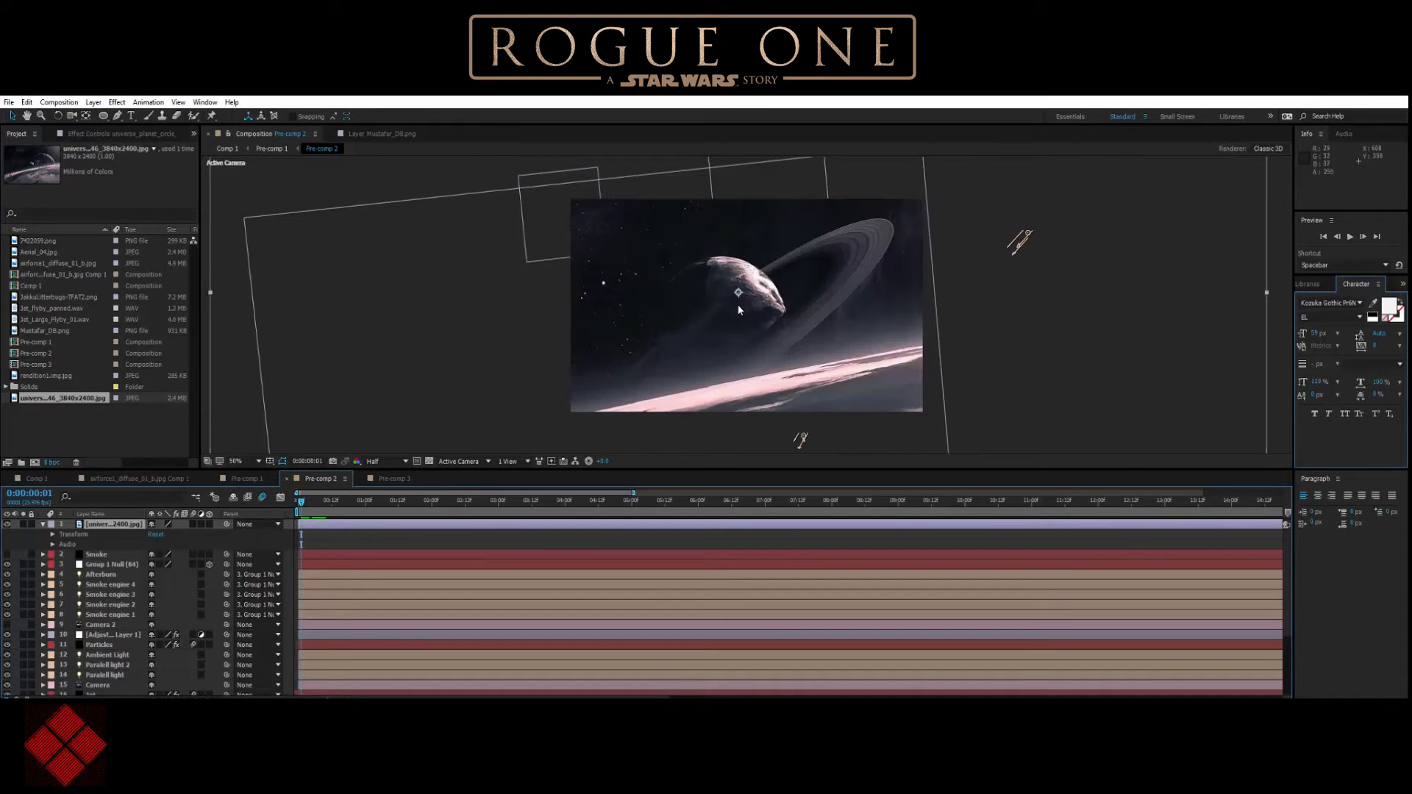
pyautogui.press('s')
pyautogui.moveTo(184, 533); pyautogui.dragTo(145, 532)
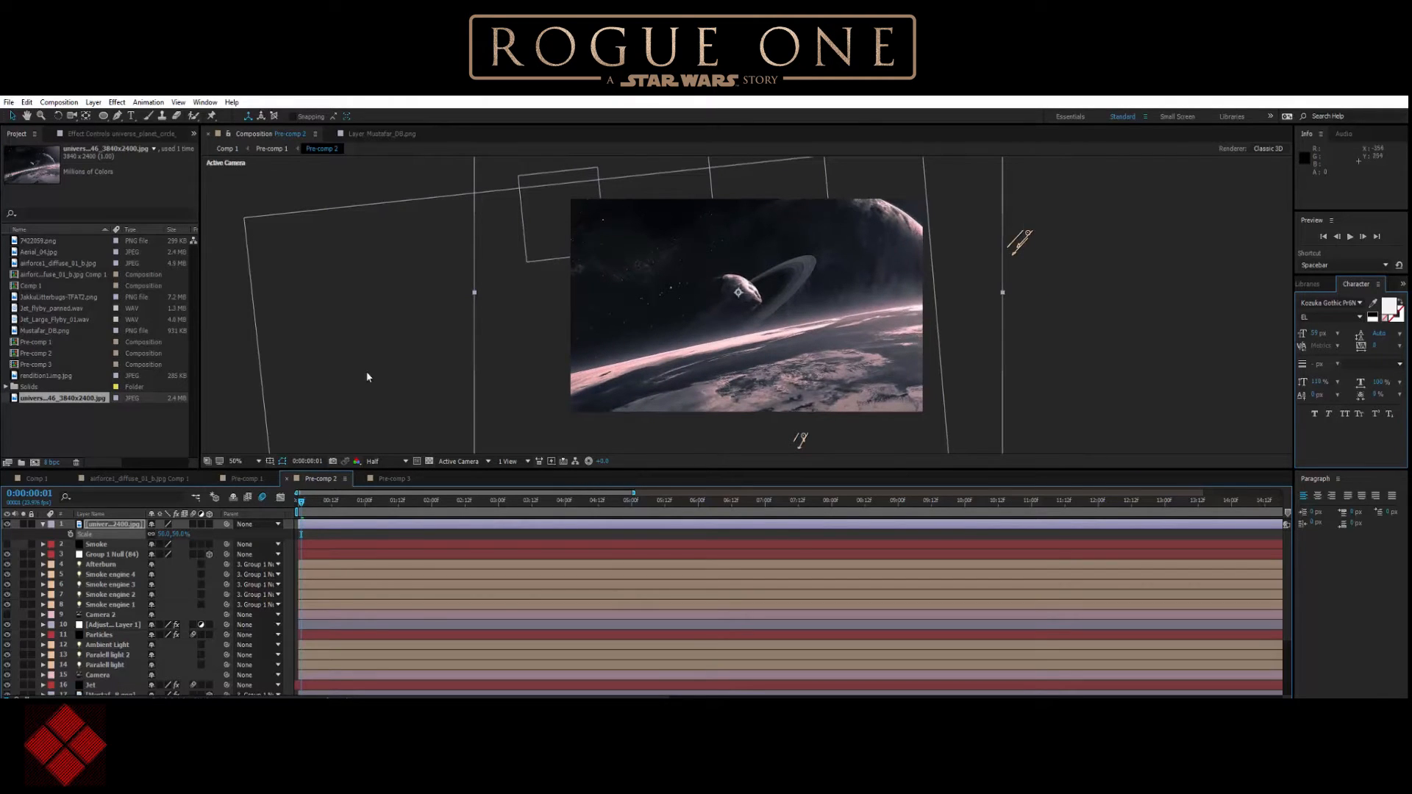
# Try the planet backdrop as a 3D layer, repositioning it and shrinking it to about 20%, and turn 3D off again.
pyautogui.click(208, 523)
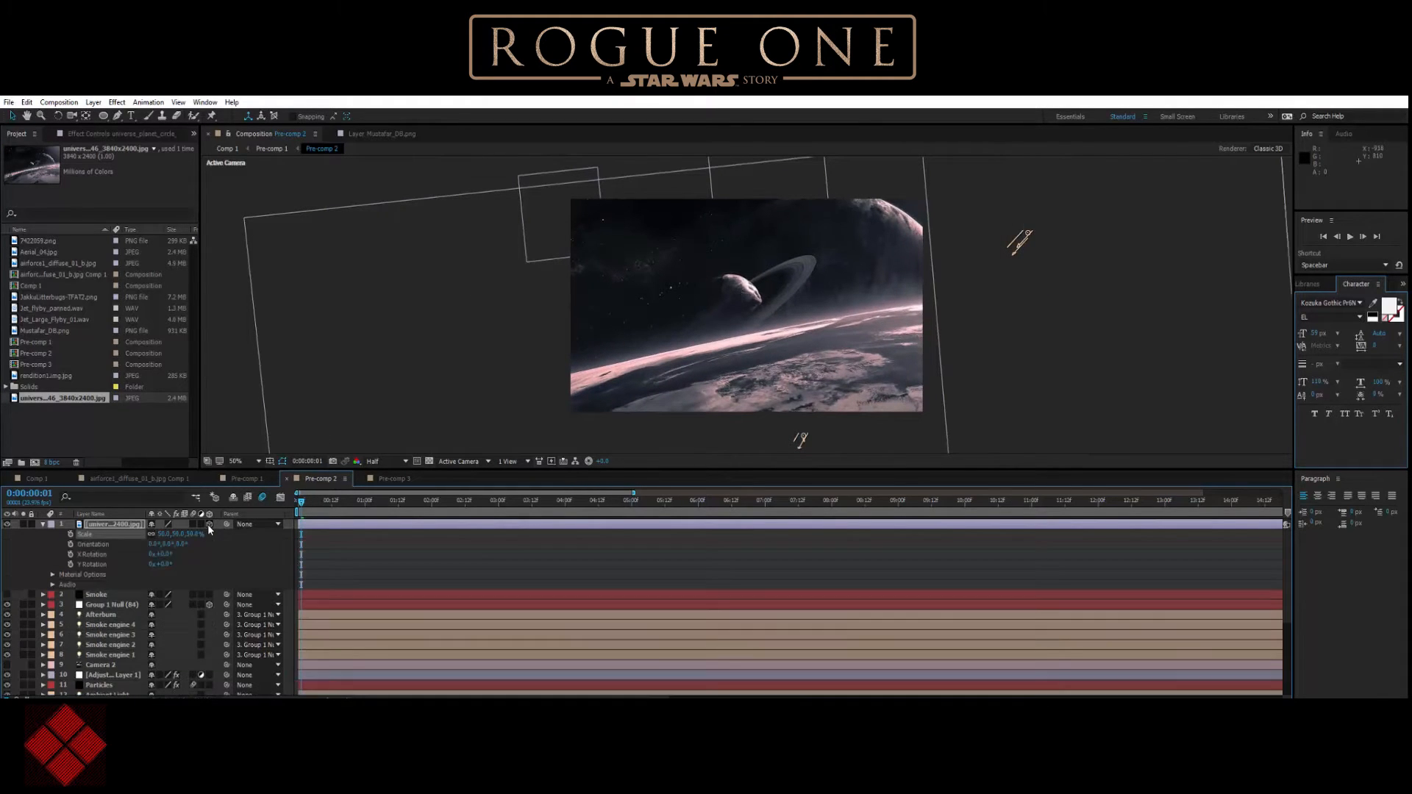
pyautogui.scroll(-3, 617, 353)
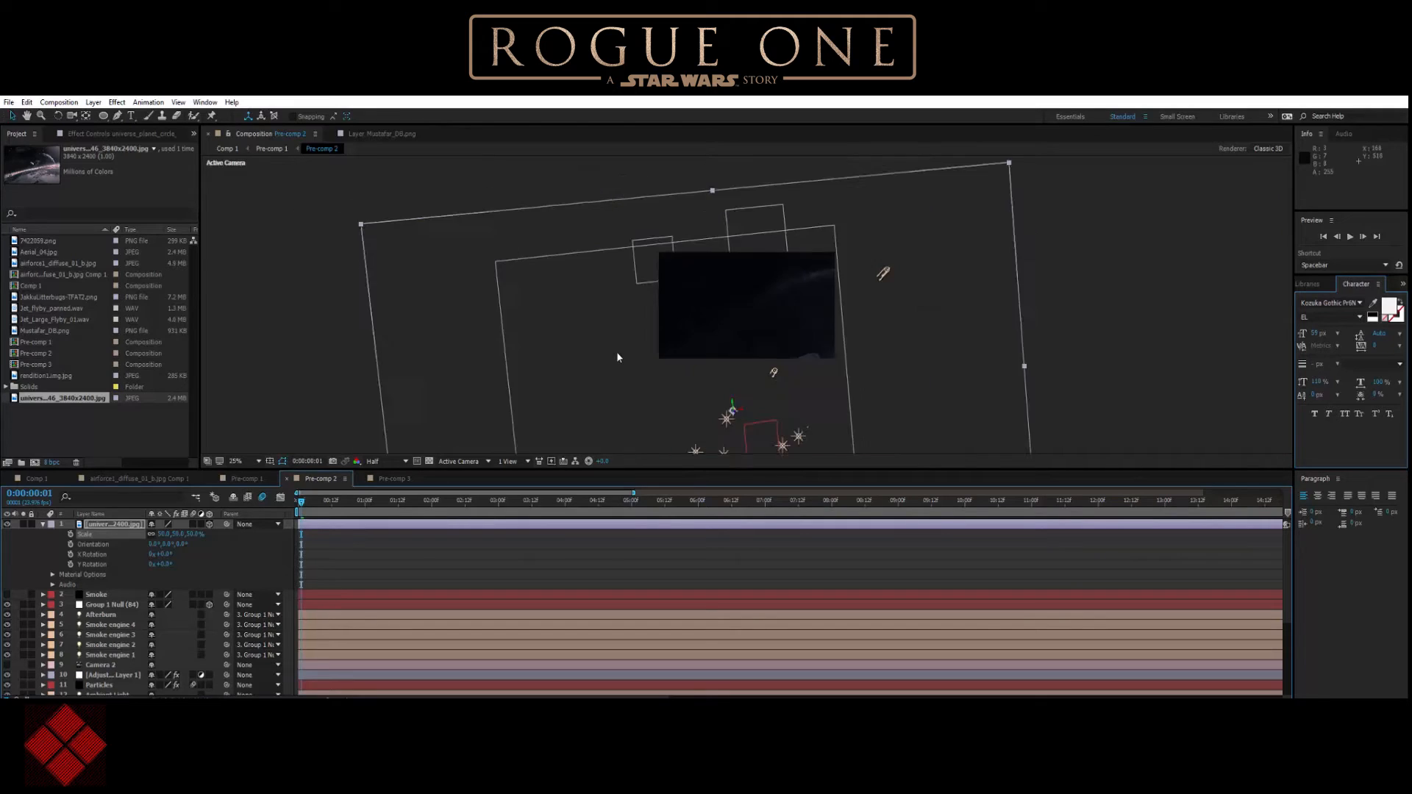
pyautogui.scroll(3, 618, 353)
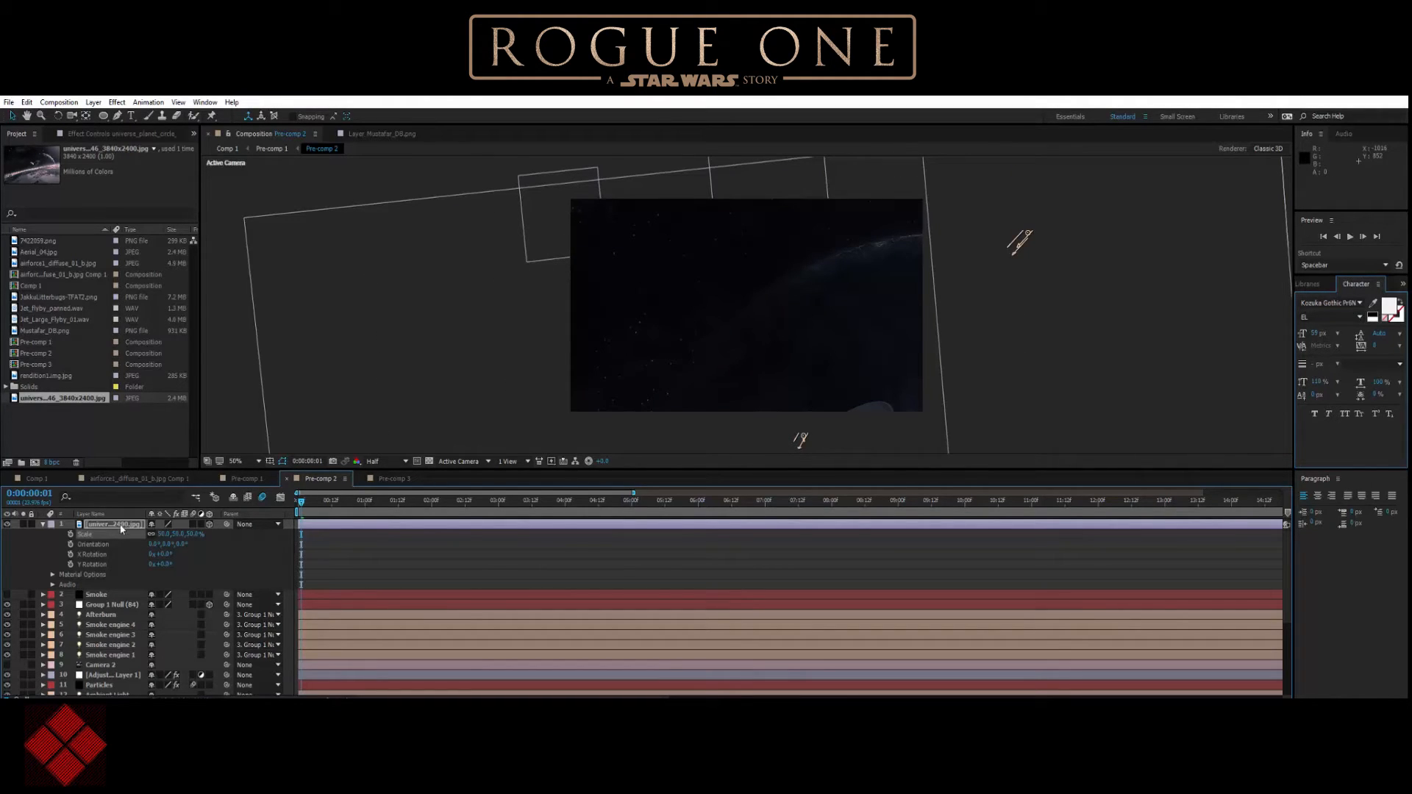
pyautogui.moveTo(195, 541); pyautogui.dragTo(178, 540)
pyautogui.moveTo(710, 395); pyautogui.dragTo(699, 203)
pyautogui.moveTo(196, 537)
pyautogui.mouseDown()
pyautogui.moveTo(173, 538)
pyautogui.moveTo(197, 525)
pyautogui.mouseUp()
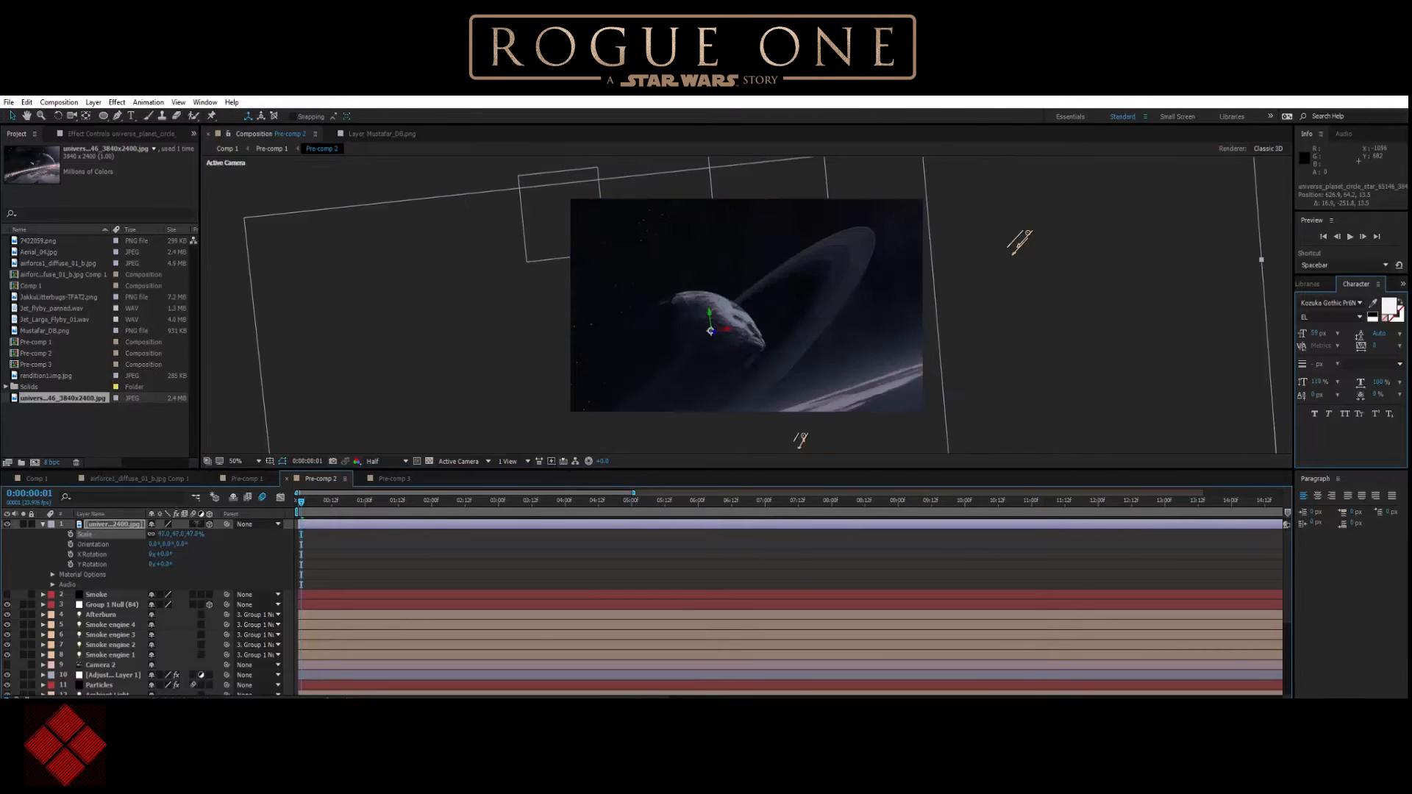
pyautogui.moveTo(191, 538); pyautogui.dragTo(169, 523)
pyautogui.moveTo(732, 365); pyautogui.dragTo(758, 305)
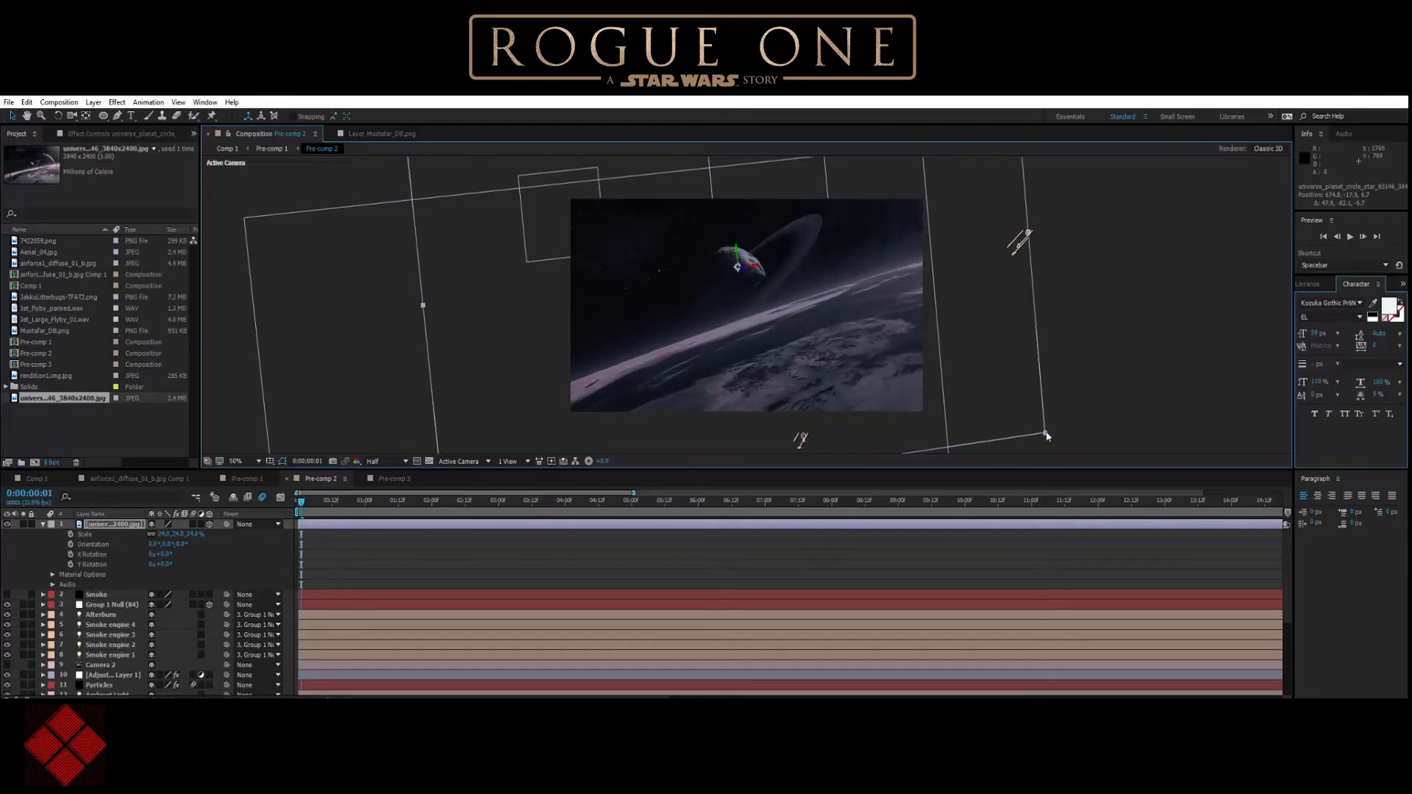
pyautogui.moveTo(1045, 434); pyautogui.dragTo(1003, 395)
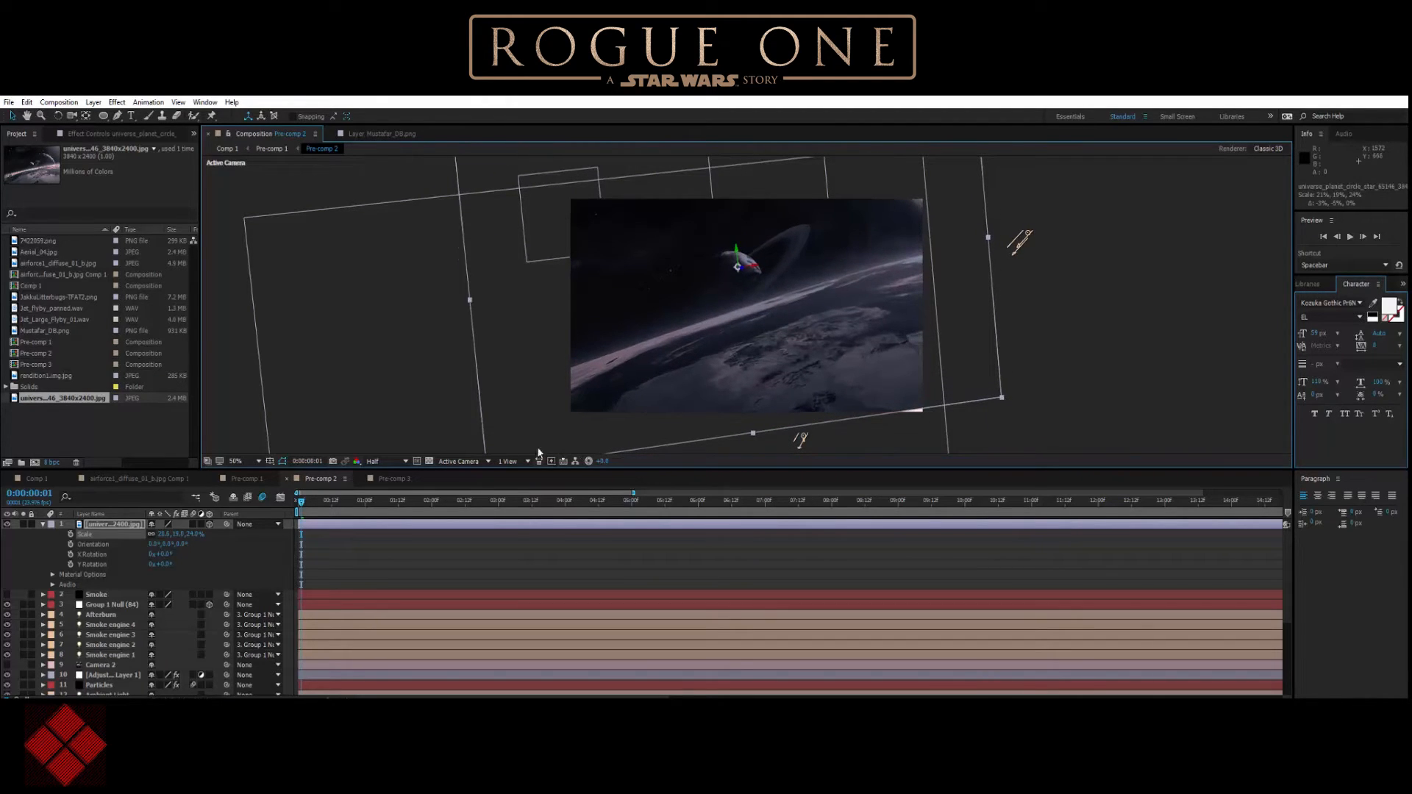
pyautogui.click(210, 523)
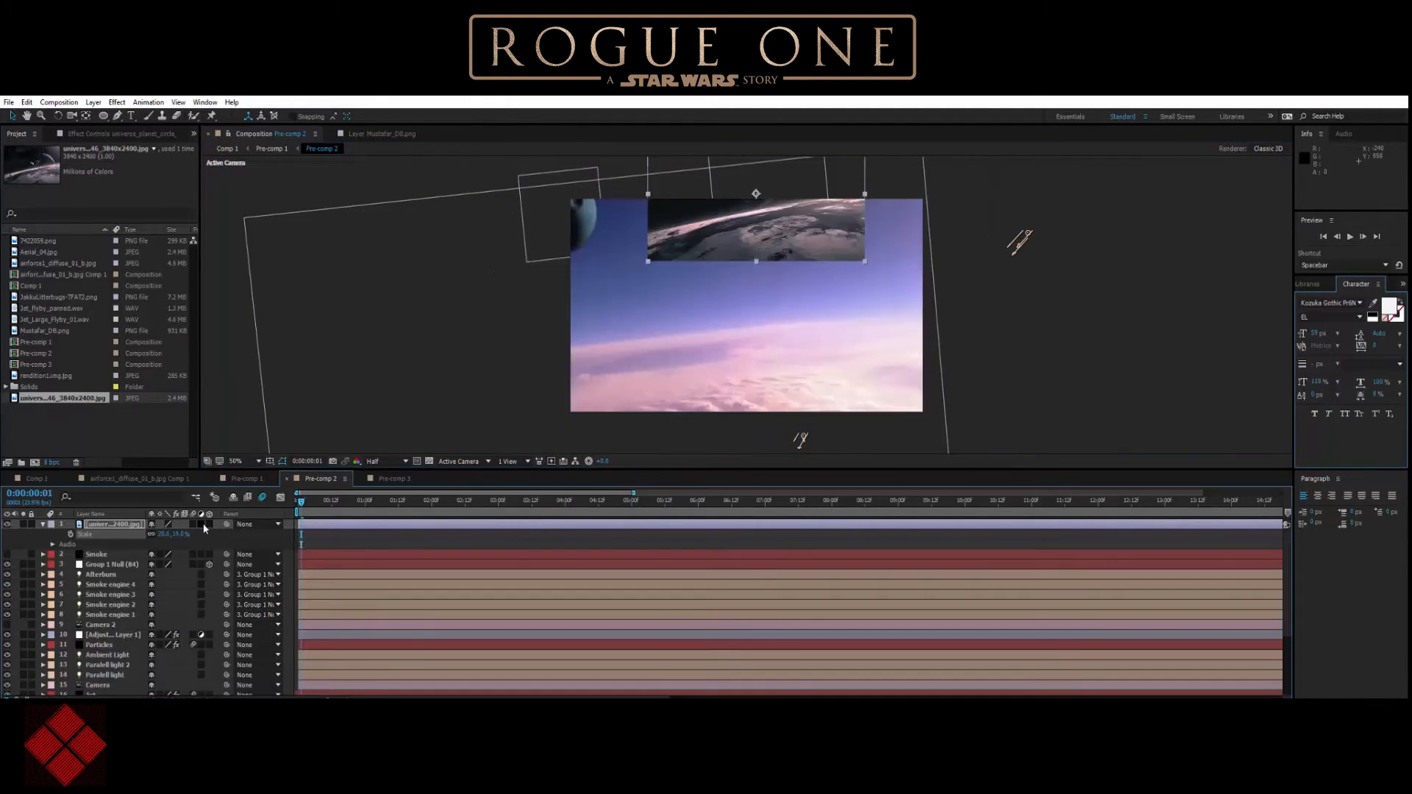
# Centre the planet backdrop over the composition frame and scale it to about 37% so it fills the frame.
pyautogui.moveTo(727, 263); pyautogui.dragTo(763, 322)
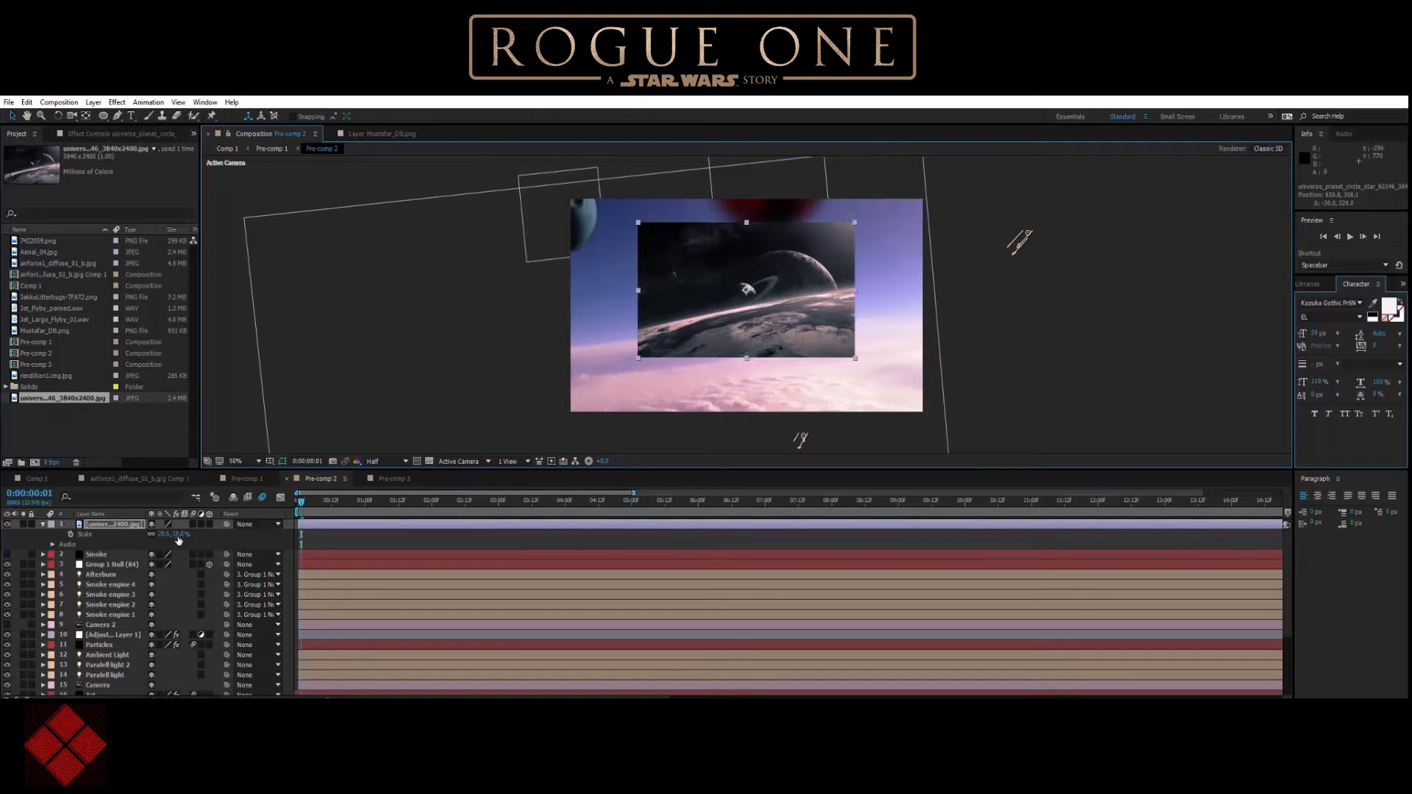
pyautogui.moveTo(177, 535); pyautogui.dragTo(187, 535)
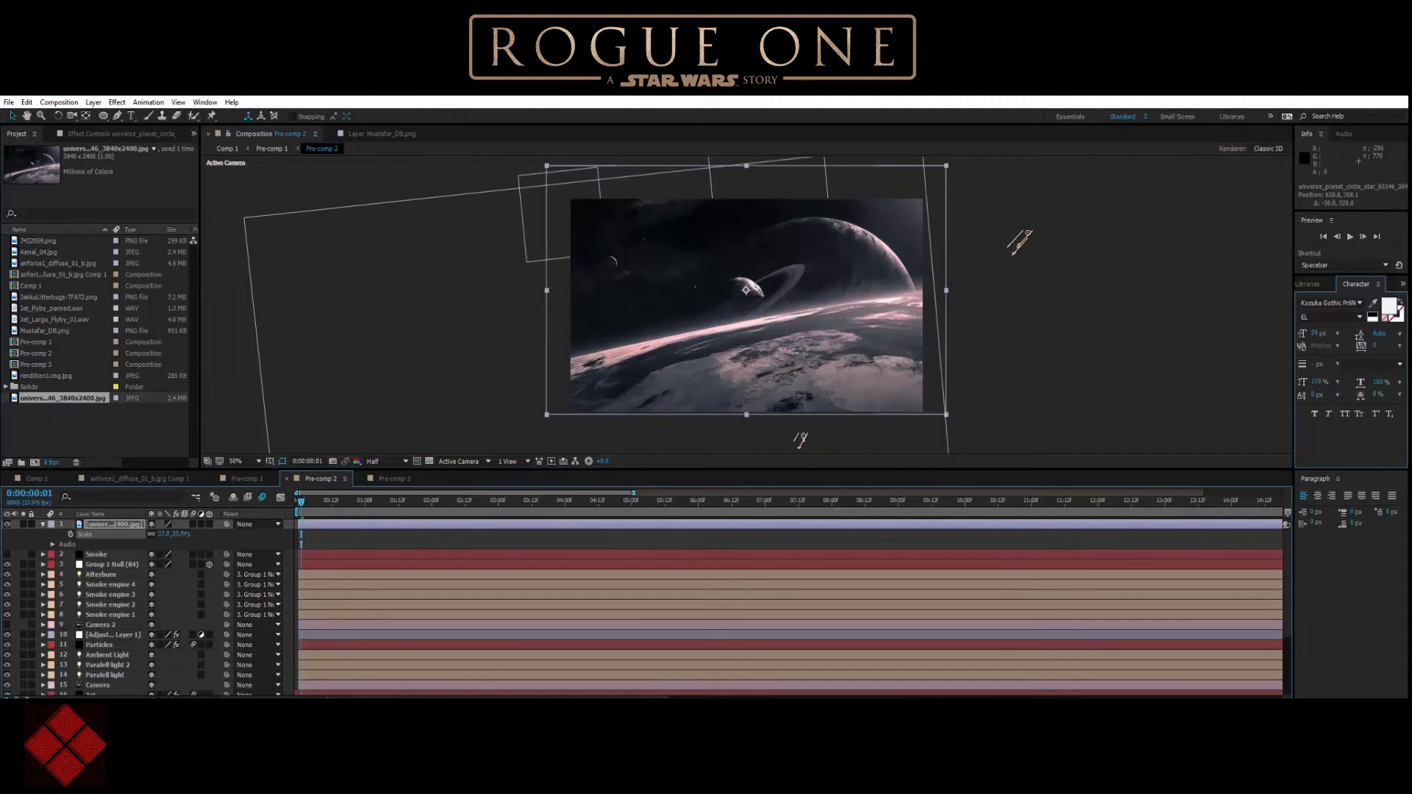